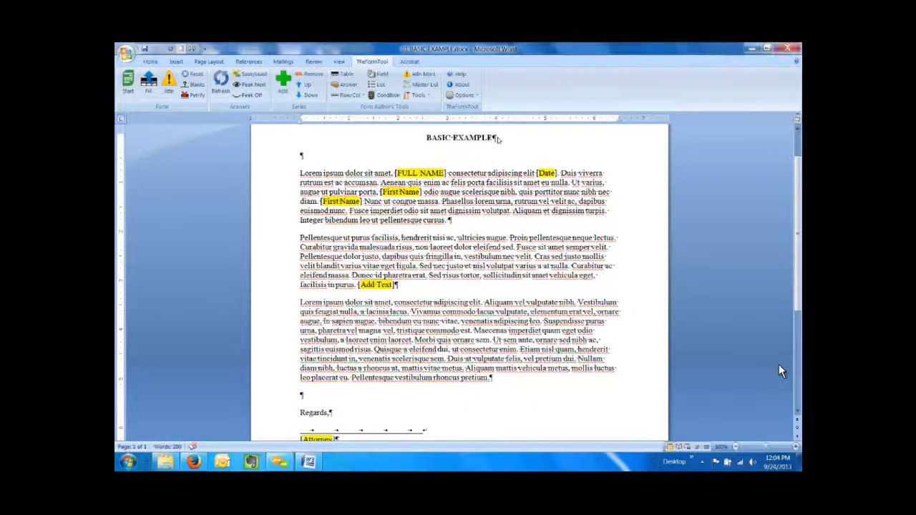
Step: Scroll the BASIC EXAMPLE letter, select its title line, then clear the selection
{"action": "scroll", "coordinate": [499, 140], "scroll_direction": "up", "scroll_amount": 2}
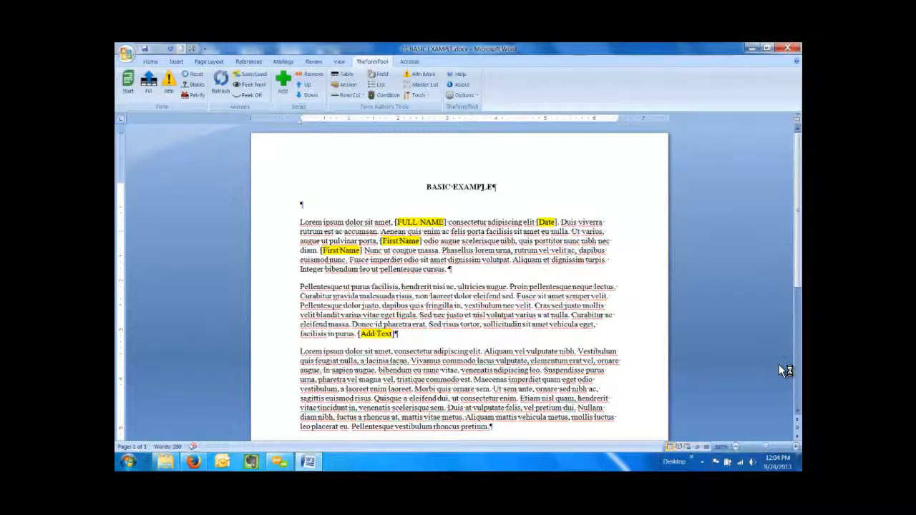
{"action": "key", "text": "ctrl+shift+Left"}
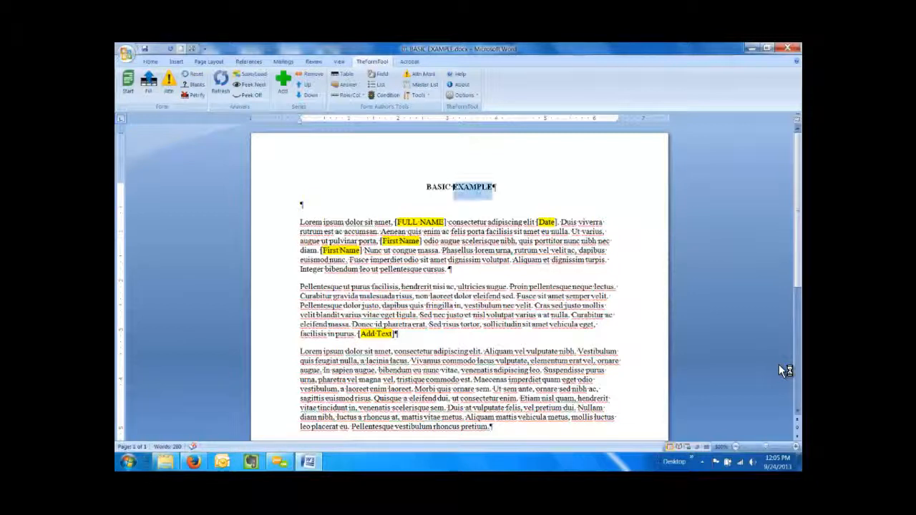
{"action": "left_click_drag", "start_coordinate": [454, 187], "coordinate": [448, 187]}
{"action": "left_click", "coordinate": [448, 186]}
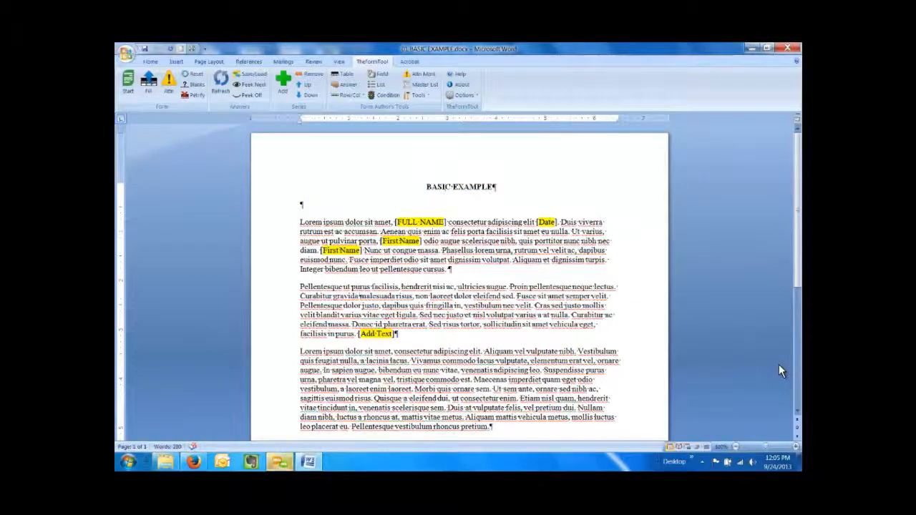
{"action": "scroll", "coordinate": [780, 371], "scroll_direction": "down", "scroll_amount": 1}
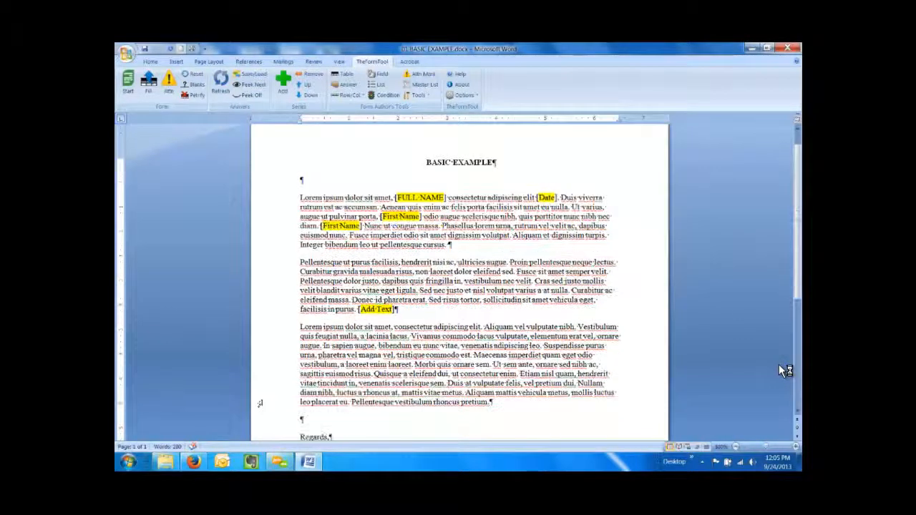
{"action": "scroll", "coordinate": [781, 371], "scroll_direction": "down", "scroll_amount": 2}
{"action": "scroll", "coordinate": [781, 371], "scroll_direction": "up", "scroll_amount": 3}
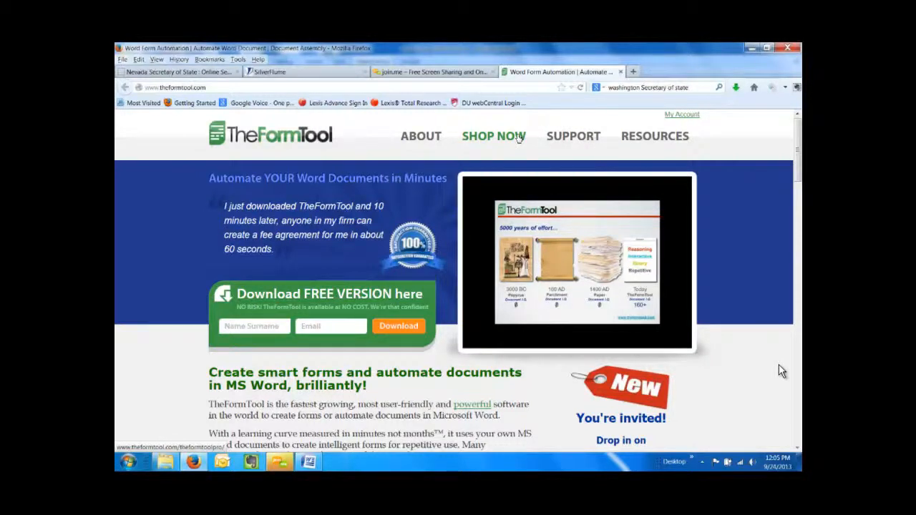
Step: Scroll down TheFormTool homepage, then return to the Word letter template
{"action": "scroll", "coordinate": [519, 137], "scroll_direction": "down", "scroll_amount": 2}
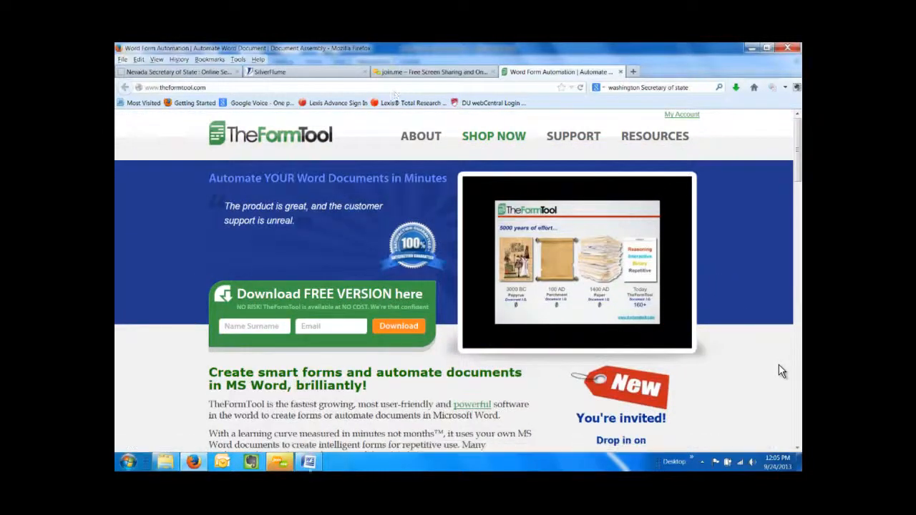
{"action": "key", "text": "alt+Tab"}
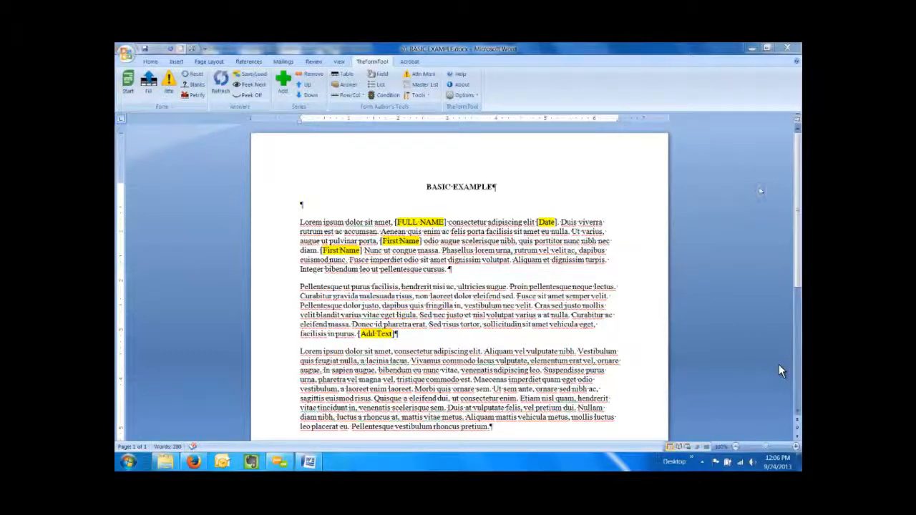
{"action": "mouse_move", "coordinate": [775, 378]}
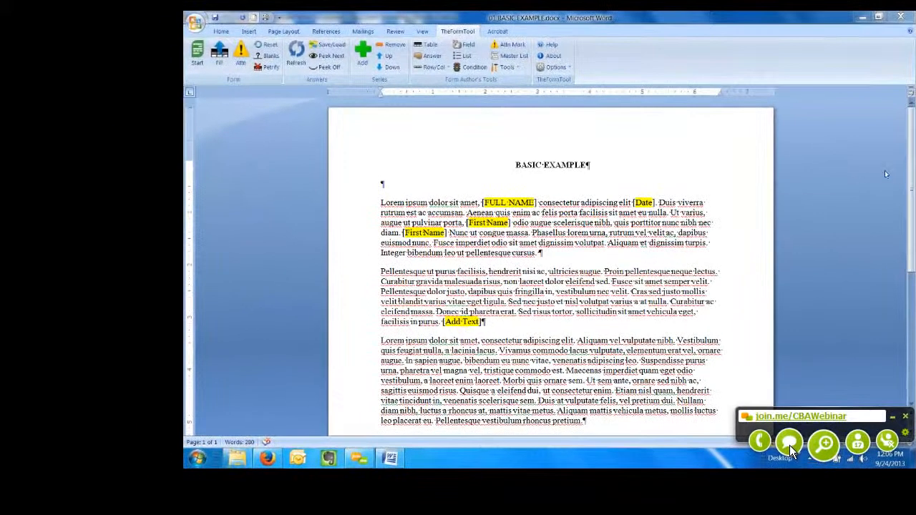
{"action": "left_click", "coordinate": [789, 443]}
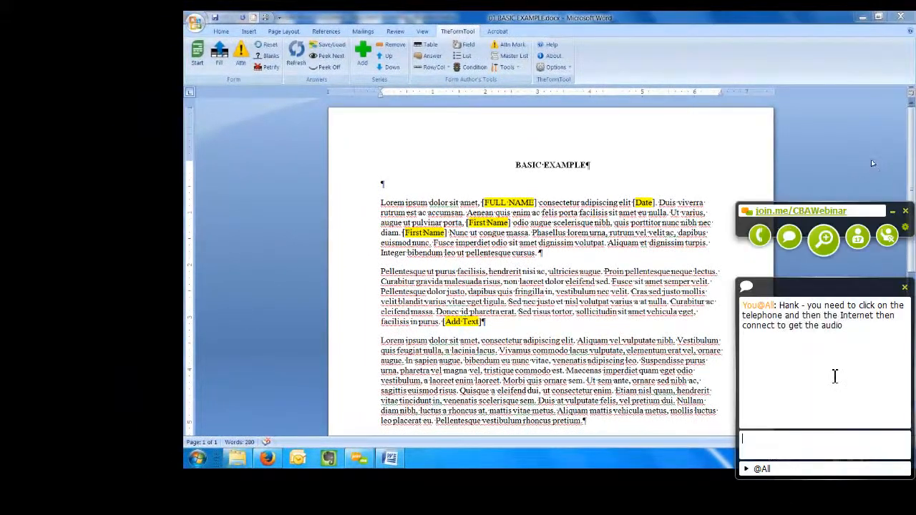
{"action": "left_click", "coordinate": [905, 287]}
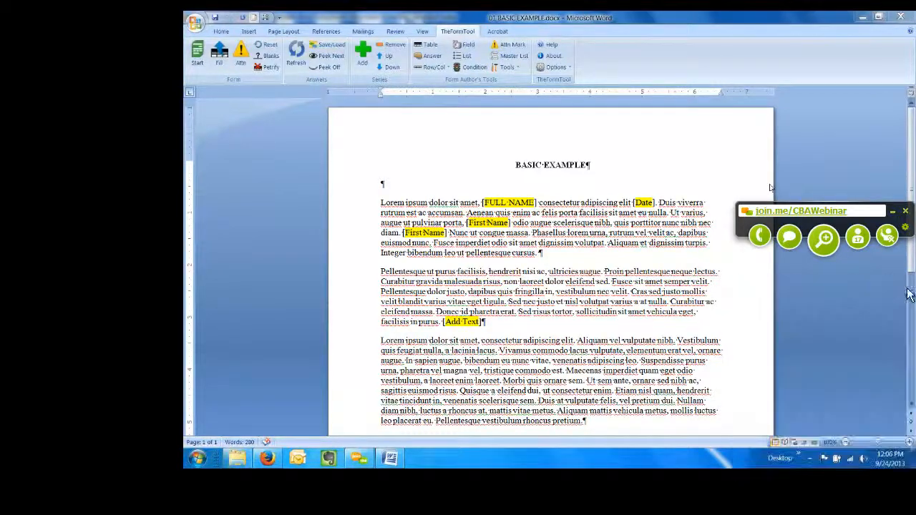
{"action": "left_click", "coordinate": [762, 233]}
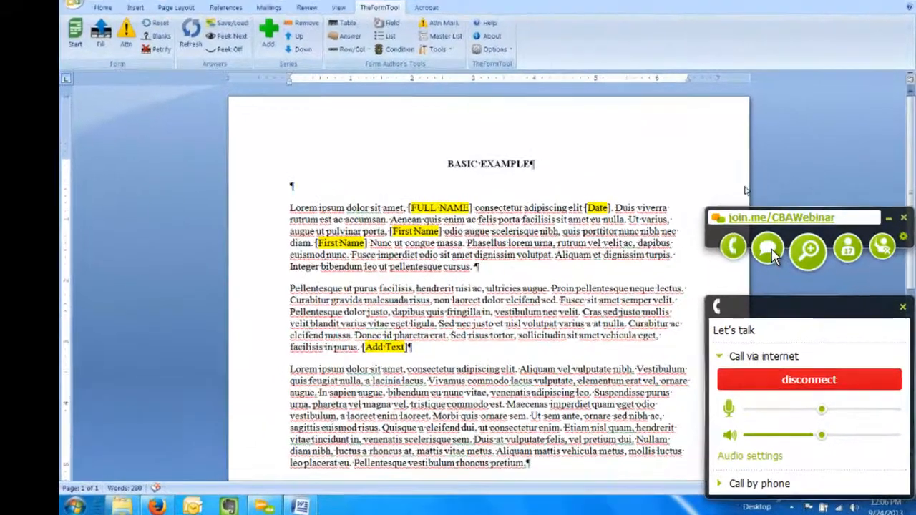
{"action": "left_click", "coordinate": [789, 237]}
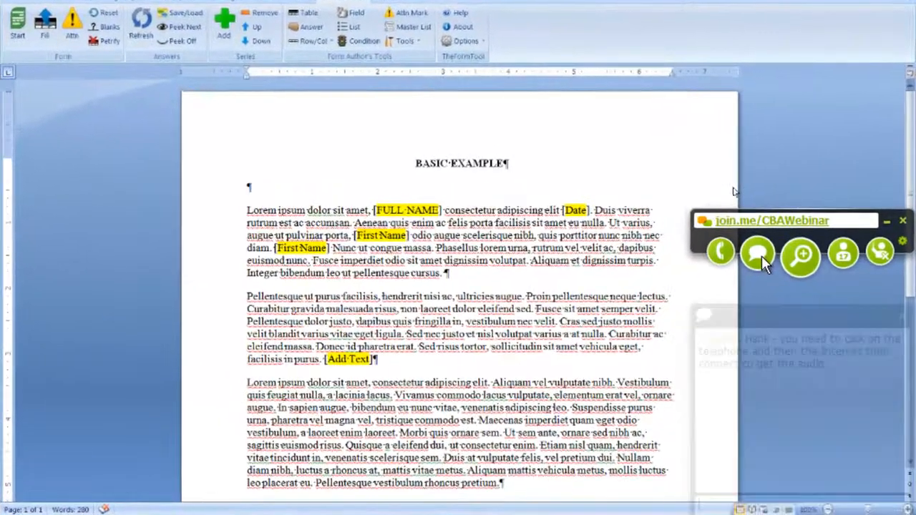
{"action": "left_click", "coordinate": [801, 256]}
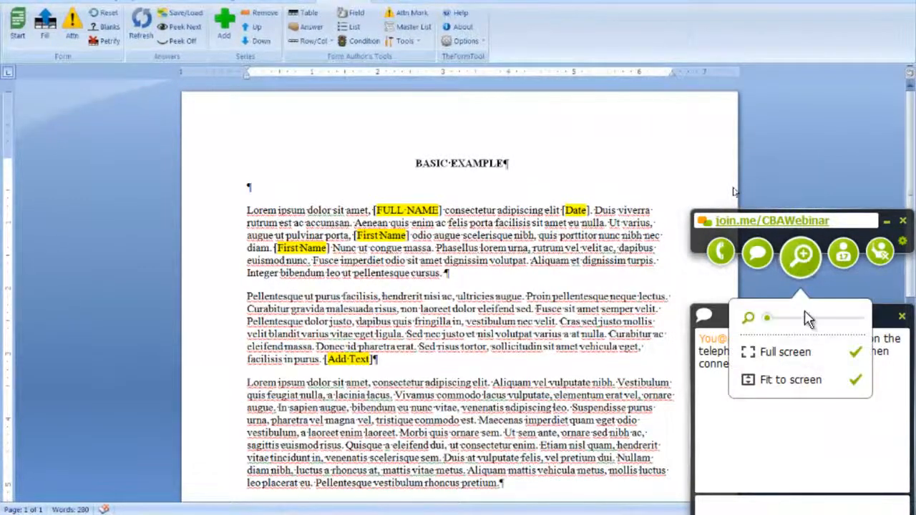
{"action": "left_click", "coordinate": [851, 256]}
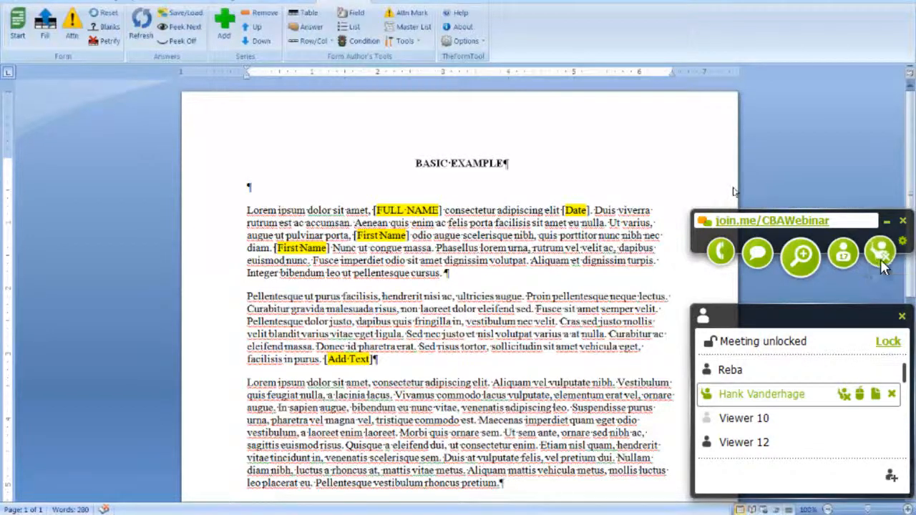
{"action": "left_click", "coordinate": [880, 259]}
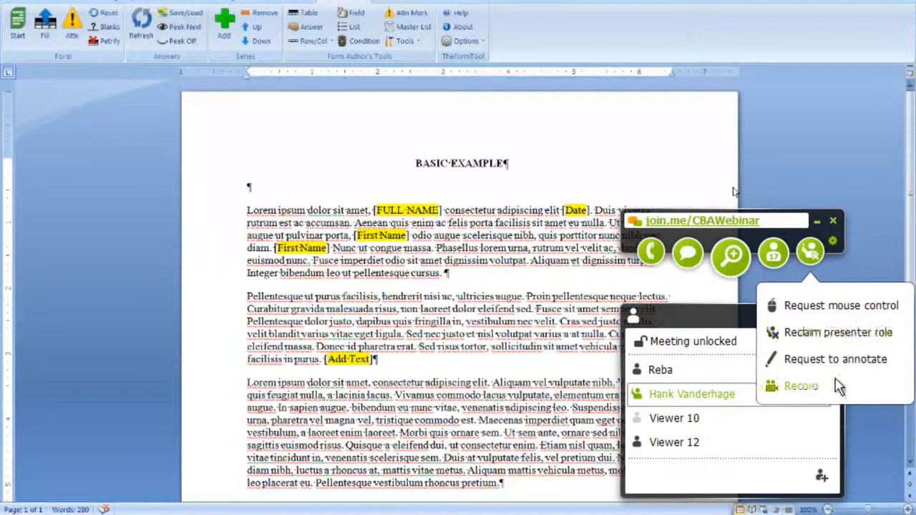
{"action": "left_click", "coordinate": [881, 233]}
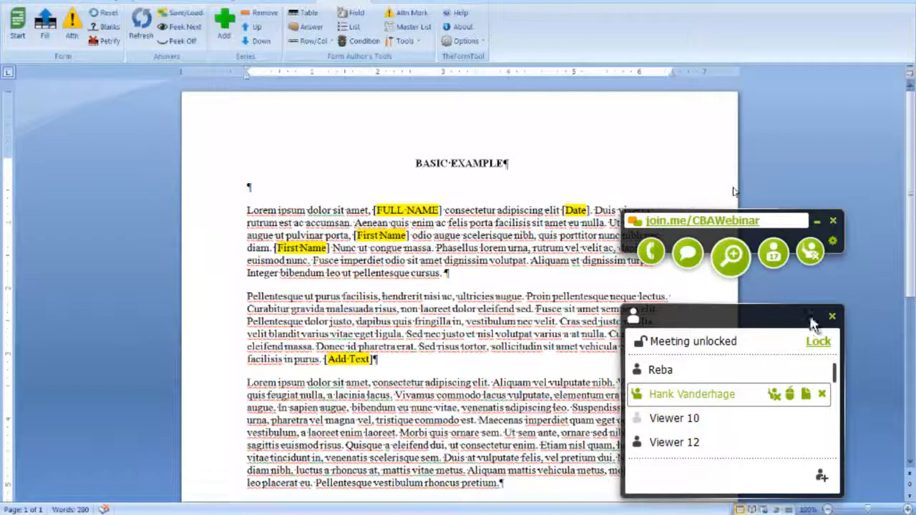
{"action": "left_click", "coordinate": [835, 316]}
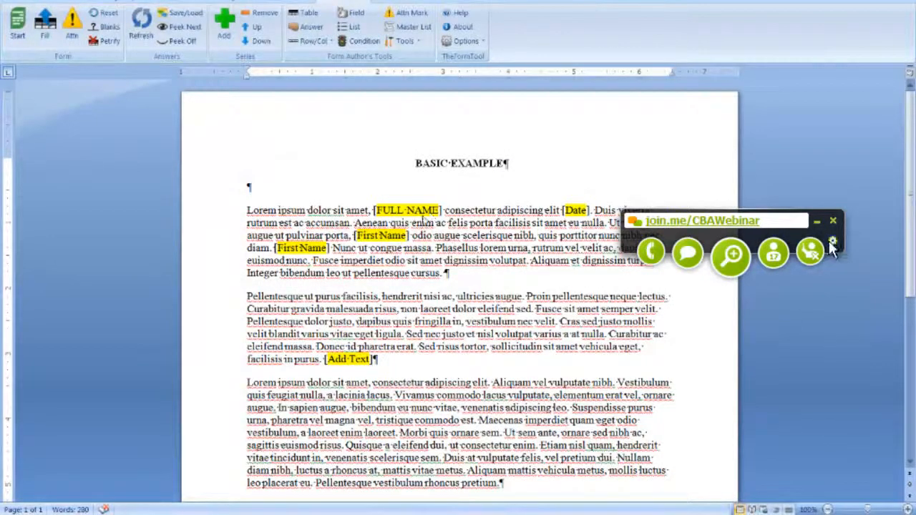
Step: Move the join.me toolbar to the bottom-right corner and review the letter's bracketed fields
{"action": "left_click_drag", "start_coordinate": [631, 231], "coordinate": [789, 510]}
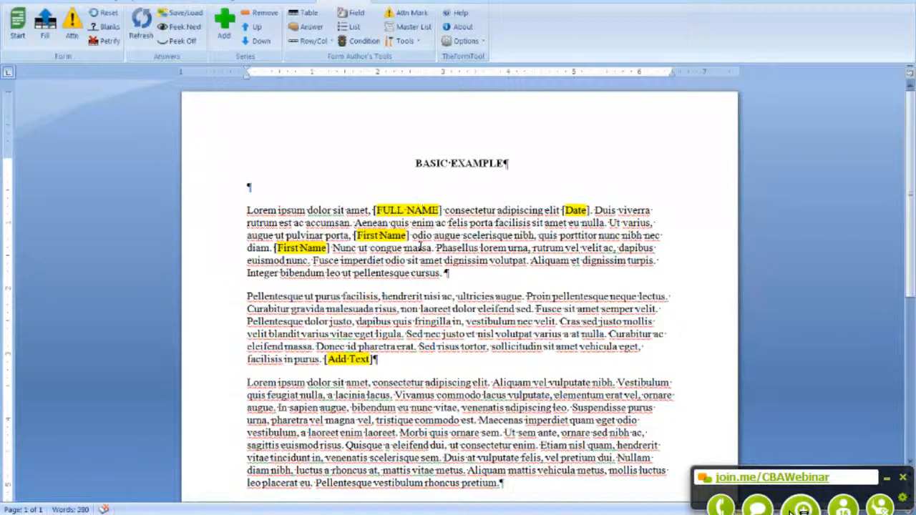
{"action": "scroll", "coordinate": [792, 505], "scroll_direction": "down", "scroll_amount": 2}
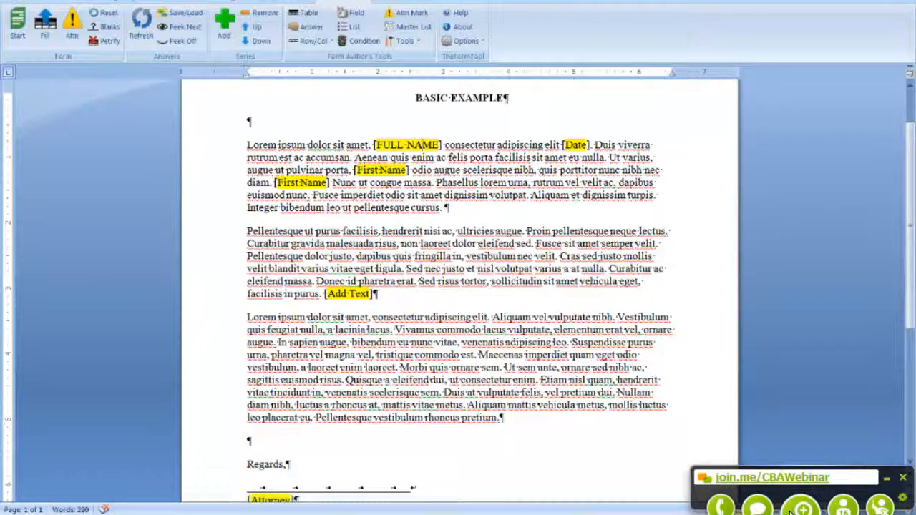
{"action": "left_click", "coordinate": [345, 293]}
{"action": "scroll", "coordinate": [406, 259], "scroll_direction": "down", "scroll_amount": 3}
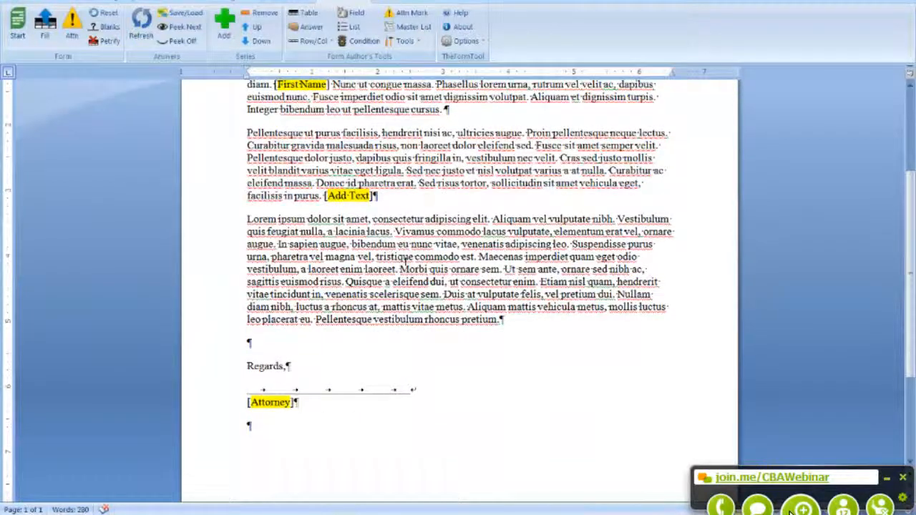
{"action": "scroll", "coordinate": [458, 286], "scroll_direction": "up", "scroll_amount": 4}
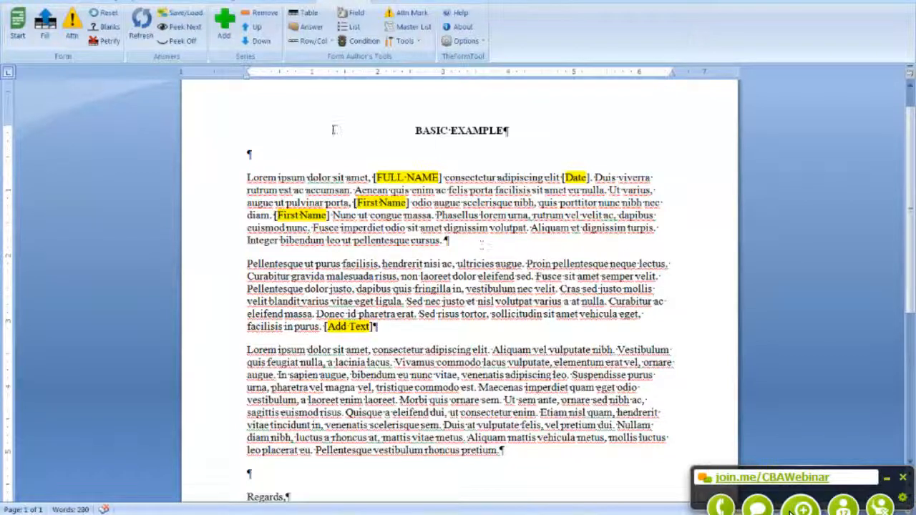
Step: Add a question-and-answer table to the form and extend it to five rows
{"action": "left_click", "coordinate": [312, 15]}
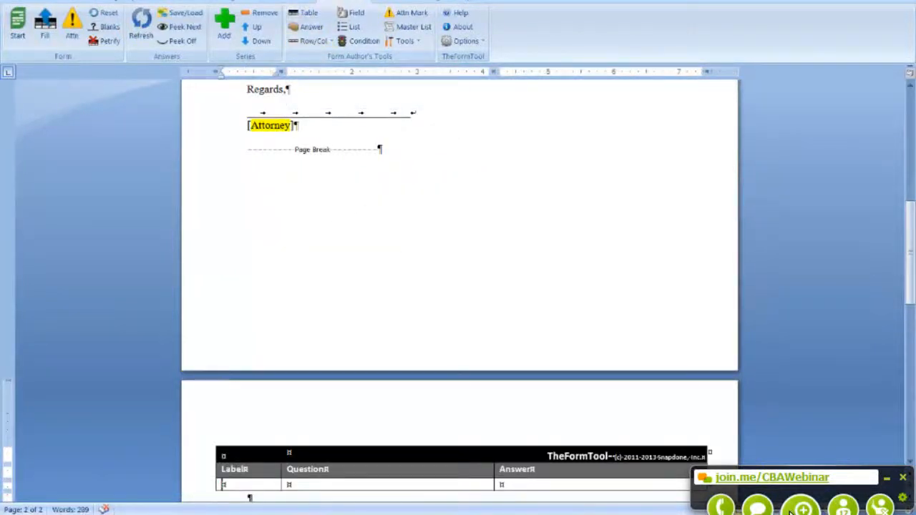
{"action": "scroll", "coordinate": [294, 253], "scroll_direction": "down", "scroll_amount": 1}
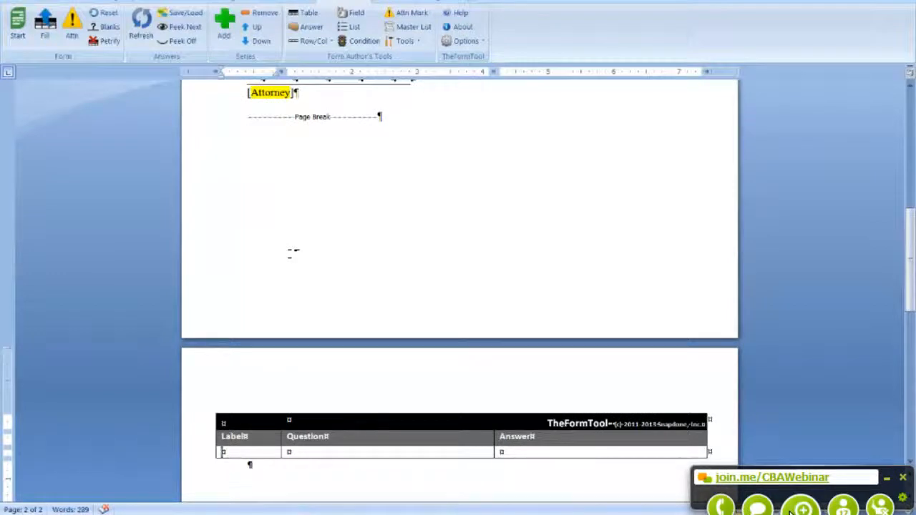
{"action": "key", "text": "Tab"}
{"action": "key", "text": "Tab"}
{"action": "key", "text": "Tab"}
{"action": "key", "text": "Tab"}
{"action": "key", "text": "Tab"}
{"action": "key", "text": "Tab"}
{"action": "key", "text": "Tab"}
{"action": "key", "text": "Tab"}
{"action": "key", "text": "Tab"}
{"action": "key", "text": "Tab"}
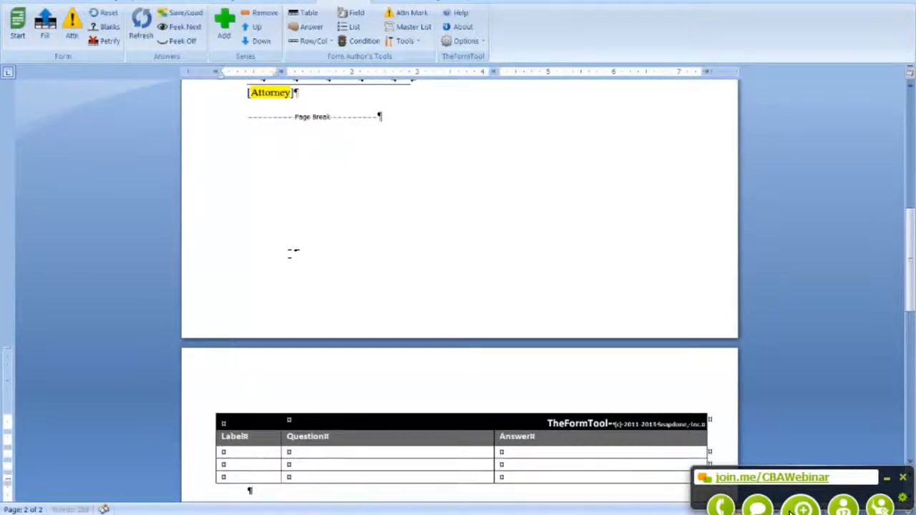
{"action": "key", "text": "Tab"}
{"action": "key", "text": "Tab"}
{"action": "scroll", "coordinate": [388, 301], "scroll_direction": "up", "scroll_amount": 7}
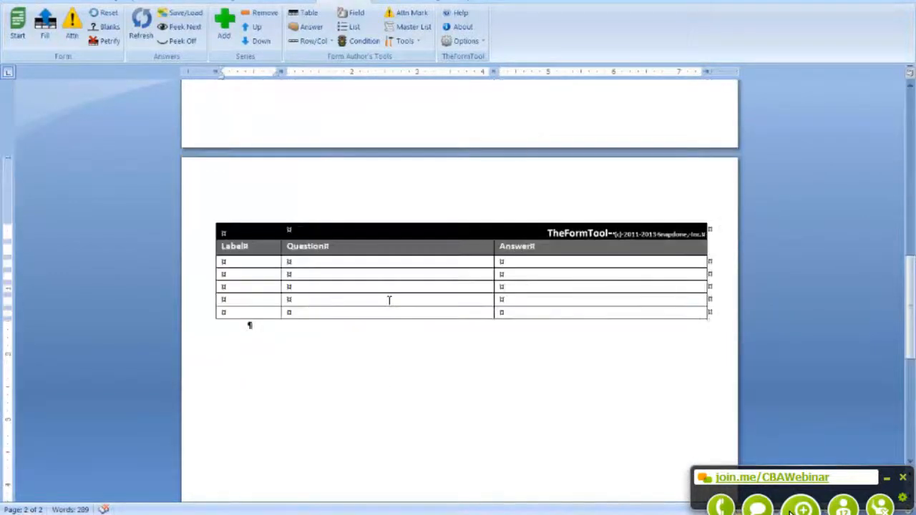
{"action": "scroll", "coordinate": [387, 299], "scroll_direction": "up", "scroll_amount": 3}
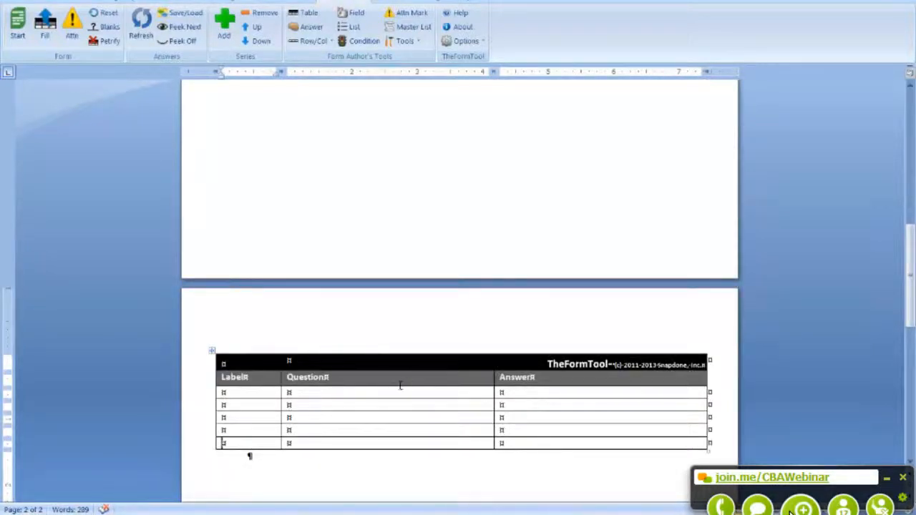
Step: Label the first two table rows First and Last
{"action": "left_click", "coordinate": [250, 394]}
{"action": "type", "text": "First"}
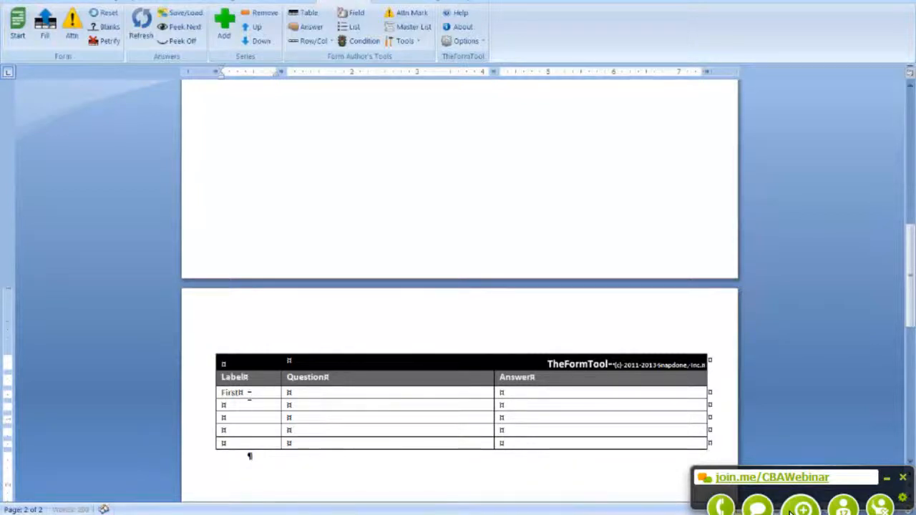
{"action": "key", "text": "Tab"}
{"action": "type", "text": "First"}
{"action": "key", "text": "Tab"}
{"action": "key", "text": "Tab"}
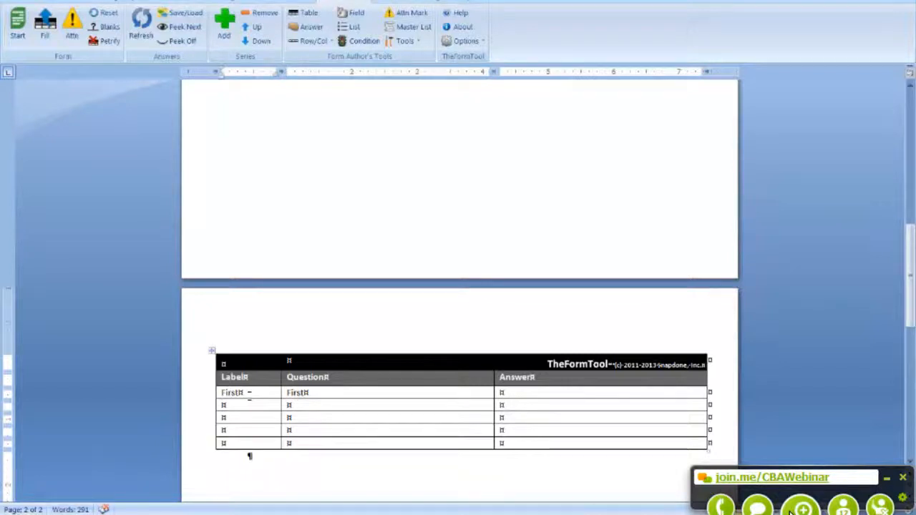
{"action": "type", "text": "Last"}
{"action": "key", "text": "Tab"}
{"action": "key", "text": "Tab"}
{"action": "key", "text": "Tab"}
{"action": "scroll", "coordinate": [260, 398], "scroll_direction": "up", "scroll_amount": 6}
{"action": "scroll", "coordinate": [271, 397], "scroll_direction": "down", "scroll_amount": 7}
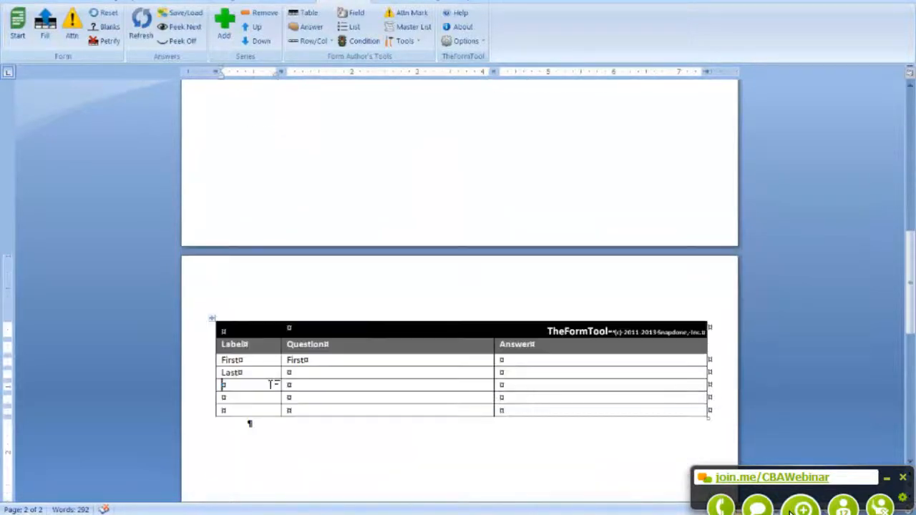
Step: Label the remaining rows Date, Text and attorney, then select the First row's answer cell
{"action": "type", "text": "Date"}
{"action": "key", "text": "Tab"}
{"action": "key", "text": "Tab"}
{"action": "key", "text": "Tab"}
{"action": "type", "text": "Text"}
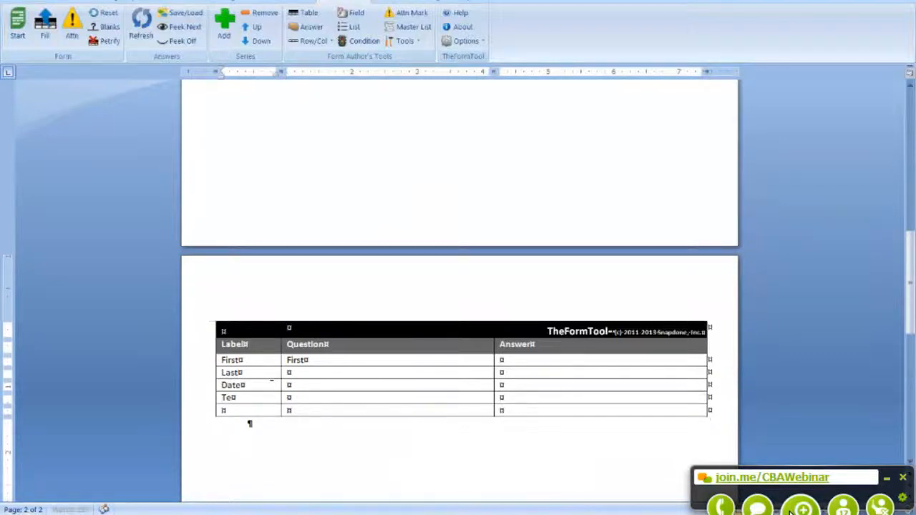
{"action": "key", "text": "Tab"}
{"action": "key", "text": "Tab"}
{"action": "key", "text": "Tab"}
{"action": "type", "text": "attorney"}
{"action": "key", "text": "Tab"}
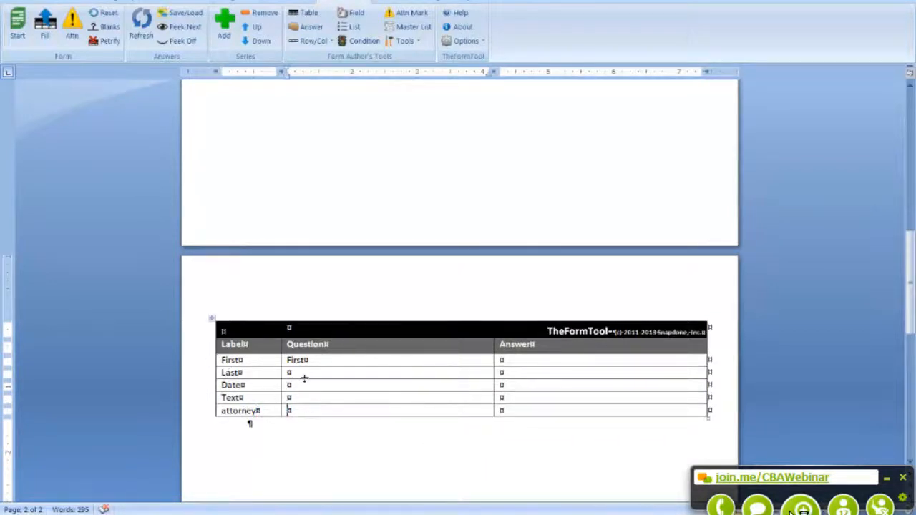
{"action": "left_click", "coordinate": [340, 370]}
{"action": "scroll", "coordinate": [462, 410], "scroll_direction": "up", "scroll_amount": 3}
{"action": "scroll", "coordinate": [528, 410], "scroll_direction": "down", "scroll_amount": 1}
{"action": "left_click", "coordinate": [526, 425]}
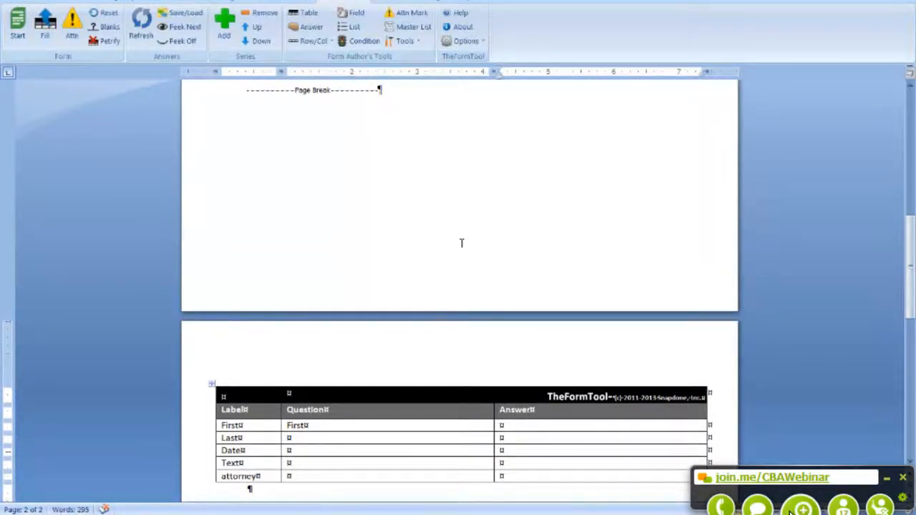
Step: Give the First, Last, Date, Text and attorney rows plain Text smart answers
{"action": "left_click", "coordinate": [311, 28]}
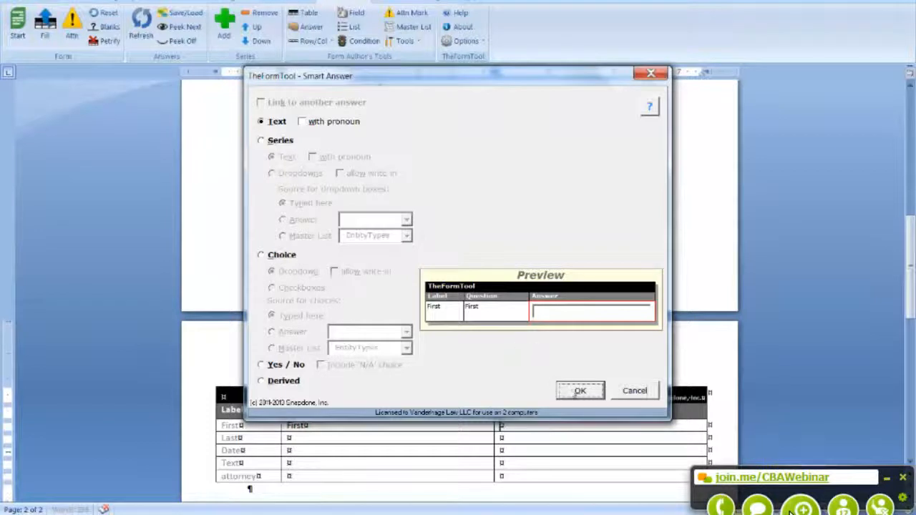
{"action": "left_click", "coordinate": [580, 392]}
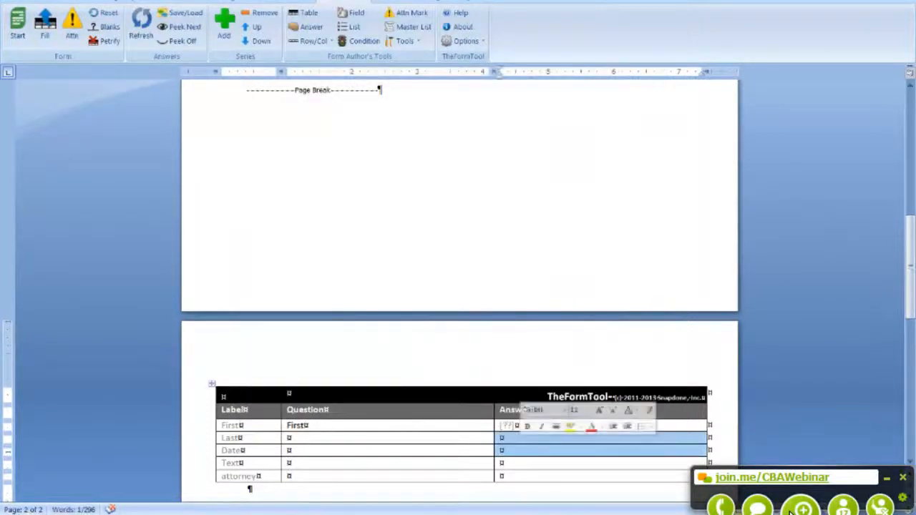
{"action": "left_click", "coordinate": [503, 438]}
{"action": "left_click", "coordinate": [311, 26]}
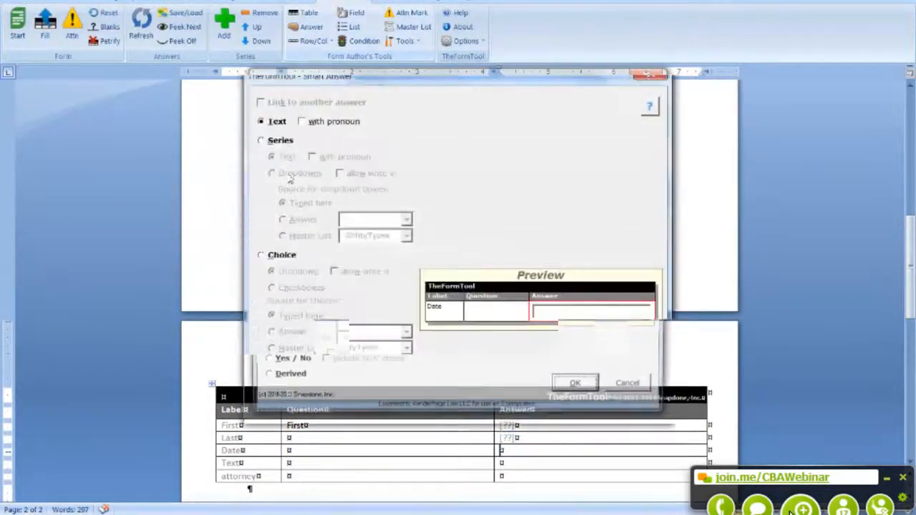
{"action": "left_click", "coordinate": [581, 391]}
{"action": "left_click", "coordinate": [521, 467]}
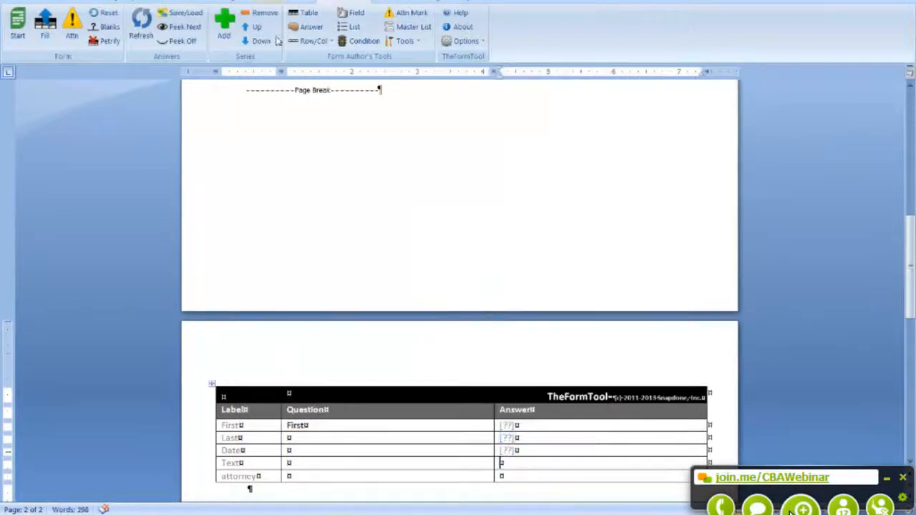
{"action": "left_click", "coordinate": [312, 28]}
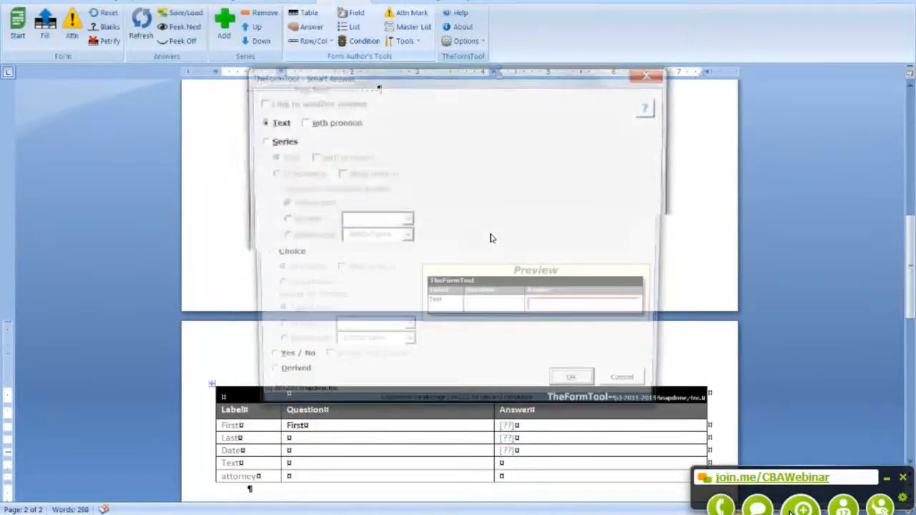
{"action": "left_click", "coordinate": [521, 479]}
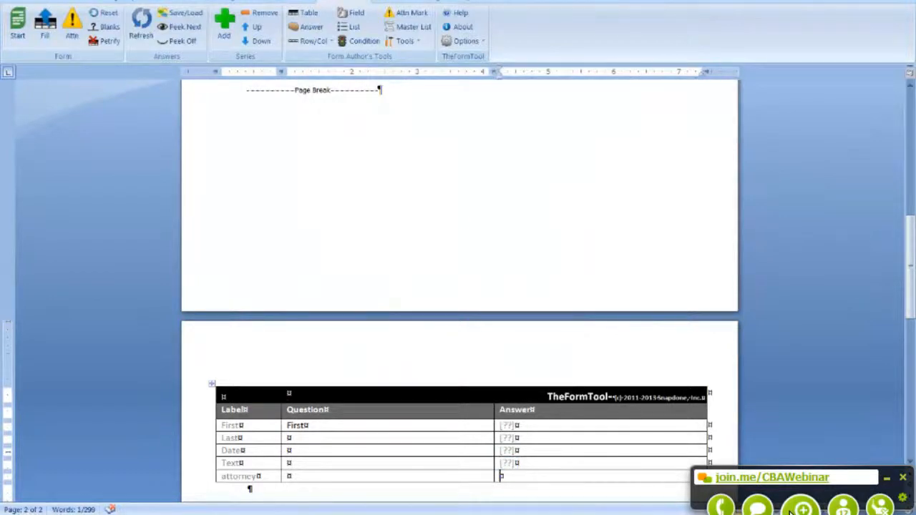
{"action": "left_click", "coordinate": [309, 27]}
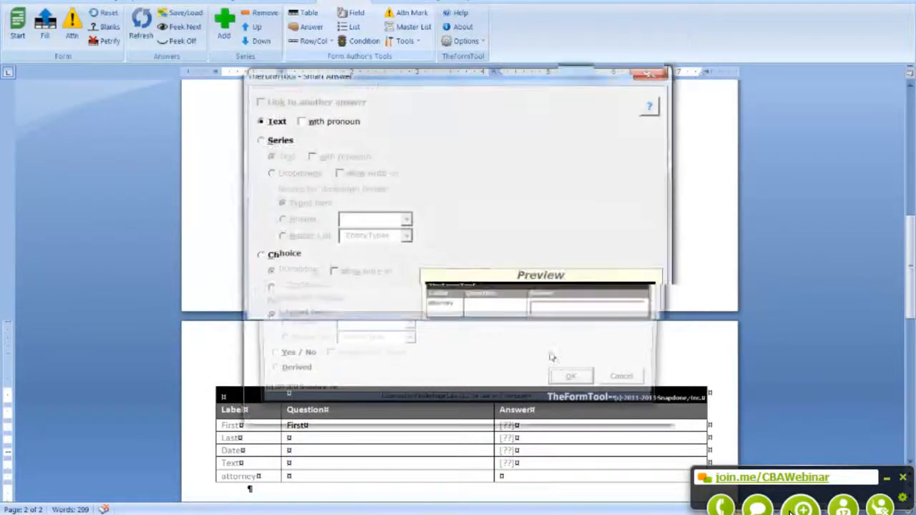
{"action": "left_click", "coordinate": [581, 391]}
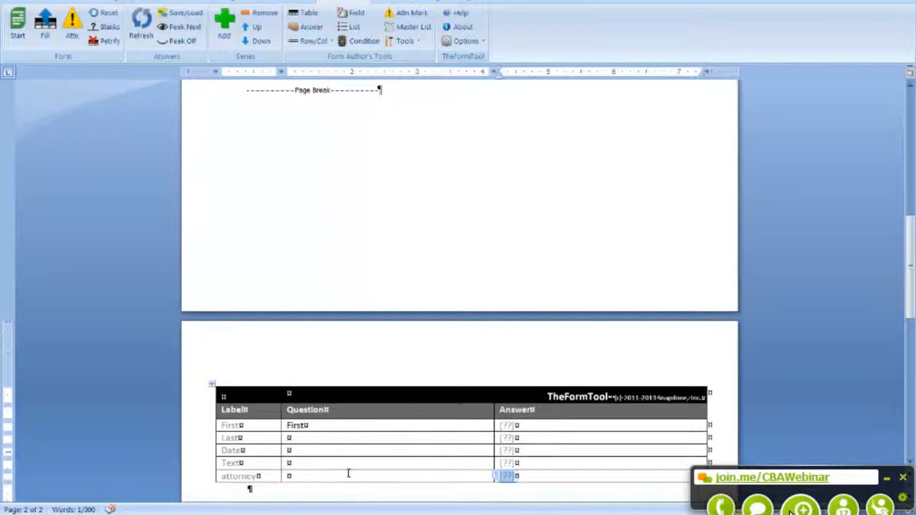
{"action": "scroll", "coordinate": [348, 469], "scroll_direction": "up", "scroll_amount": 8}
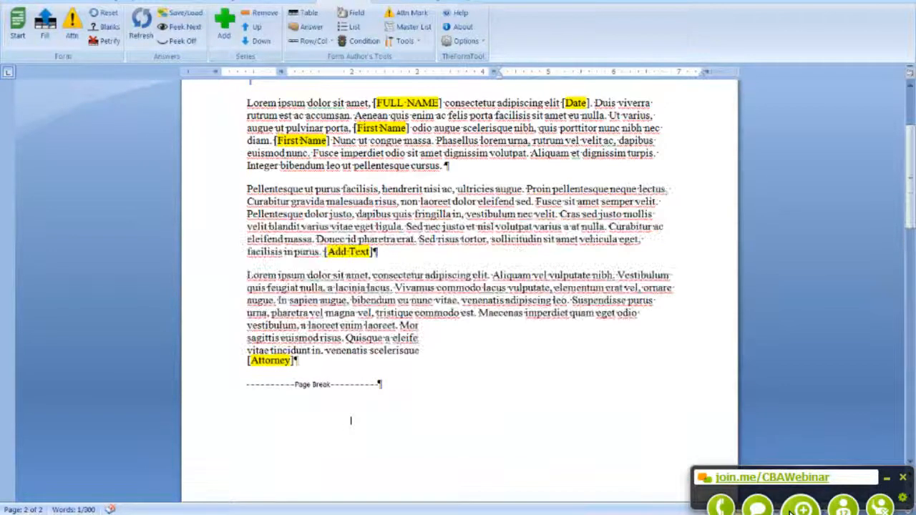
Step: Replace [FULL NAME] with the First and Last fields, both in uppercase
{"action": "scroll", "coordinate": [351, 420], "scroll_direction": "up", "scroll_amount": 3}
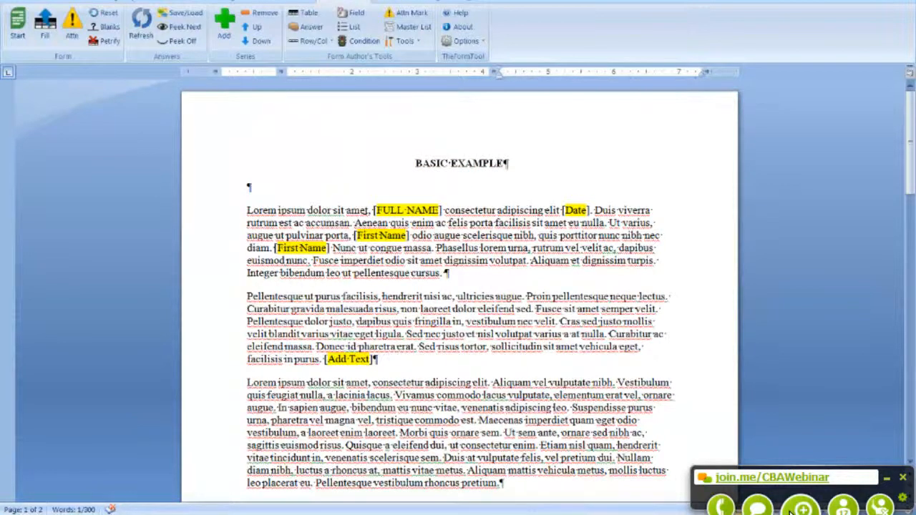
{"action": "left_click_drag", "start_coordinate": [373, 210], "coordinate": [444, 208]}
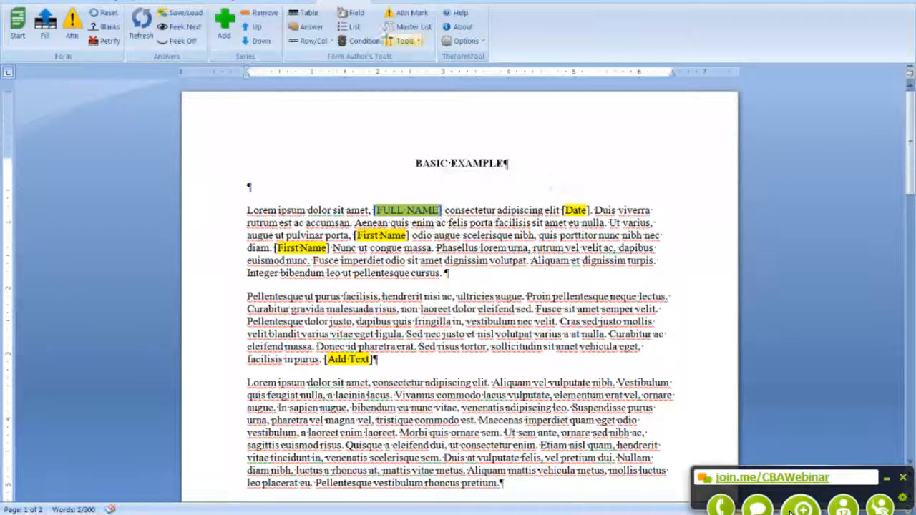
{"action": "left_click", "coordinate": [346, 14]}
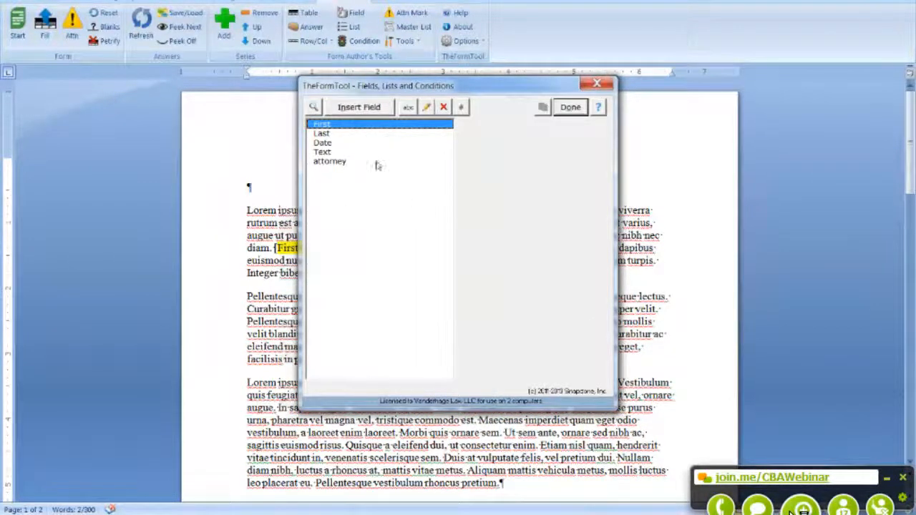
{"action": "left_click", "coordinate": [369, 111]}
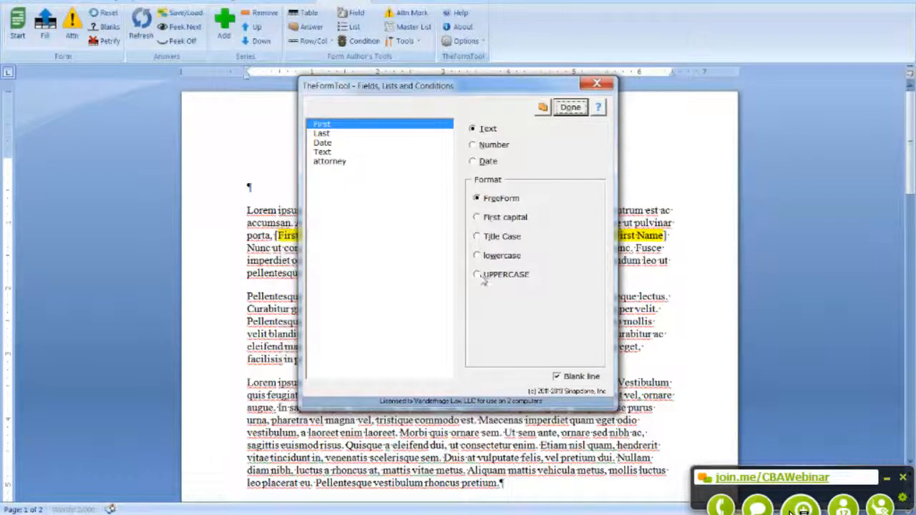
{"action": "left_click", "coordinate": [476, 274]}
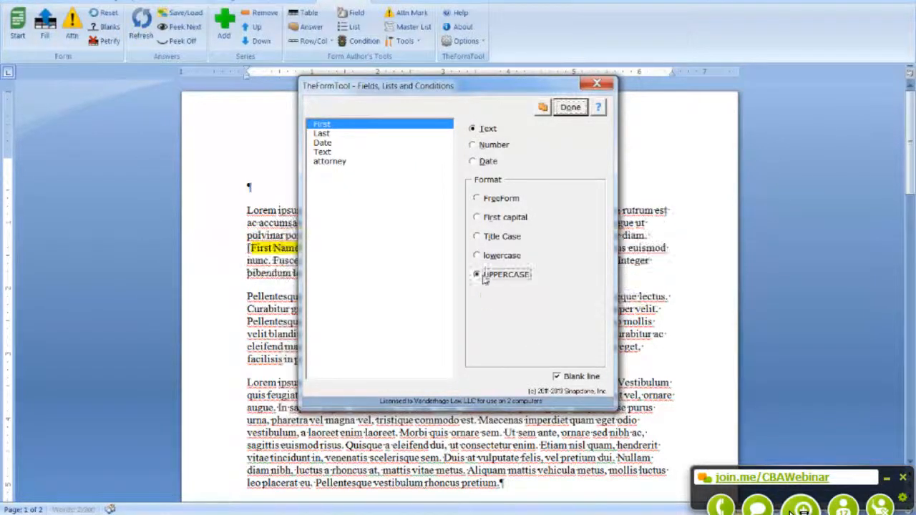
{"action": "left_click", "coordinate": [569, 113]}
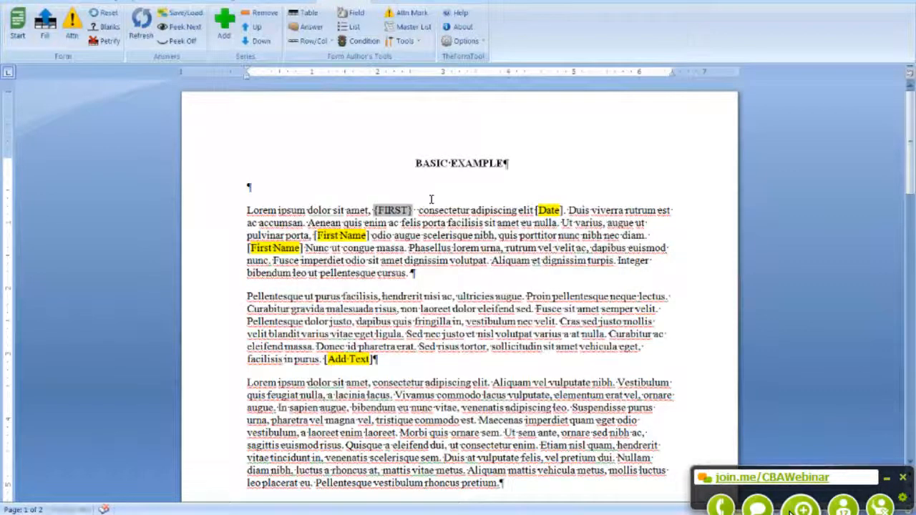
{"action": "left_click", "coordinate": [361, 15]}
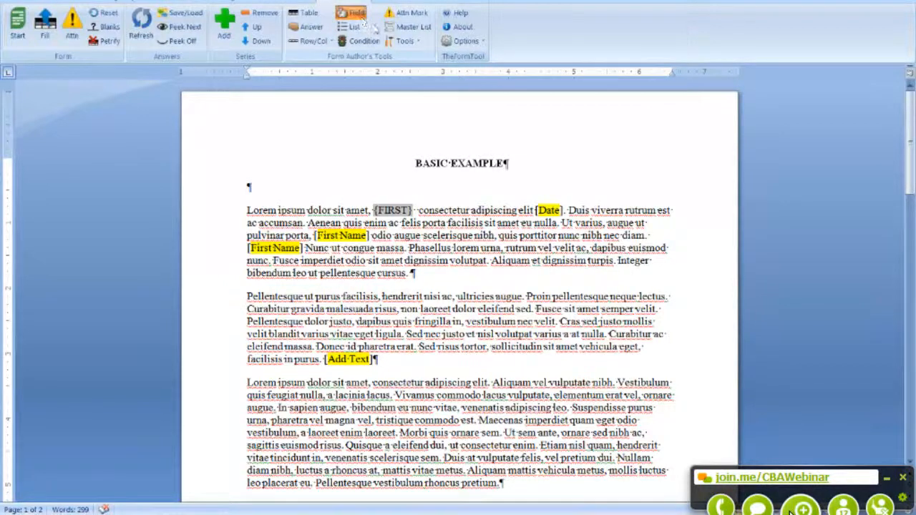
{"action": "left_click", "coordinate": [409, 133]}
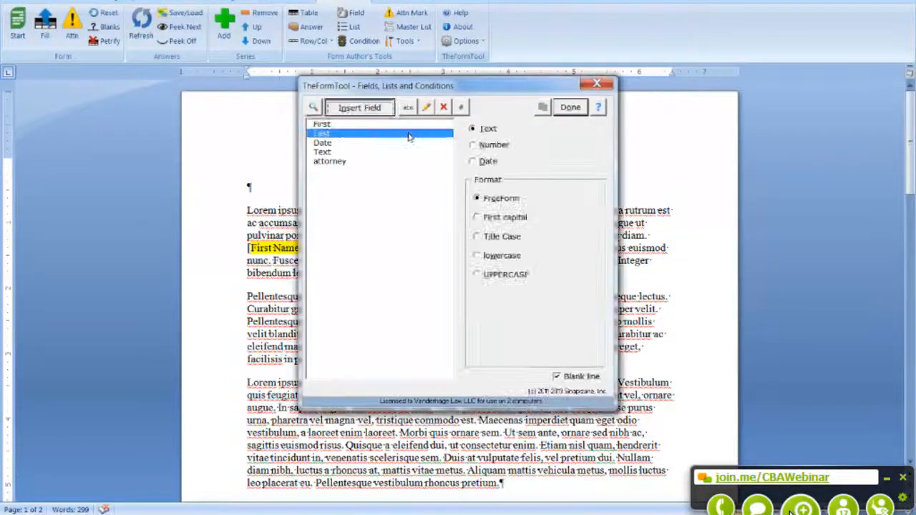
{"action": "left_click", "coordinate": [519, 274]}
{"action": "left_click", "coordinate": [570, 107]}
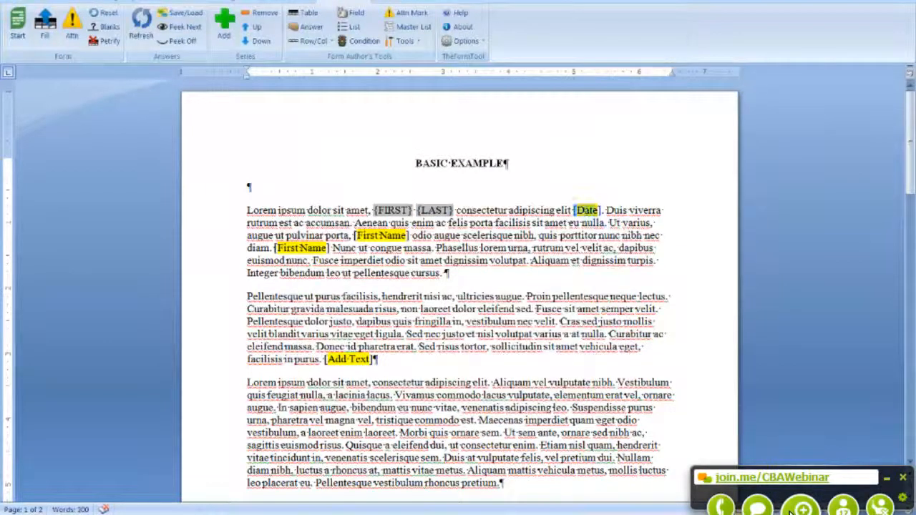
Step: Replace [Date] with the Date field formatted as 1 MAY 2010
{"action": "left_click", "coordinate": [342, 14]}
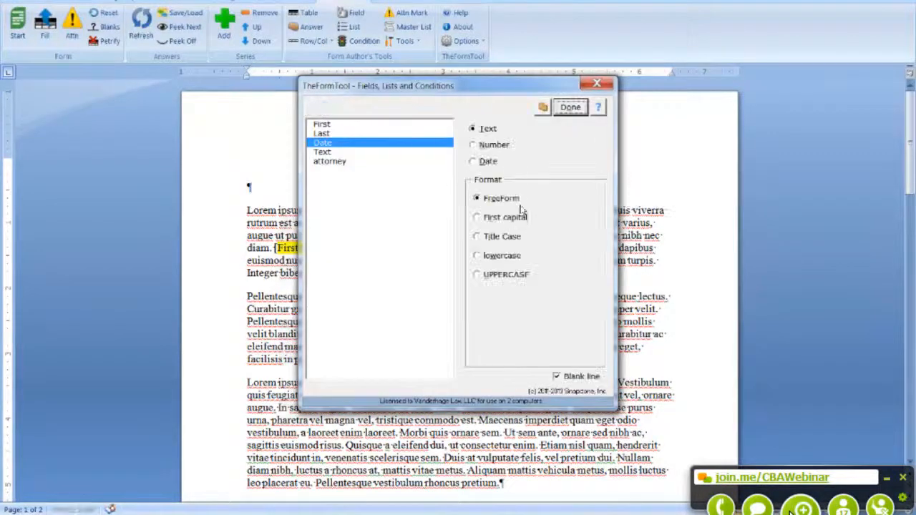
{"action": "left_click", "coordinate": [483, 163]}
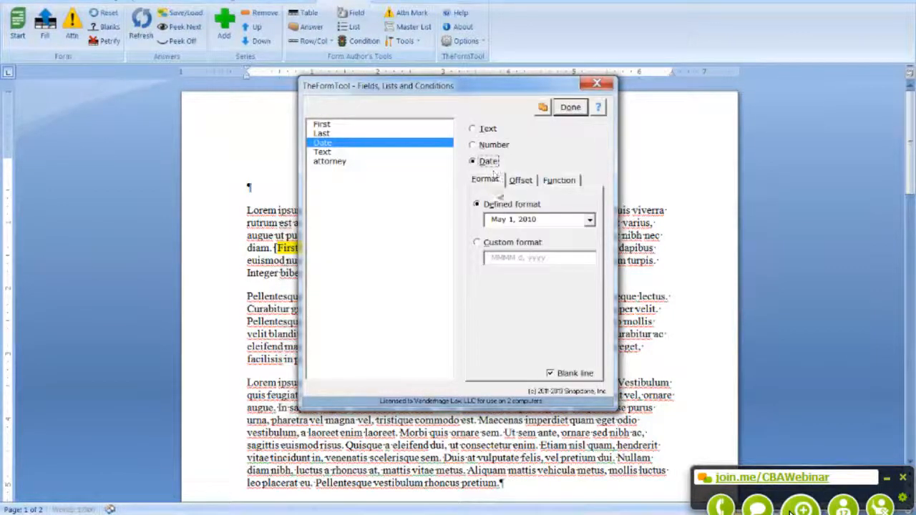
{"action": "left_click", "coordinate": [591, 220]}
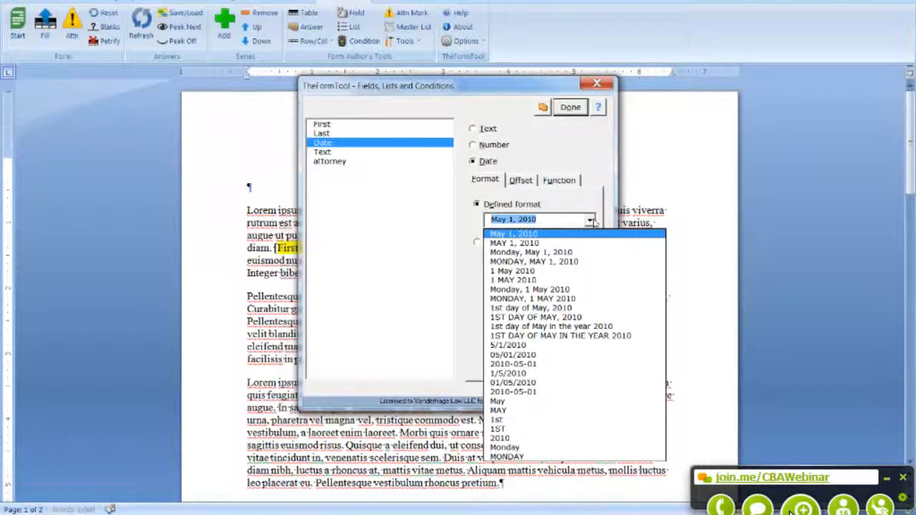
{"action": "left_click", "coordinate": [508, 280]}
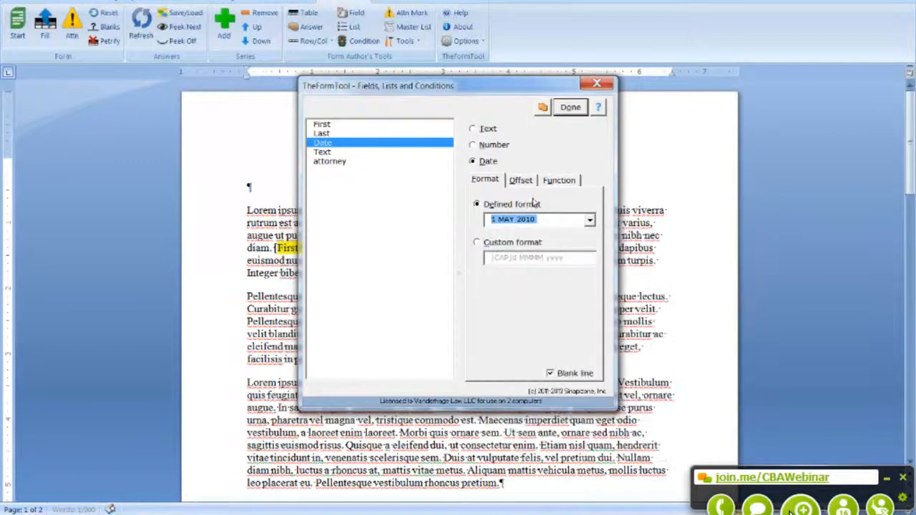
{"action": "left_click", "coordinate": [569, 109]}
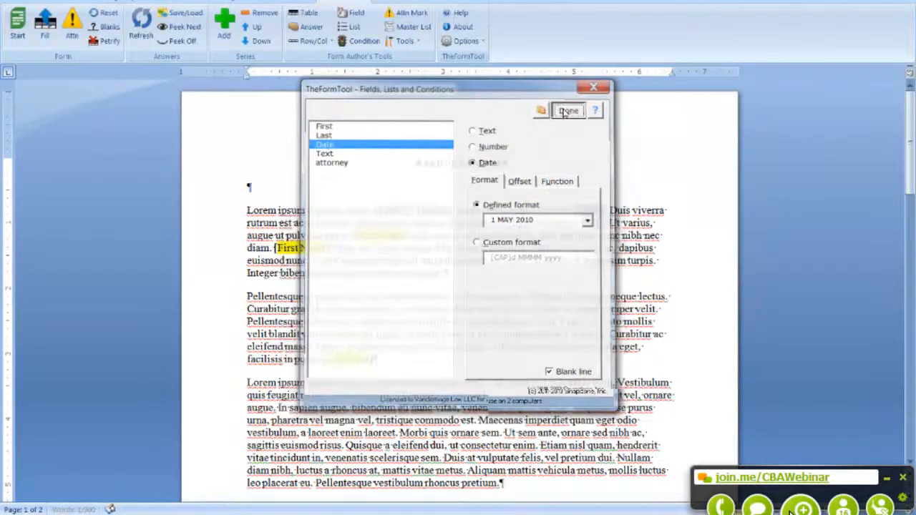
{"action": "left_click_drag", "start_coordinate": [354, 235], "coordinate": [409, 235]}
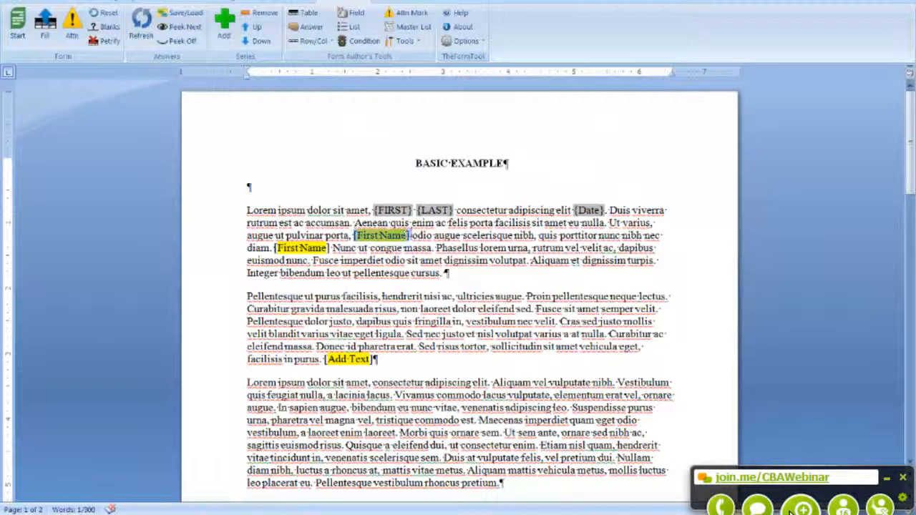
Step: Replace the [First Name] placeholder with a pasted {First} field
{"action": "left_click", "coordinate": [360, 15]}
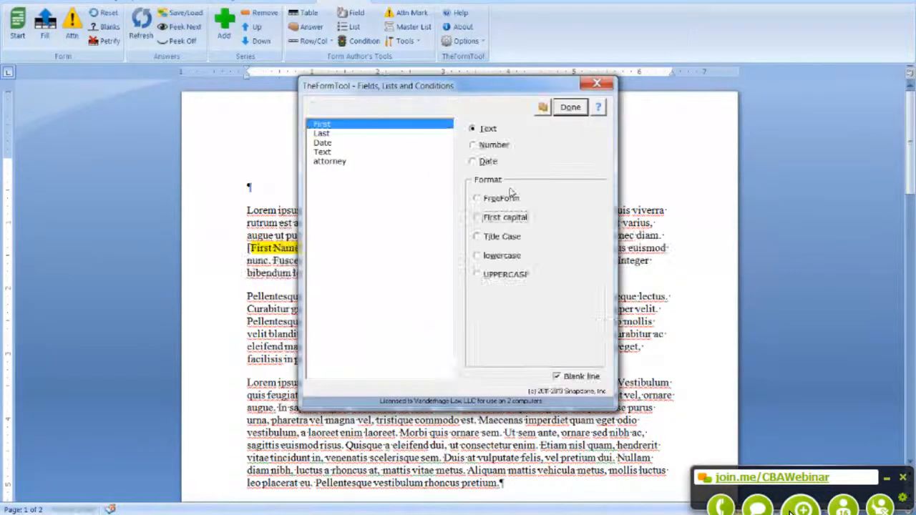
{"action": "left_click", "coordinate": [571, 108]}
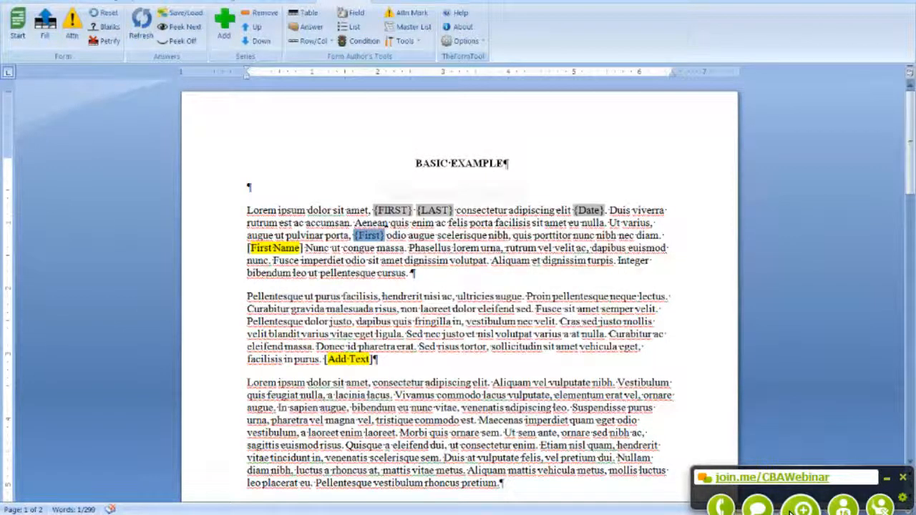
{"action": "left_click_drag", "start_coordinate": [248, 248], "coordinate": [303, 249]}
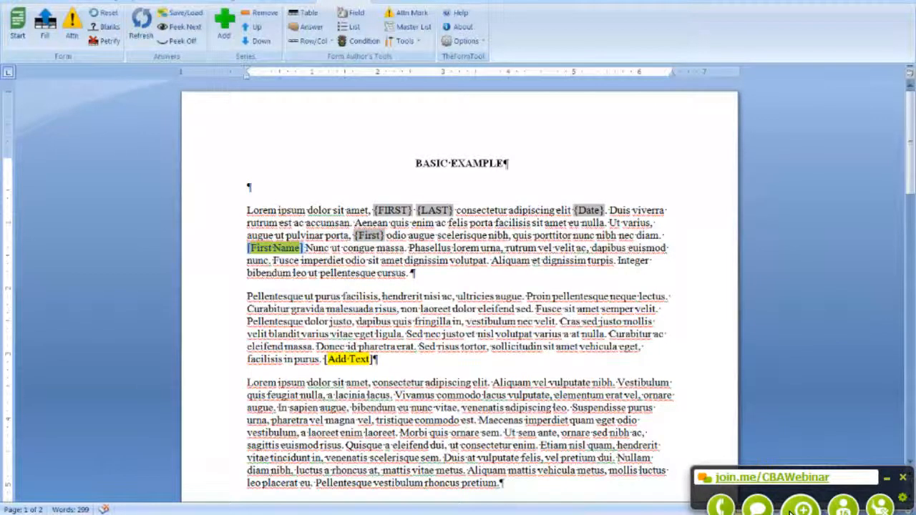
{"action": "type", "text": "{First}"}
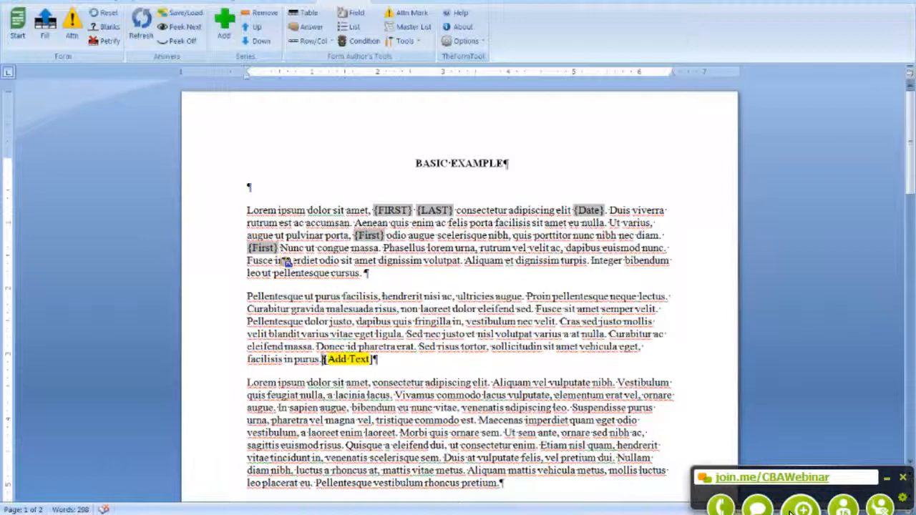
Step: Replace [Add Text] and [Attorney] with the Text and attorney fields
{"action": "left_click_drag", "start_coordinate": [324, 359], "coordinate": [374, 360]}
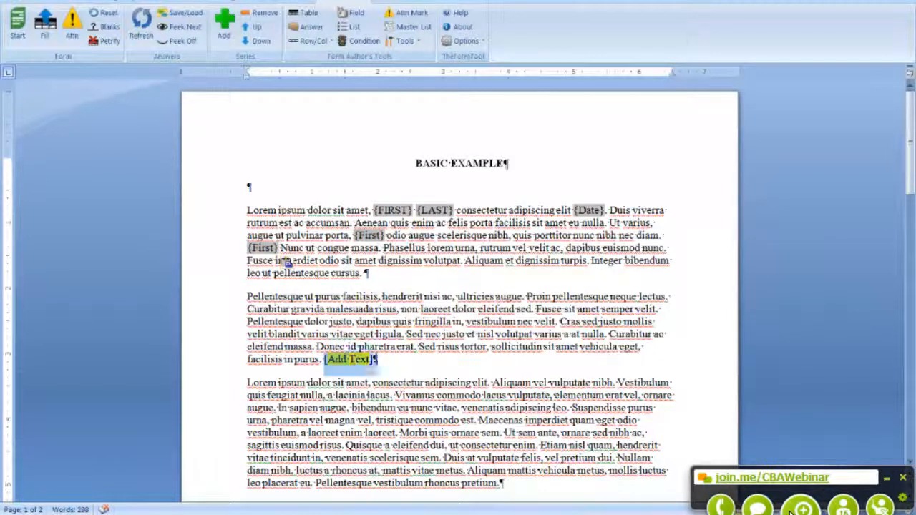
{"action": "left_click", "coordinate": [356, 14]}
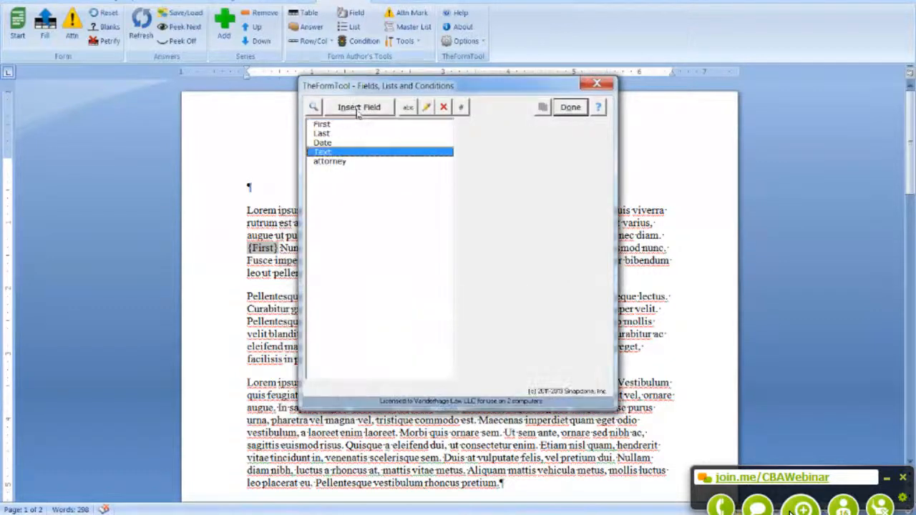
{"action": "left_click", "coordinate": [351, 109]}
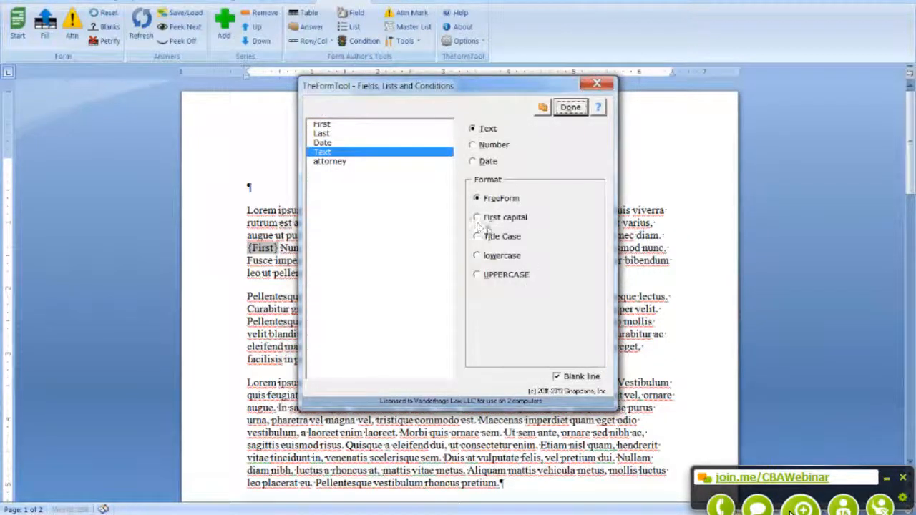
{"action": "left_click", "coordinate": [570, 109]}
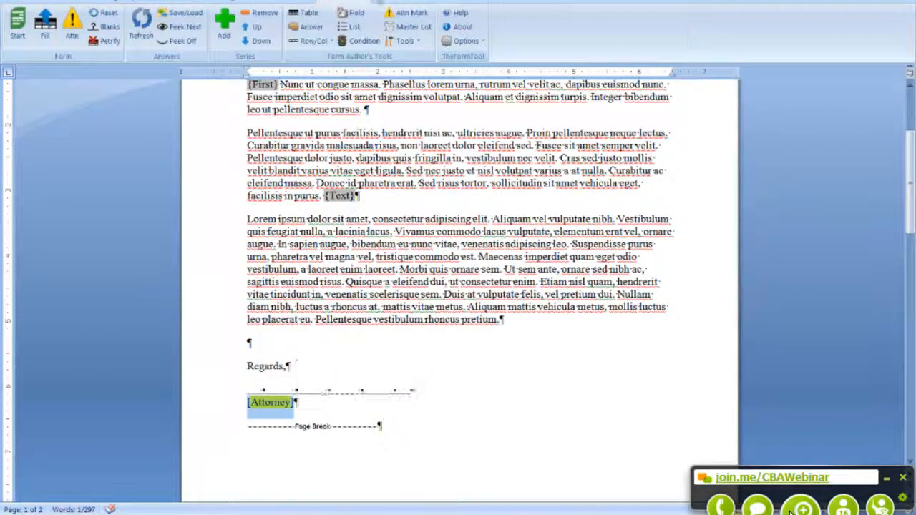
{"action": "left_click", "coordinate": [350, 12]}
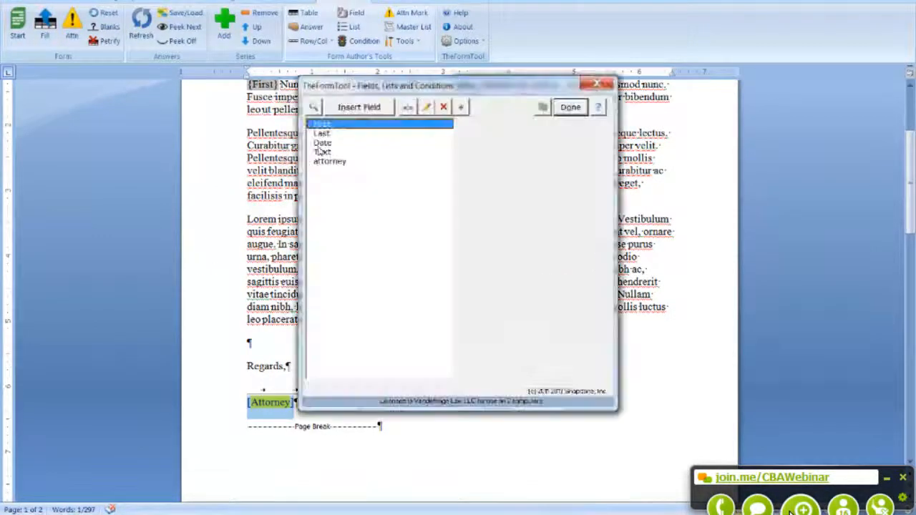
{"action": "left_click", "coordinate": [377, 115]}
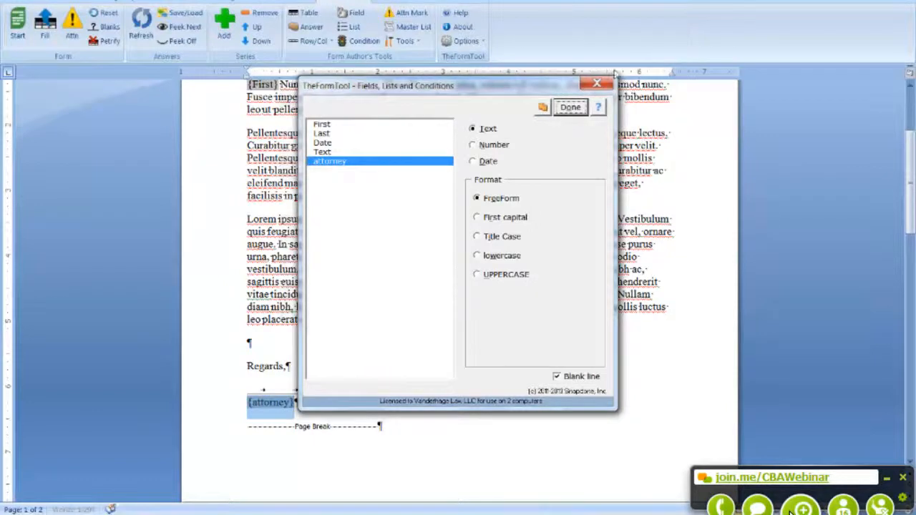
{"action": "left_click", "coordinate": [566, 108]}
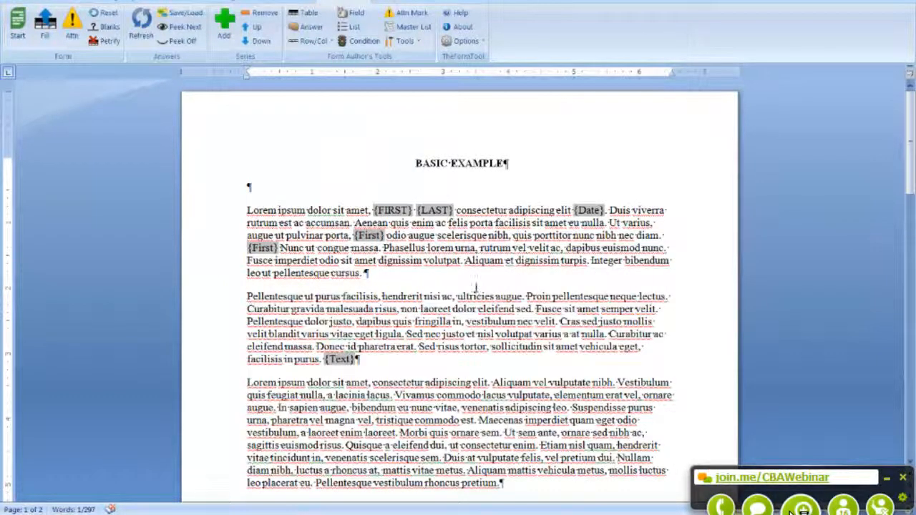
{"action": "scroll", "coordinate": [551, 262], "scroll_direction": "down", "scroll_amount": 10}
{"action": "scroll", "coordinate": [551, 262], "scroll_direction": "up", "scroll_amount": 3}
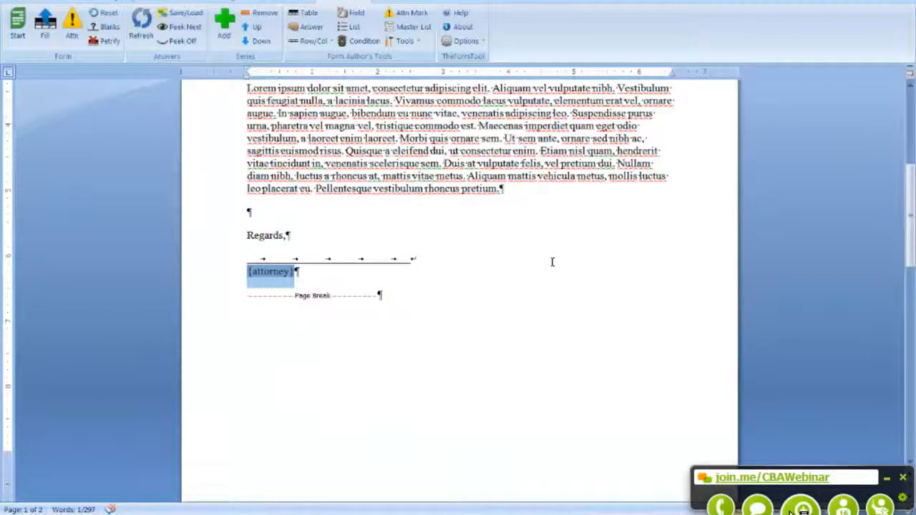
{"action": "scroll", "coordinate": [551, 262], "scroll_direction": "up", "scroll_amount": 8}
{"action": "scroll", "coordinate": [536, 272], "scroll_direction": "down", "scroll_amount": 4}
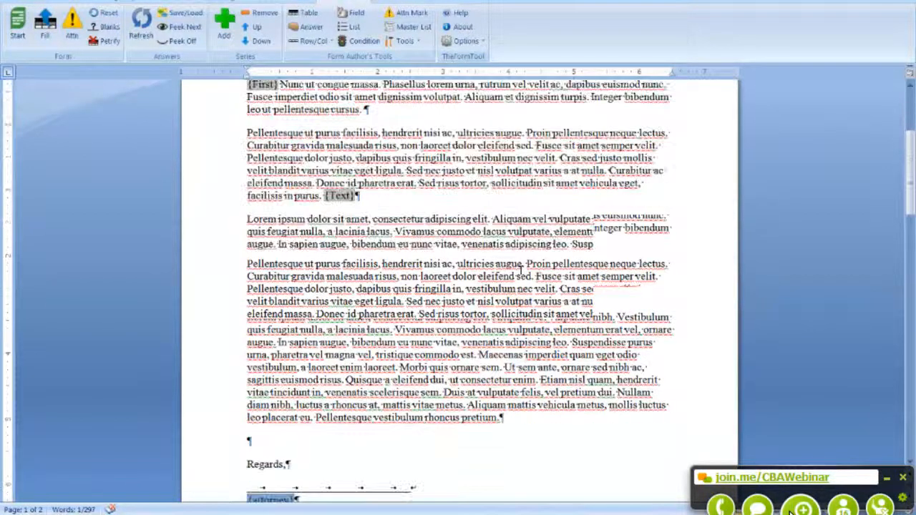
{"action": "scroll", "coordinate": [521, 284], "scroll_direction": "up", "scroll_amount": 1}
{"action": "scroll", "coordinate": [521, 284], "scroll_direction": "up", "scroll_amount": 3}
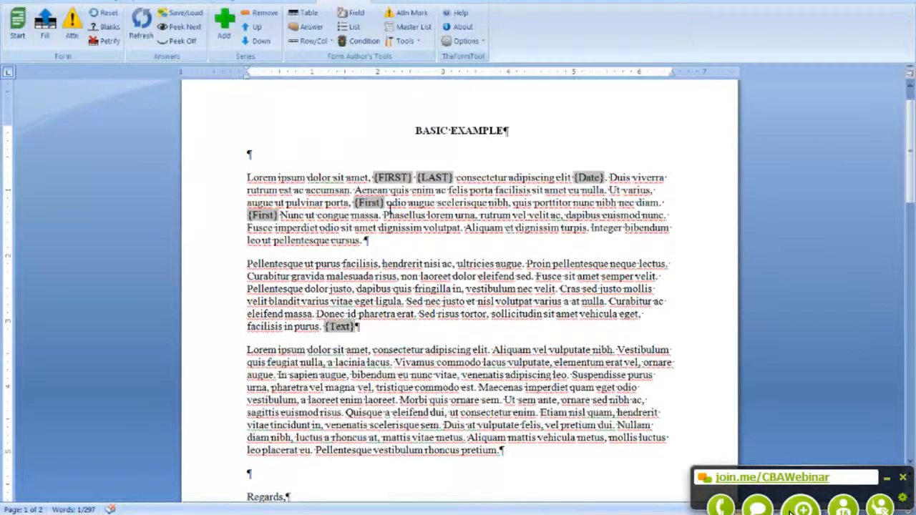
{"action": "scroll", "coordinate": [405, 286], "scroll_direction": "down", "scroll_amount": 1}
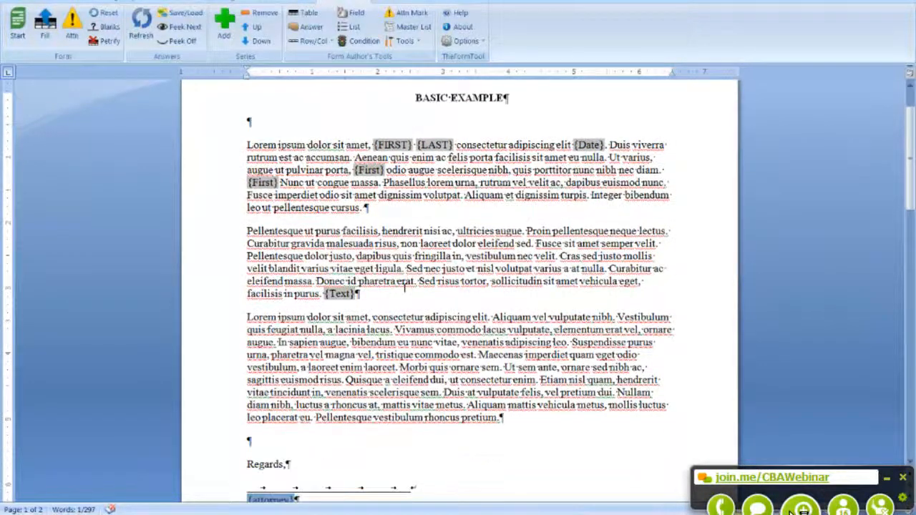
{"action": "scroll", "coordinate": [405, 286], "scroll_direction": "down", "scroll_amount": 15}
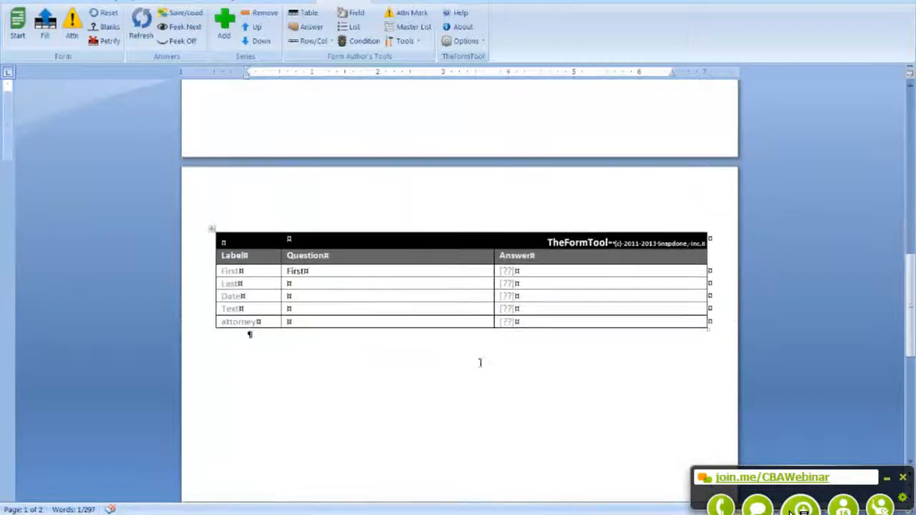
{"action": "scroll", "coordinate": [444, 294], "scroll_direction": "up", "scroll_amount": 10}
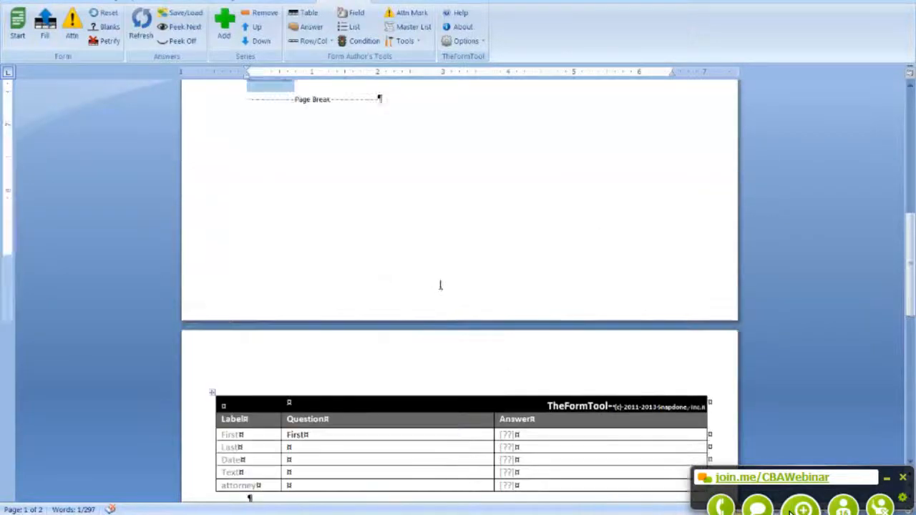
{"action": "scroll", "coordinate": [442, 270], "scroll_direction": "up", "scroll_amount": 5}
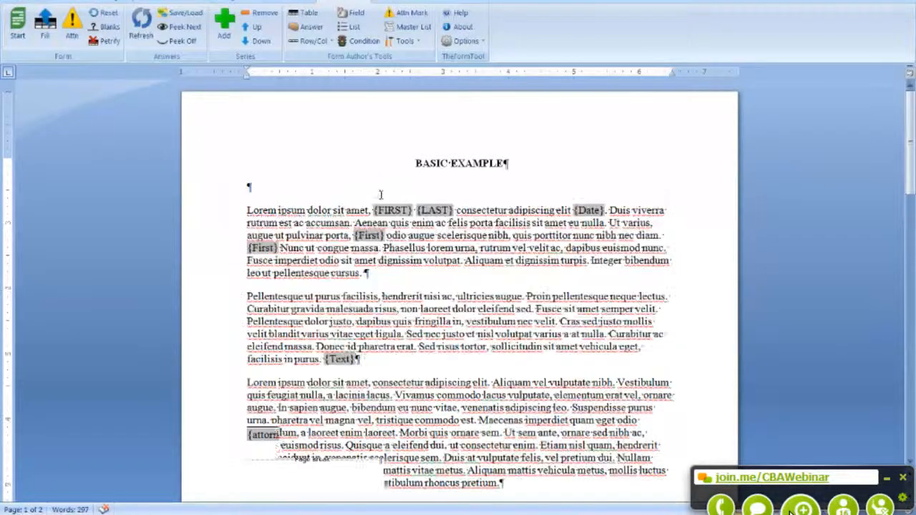
Step: Save the letter as a Word Template (*.dotx) named 01 BASIC EXAMPLE
{"action": "left_click", "coordinate": [14, 1]}
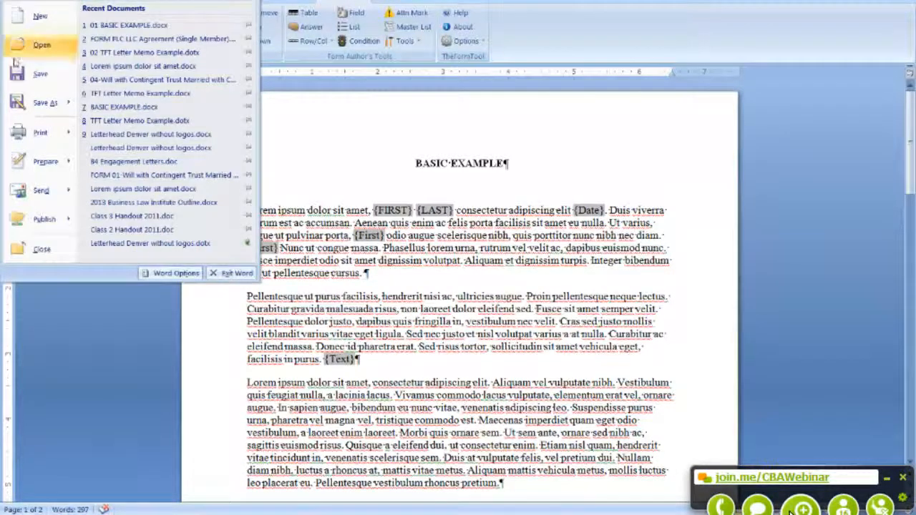
{"action": "left_click", "coordinate": [24, 113]}
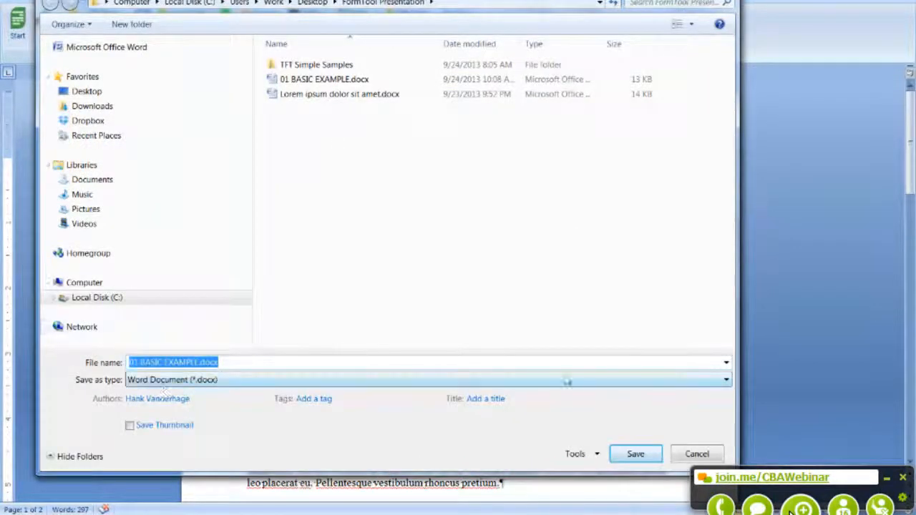
{"action": "left_click", "coordinate": [726, 380]}
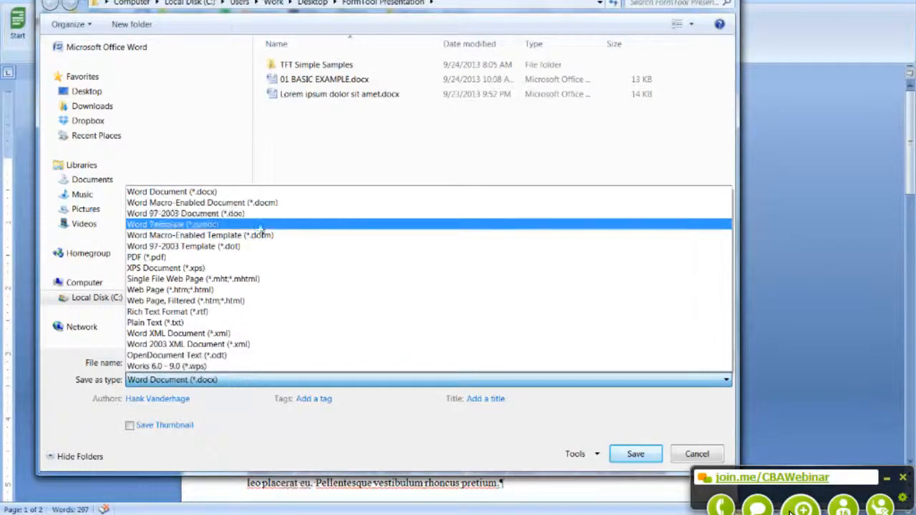
{"action": "left_click", "coordinate": [203, 226]}
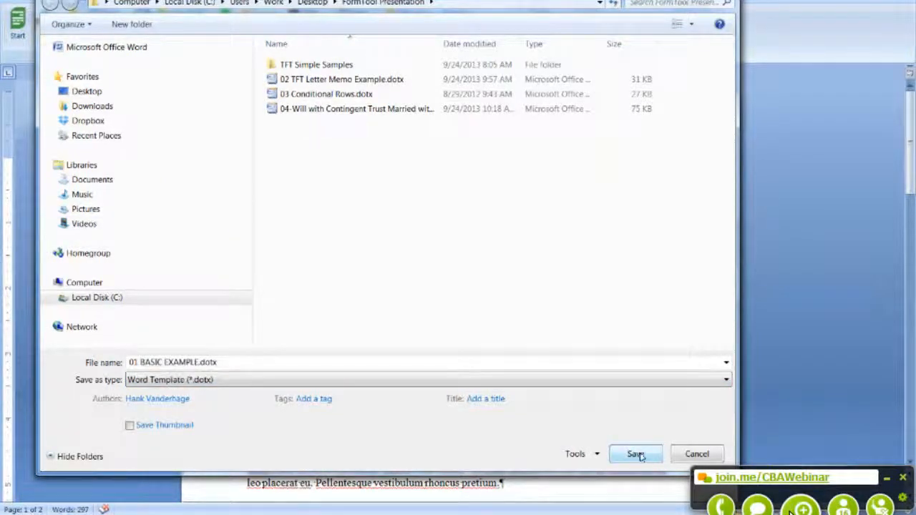
{"action": "left_click", "coordinate": [639, 456]}
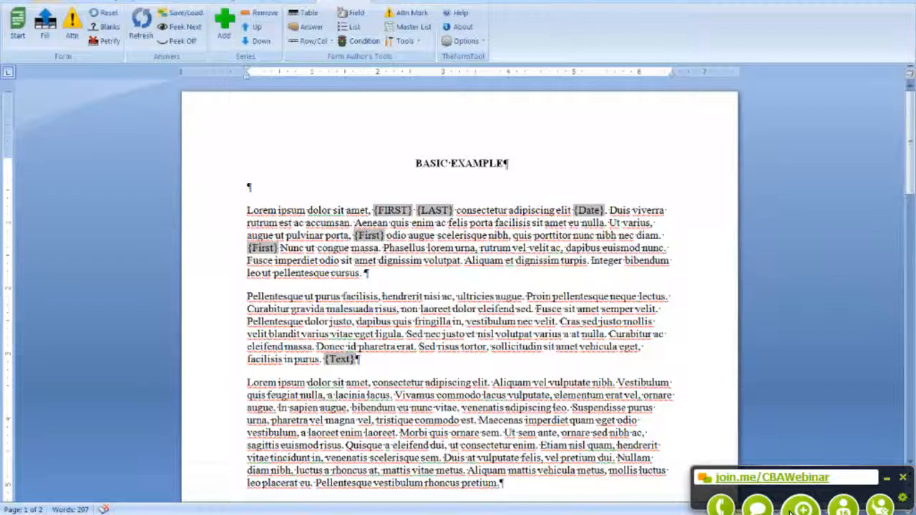
Step: Switch from Word back to TheFormTool homepage in Firefox
{"action": "key", "text": "alt+Tab"}
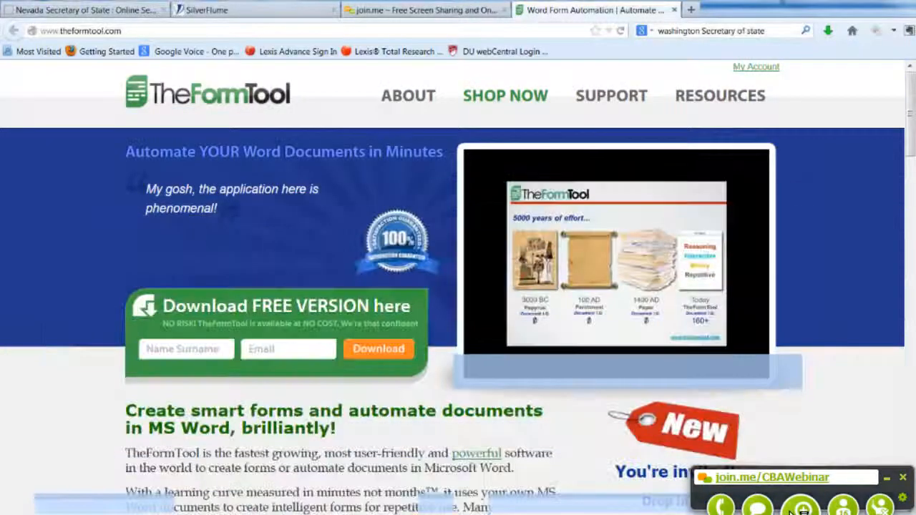
Step: Switch from Firefox to the samples folder showing 01 BASIC EXAMPLE.dotx
{"action": "key", "text": "alt+Tab"}
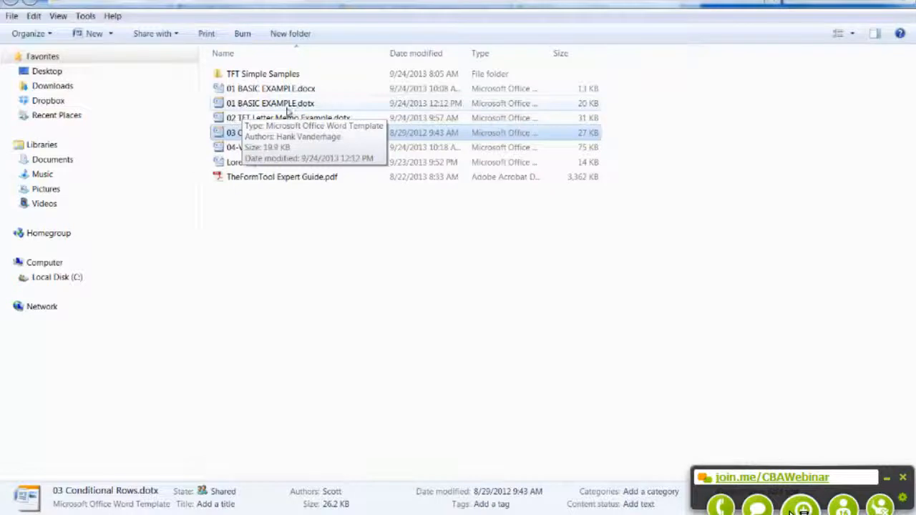
Step: Open the 01 BASIC EXAMPLE.dotx template itself in Word from Windows Explorer
{"action": "left_click", "coordinate": [218, 104]}
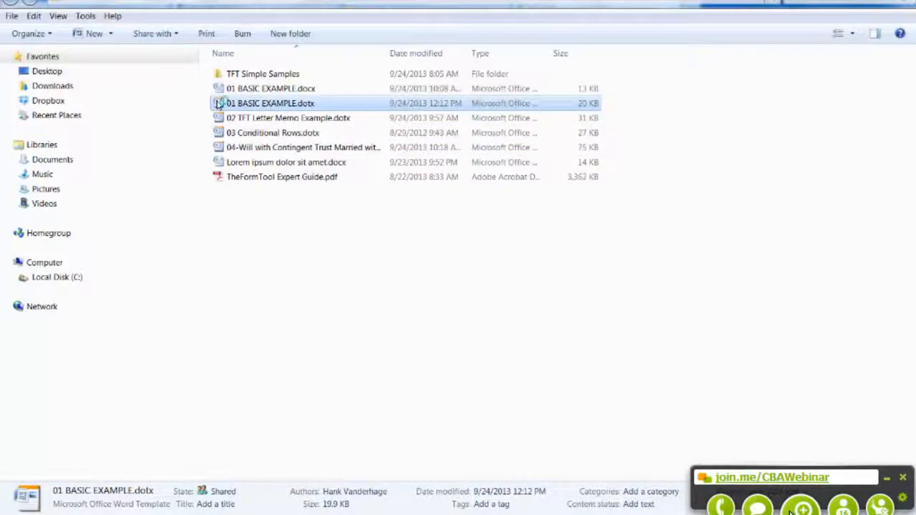
{"action": "double_click", "coordinate": [219, 104]}
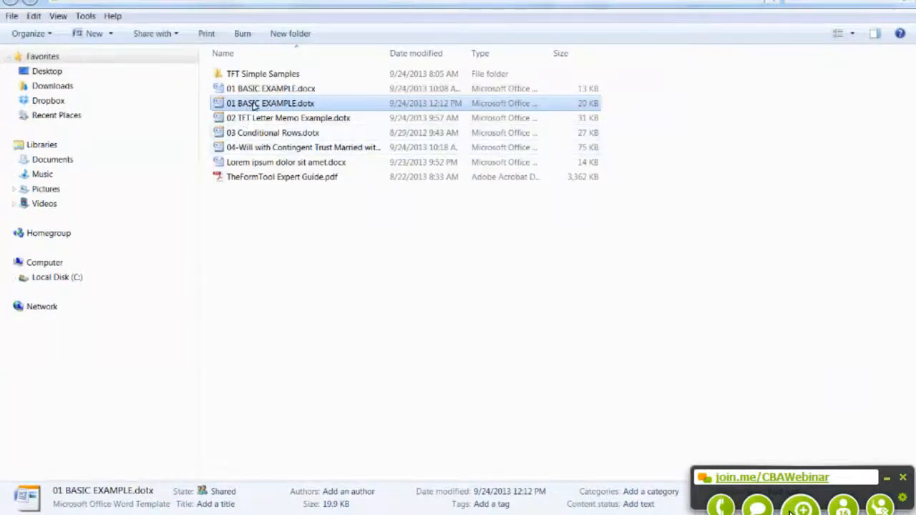
{"action": "right_click", "coordinate": [254, 106]}
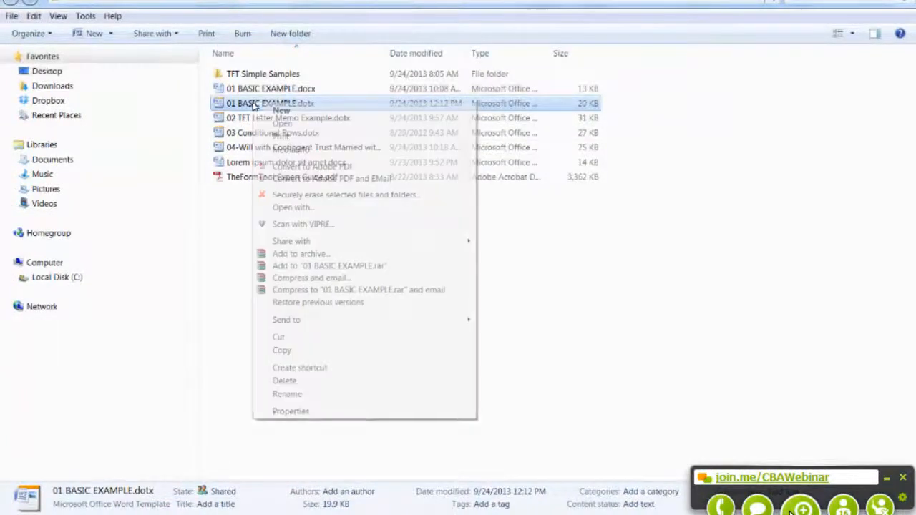
{"action": "left_click", "coordinate": [281, 123]}
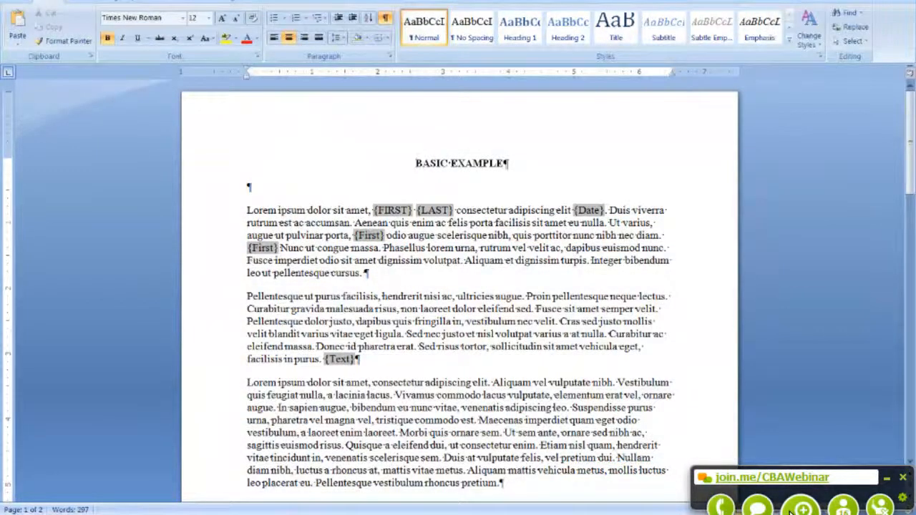
Step: Reopen 01 BASIC EXAMPLE.dotx from Word's recent documents list
{"action": "key", "text": "alt+f"}
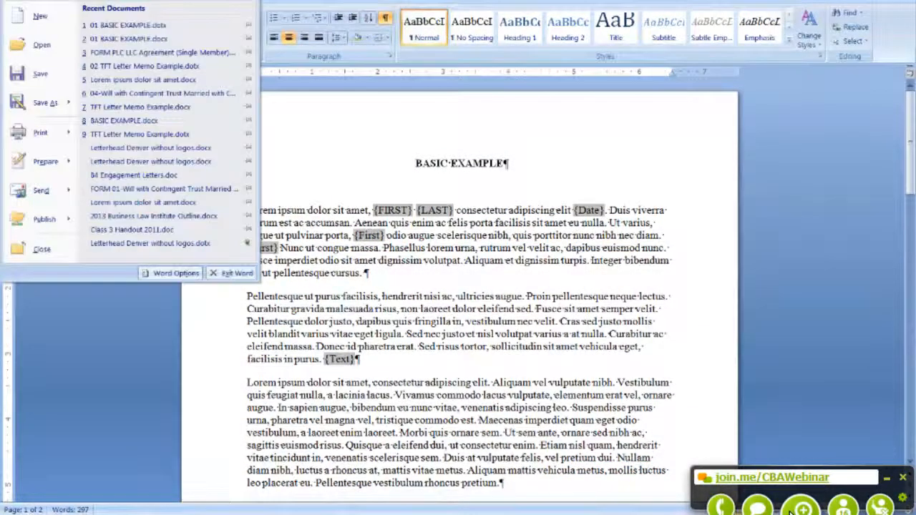
{"action": "left_click", "coordinate": [126, 30]}
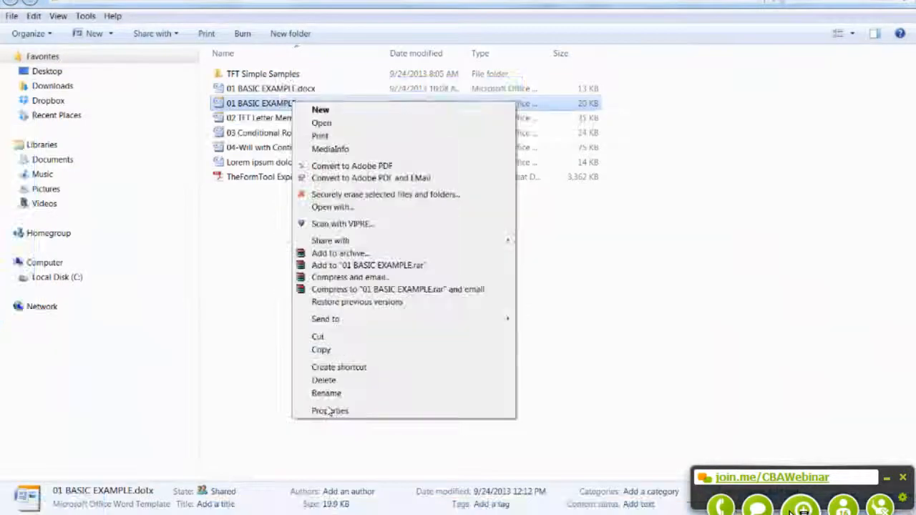
Step: Check and cancel the template's Properties, then return to Word's First answer in the table
{"action": "left_click", "coordinate": [329, 411]}
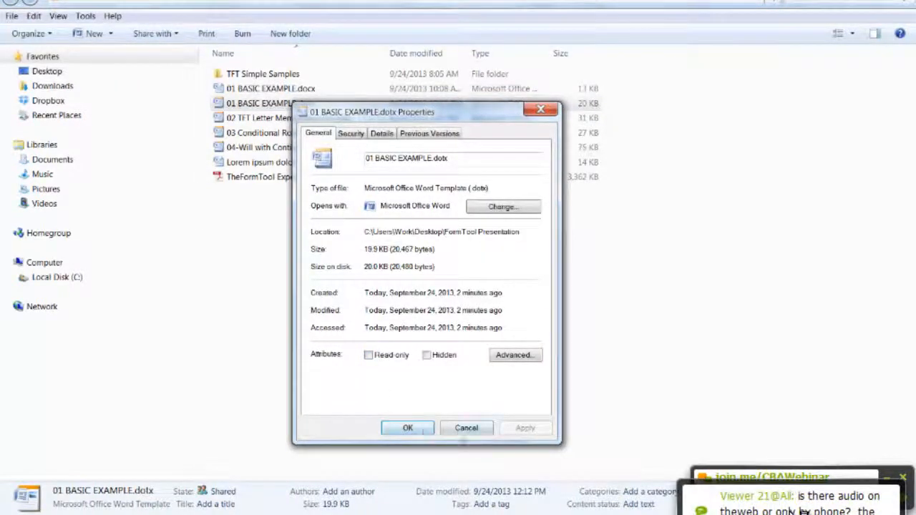
{"action": "left_click", "coordinate": [462, 433]}
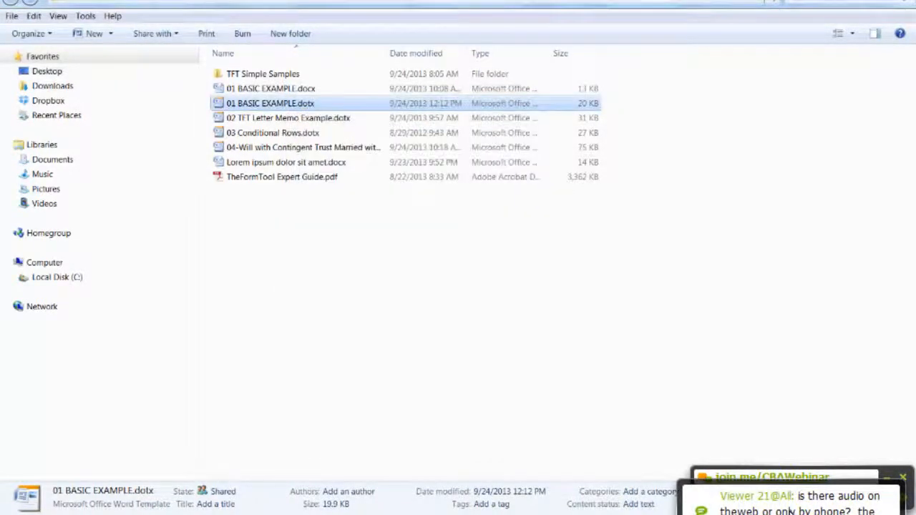
{"action": "key", "text": "alt+Tab"}
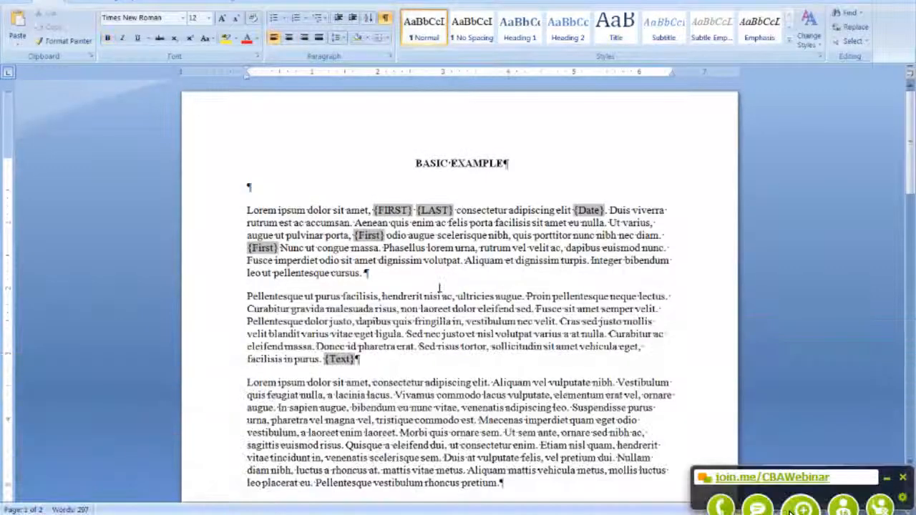
{"action": "scroll", "coordinate": [399, 285], "scroll_direction": "down", "scroll_amount": 15}
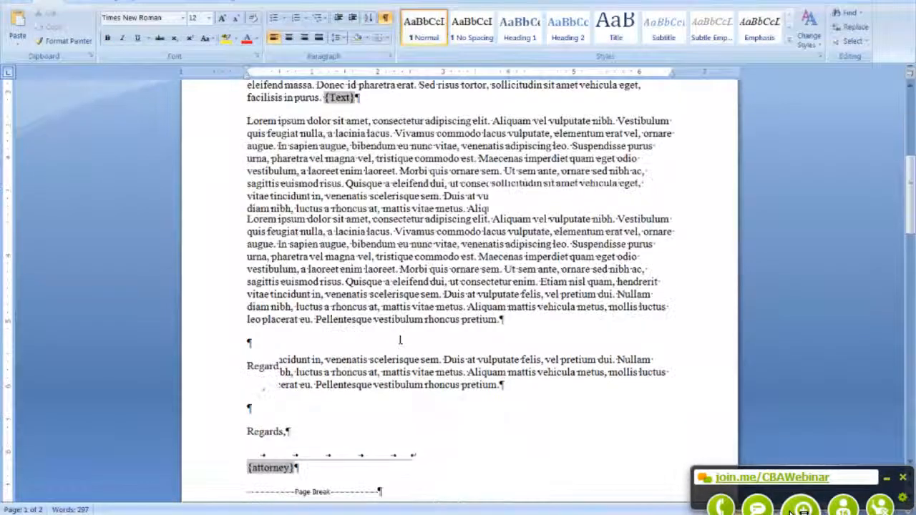
{"action": "scroll", "coordinate": [394, 318], "scroll_direction": "down", "scroll_amount": 8}
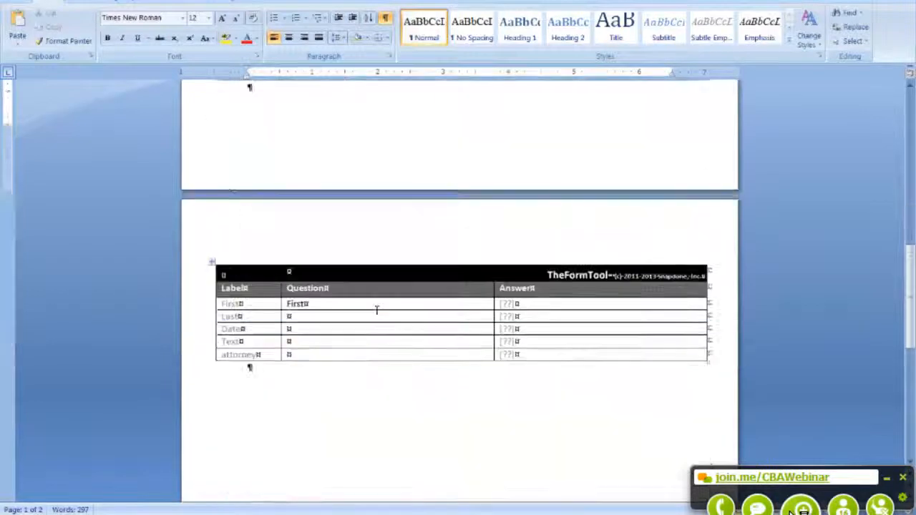
{"action": "left_click", "coordinate": [581, 303]}
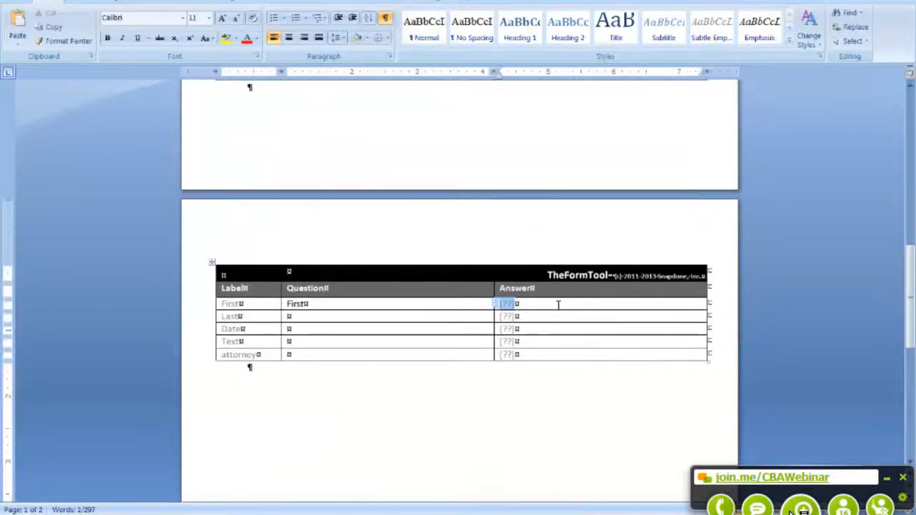
Step: Enter a first and last name and the date 9/24/2013 in the answer table
{"action": "scroll", "coordinate": [518, 374], "scroll_direction": "up", "scroll_amount": 1}
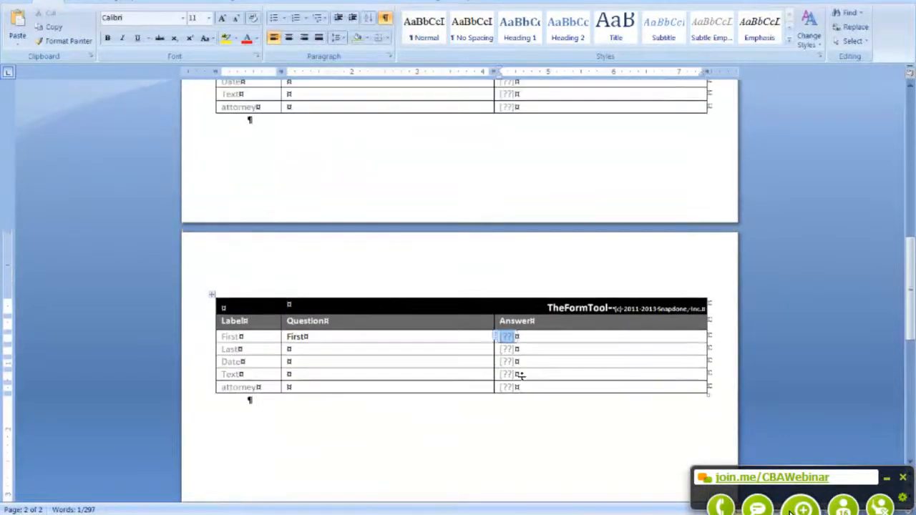
{"action": "scroll", "coordinate": [516, 377], "scroll_direction": "down", "scroll_amount": 2}
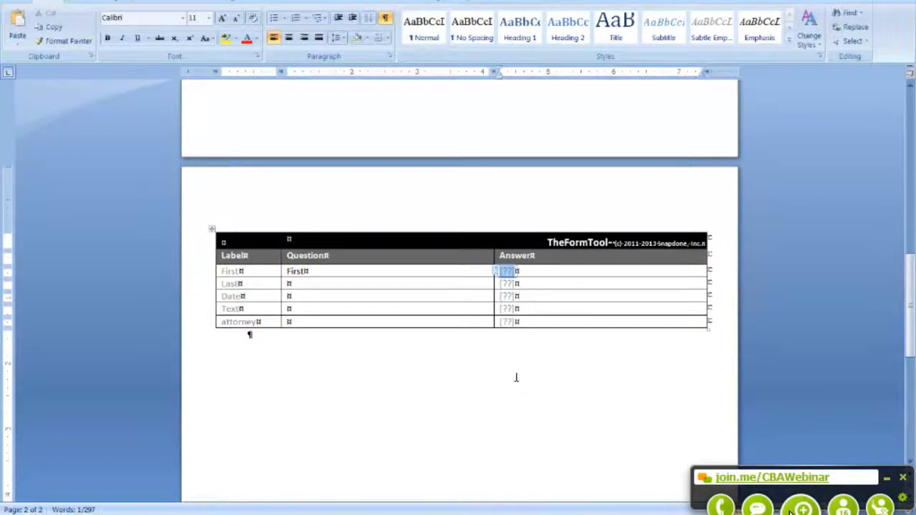
{"action": "key", "text": "Tab"}
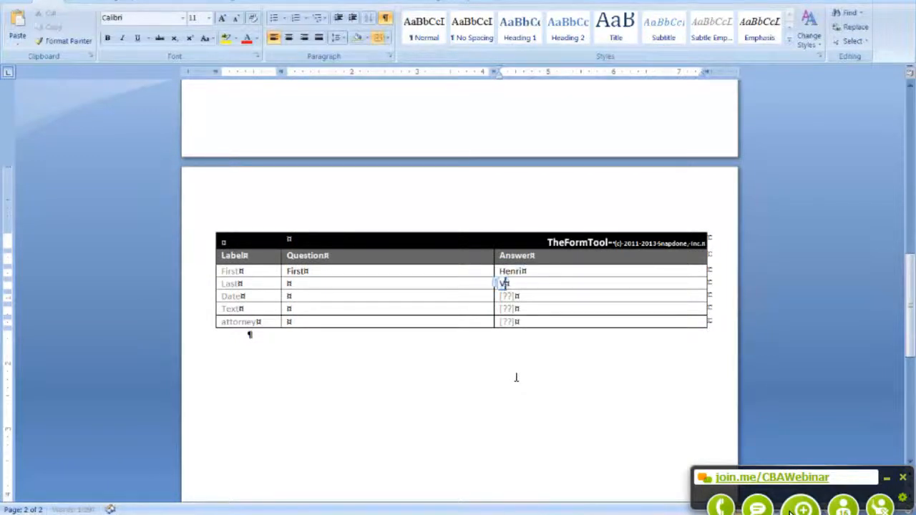
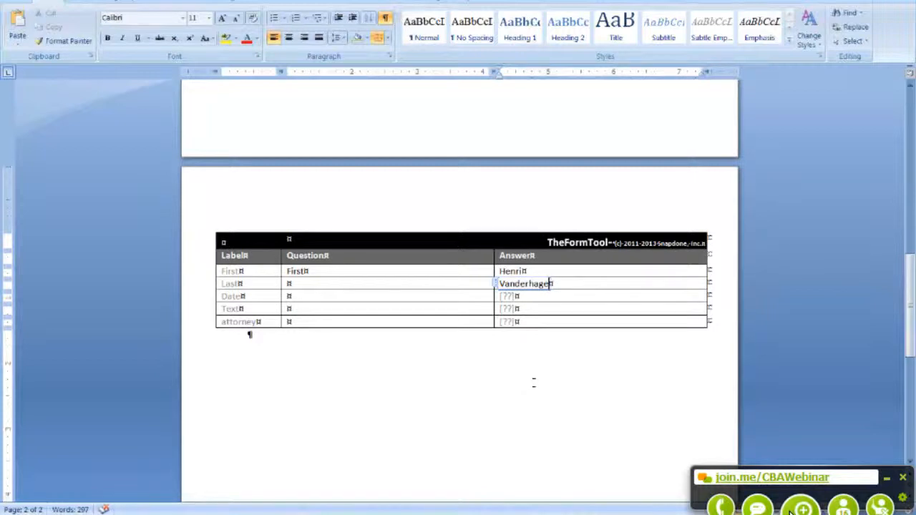
{"action": "key", "text": "Tab"}
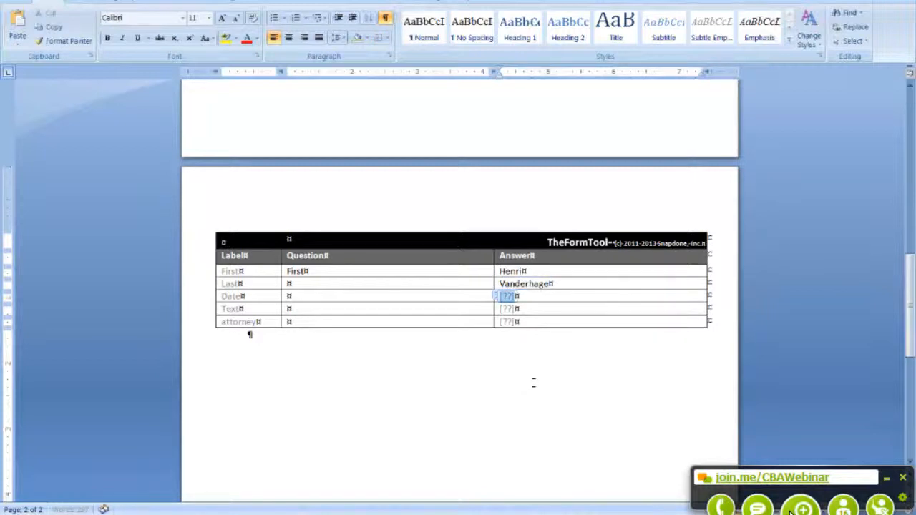
{"action": "type", "text": "9/"}
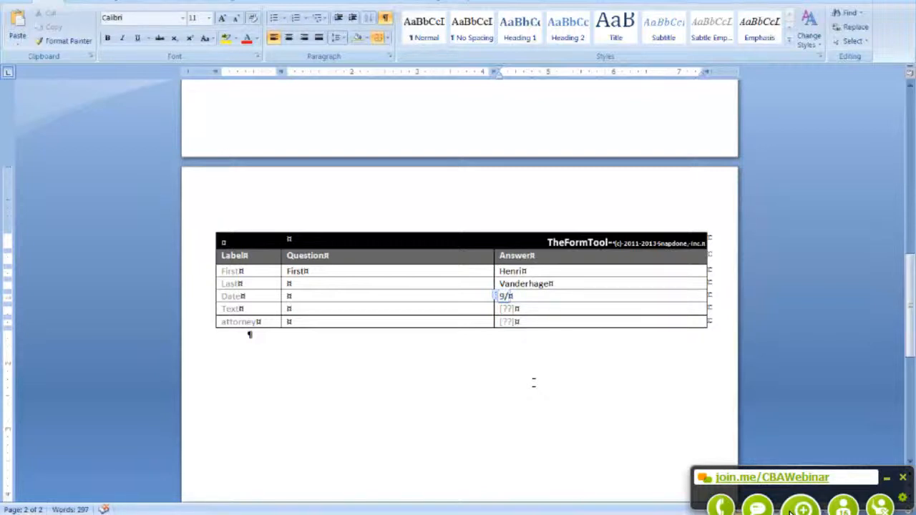
{"action": "type", "text": "24"}
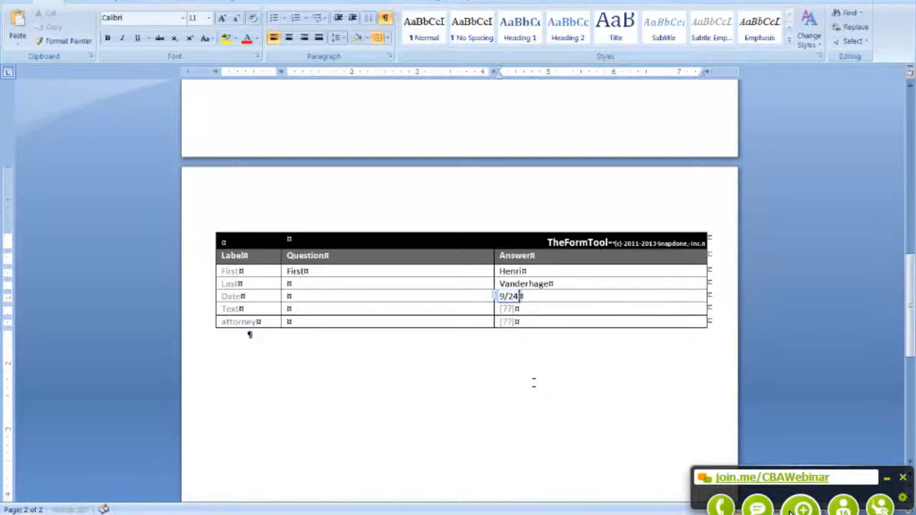
{"action": "type", "text": "/213"}
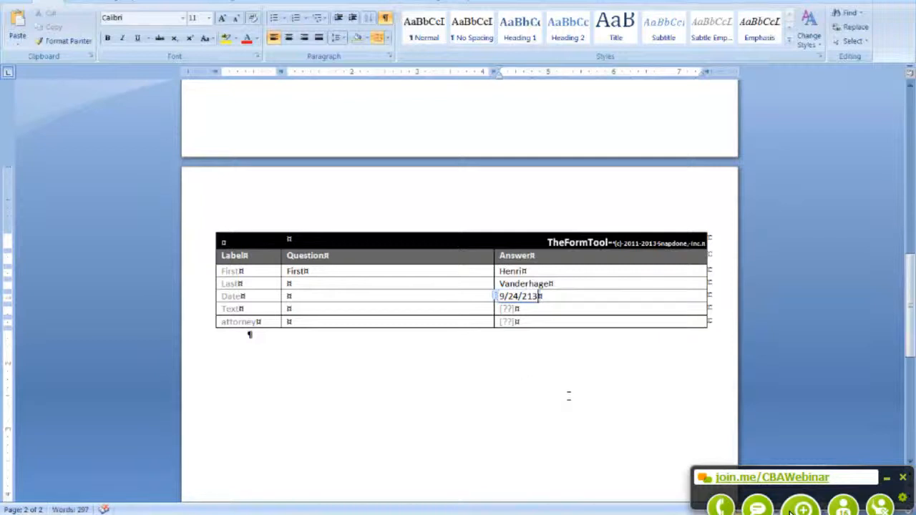
{"action": "key", "text": "BackSpace"}
{"action": "key", "text": "BackSpace"}
{"action": "key", "text": "BackSpace"}
{"action": "type", "text": "2013"}
Step: Fill the Text answer with 'I don't have anything to say.' and enter the attorney's name
{"action": "key", "text": "Down"}
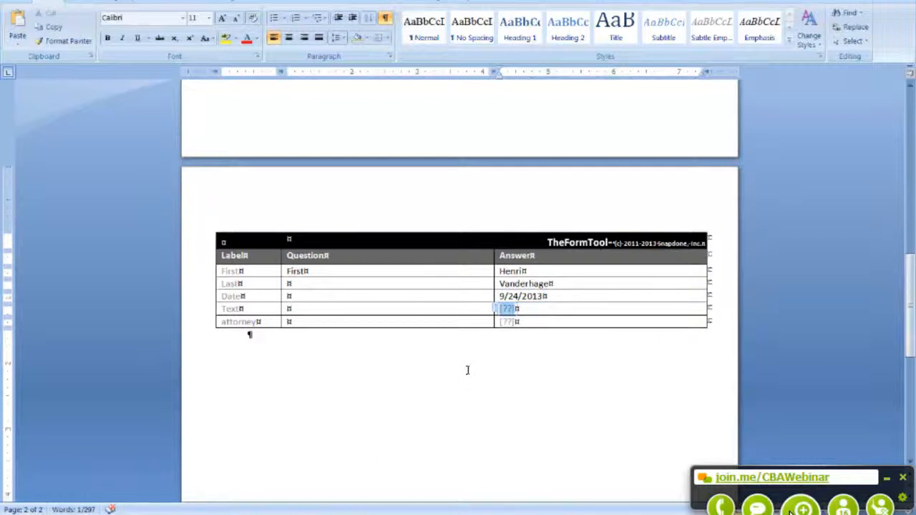
{"action": "type", "text": "I don't have a"}
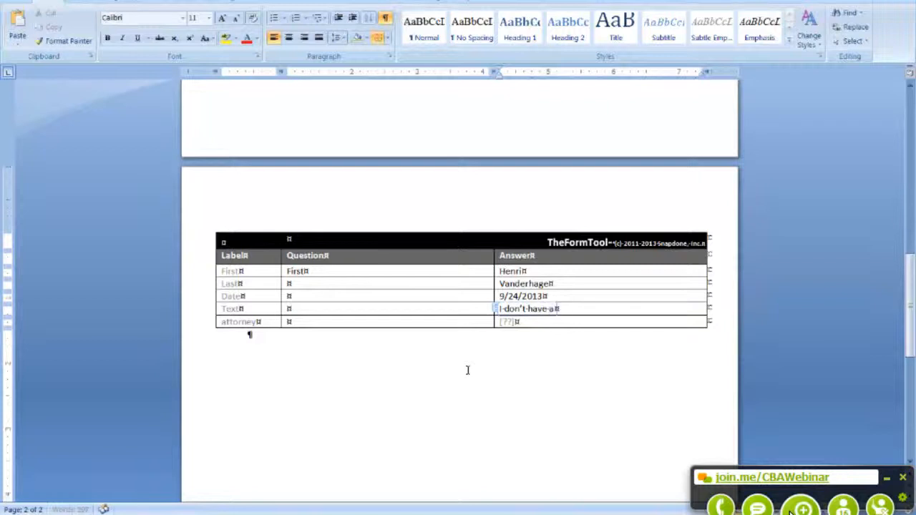
{"action": "type", "text": "nything to say."}
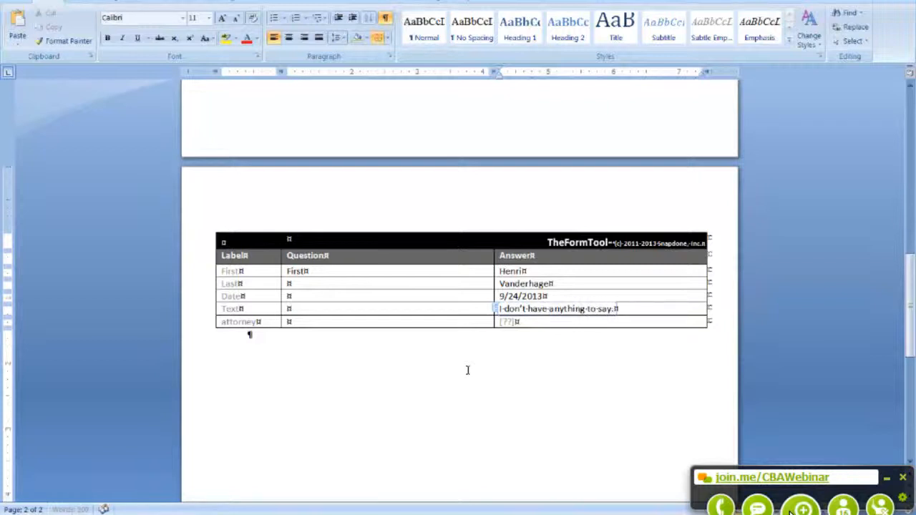
{"action": "left_click", "coordinate": [507, 323]}
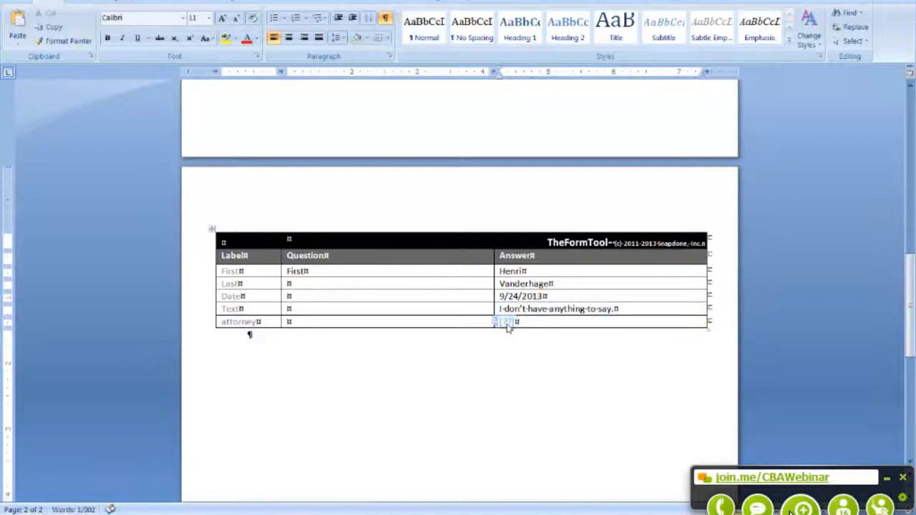
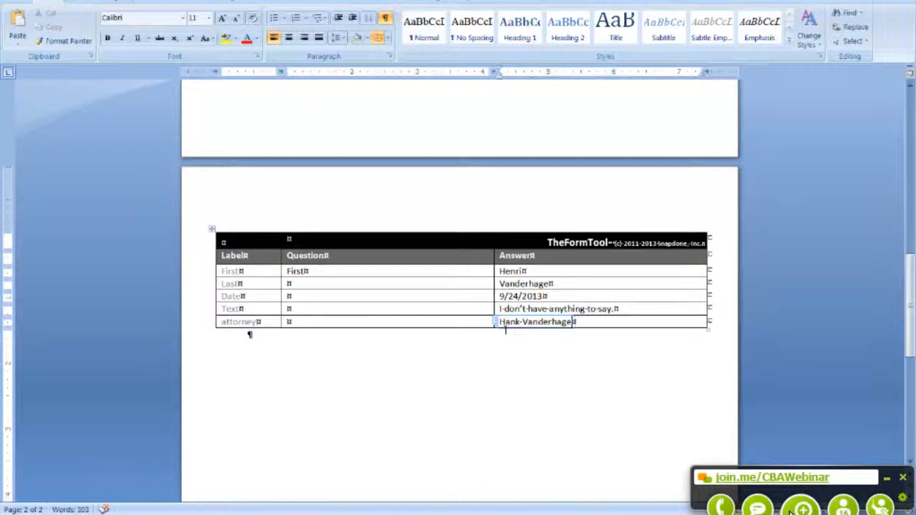
{"action": "scroll", "coordinate": [491, 348], "scroll_direction": "up", "scroll_amount": 3}
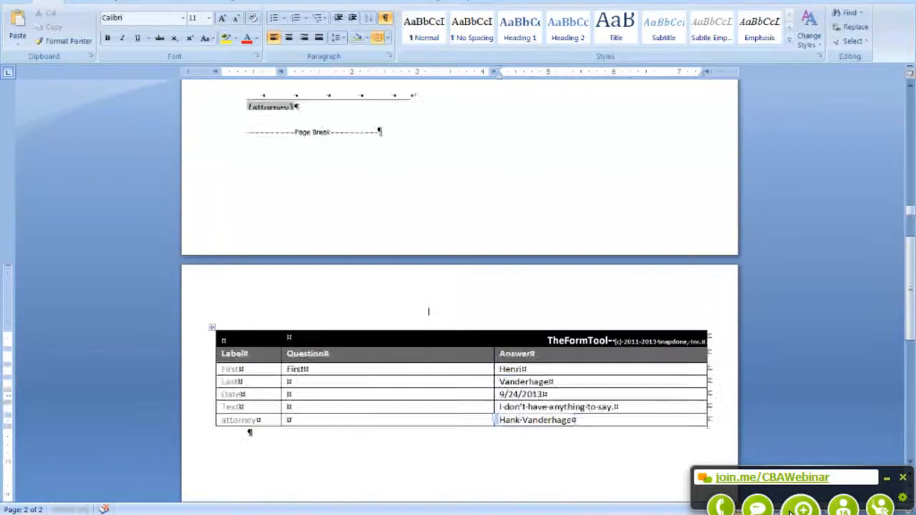
Step: Fill the letter with the entered answers using TheFormTool's Fill command
{"action": "scroll", "coordinate": [429, 311], "scroll_direction": "up", "scroll_amount": 6}
{"action": "left_click", "coordinate": [347, 2]}
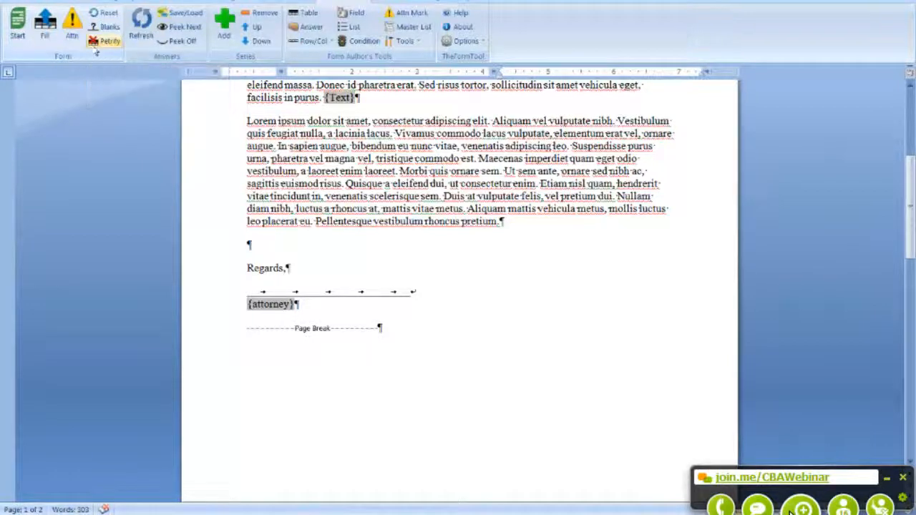
{"action": "left_click", "coordinate": [51, 34]}
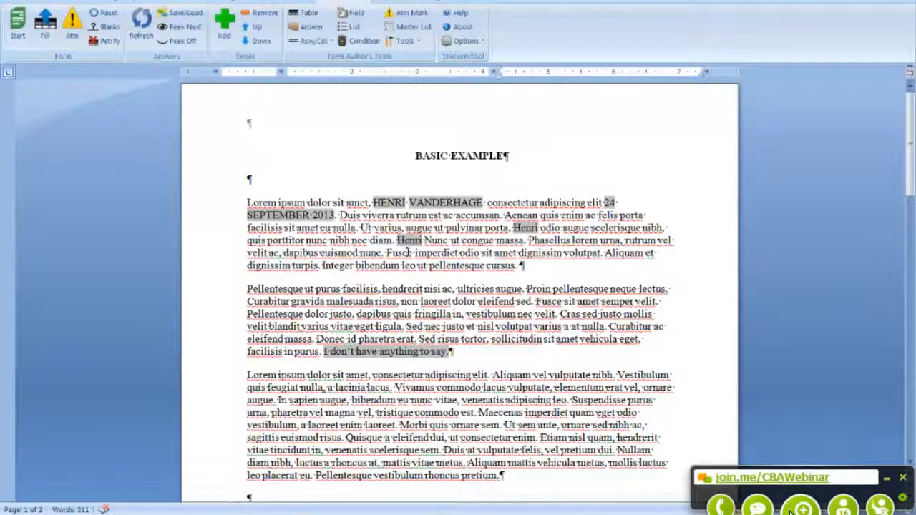
Step: Review the filled letter, including the uppercase name and 24 SEPTEMBER 2013, then return to the table
{"action": "left_click", "coordinate": [410, 239]}
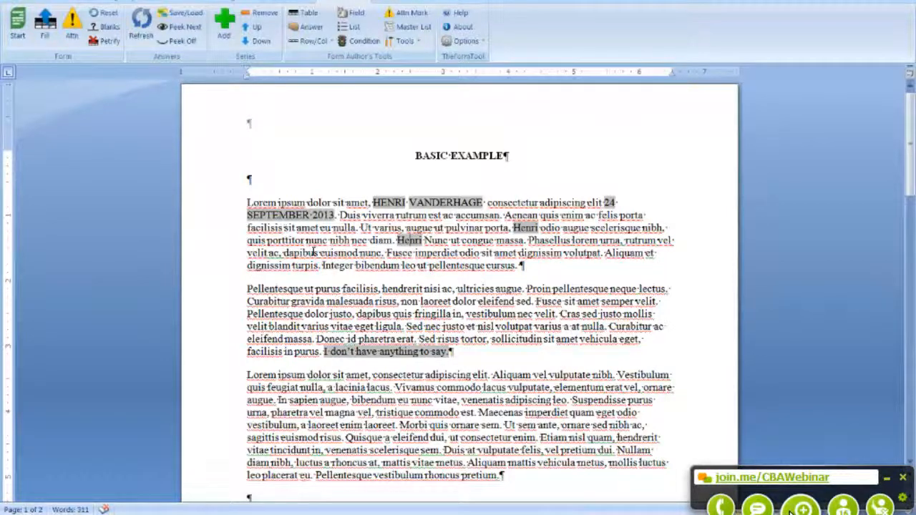
{"action": "scroll", "coordinate": [313, 252], "scroll_direction": "down", "scroll_amount": 10}
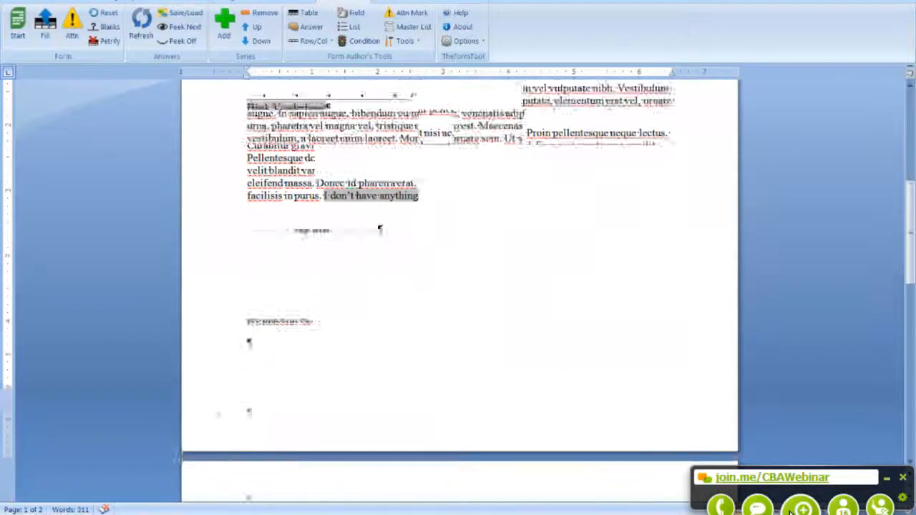
{"action": "scroll", "coordinate": [436, 336], "scroll_direction": "down", "scroll_amount": 9}
{"action": "scroll", "coordinate": [437, 337], "scroll_direction": "up", "scroll_amount": 11}
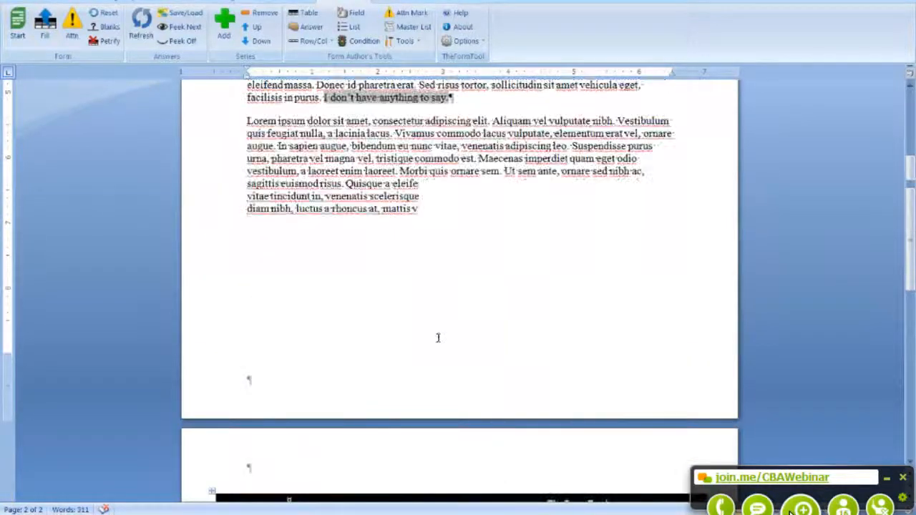
{"action": "scroll", "coordinate": [438, 338], "scroll_direction": "up", "scroll_amount": 5}
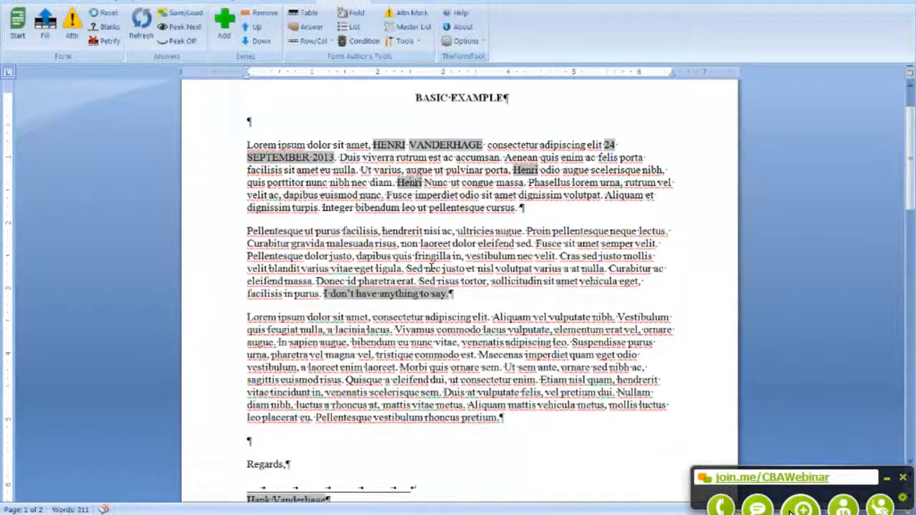
{"action": "scroll", "coordinate": [432, 265], "scroll_direction": "down", "scroll_amount": 4}
{"action": "scroll", "coordinate": [429, 266], "scroll_direction": "down", "scroll_amount": 2}
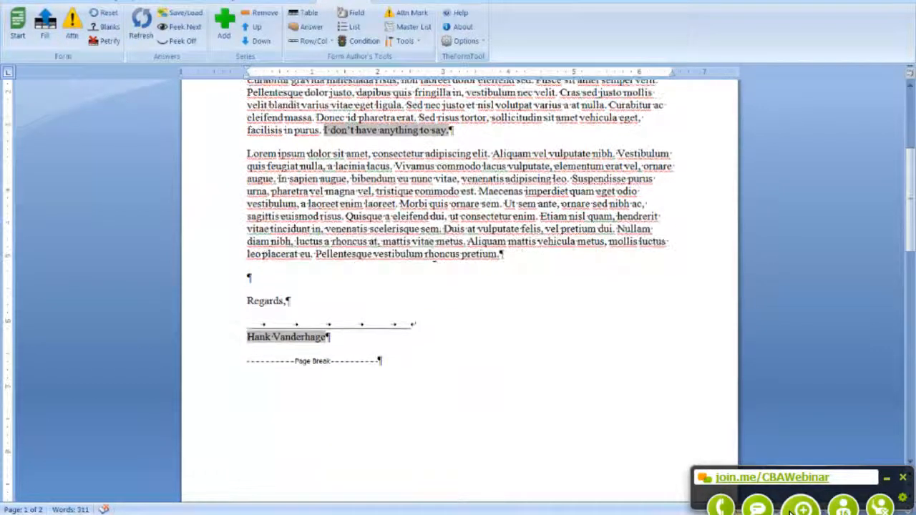
{"action": "scroll", "coordinate": [425, 286], "scroll_direction": "down", "scroll_amount": 5}
{"action": "scroll", "coordinate": [426, 287], "scroll_direction": "down", "scroll_amount": 9}
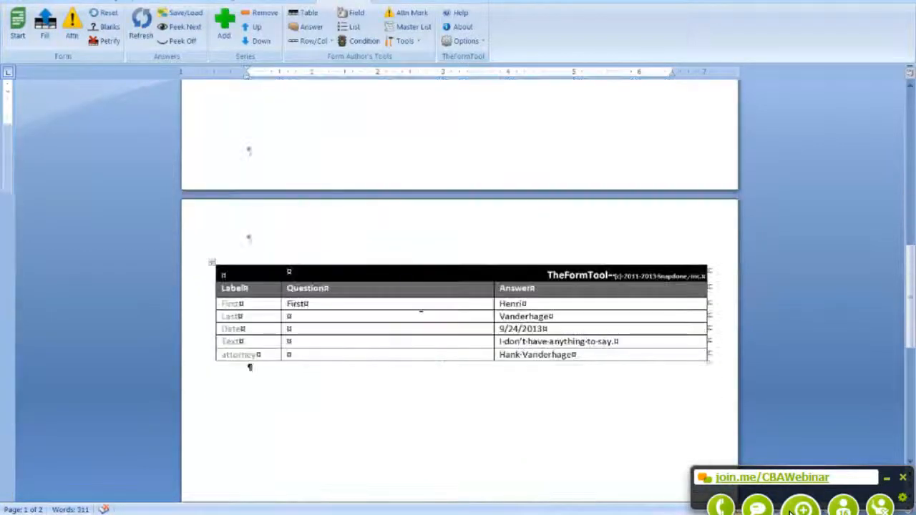
Step: Correct the Date answer to 9/23/2013 and refill so the letter shows 23 SEPTEMBER 2013
{"action": "left_click", "coordinate": [514, 329]}
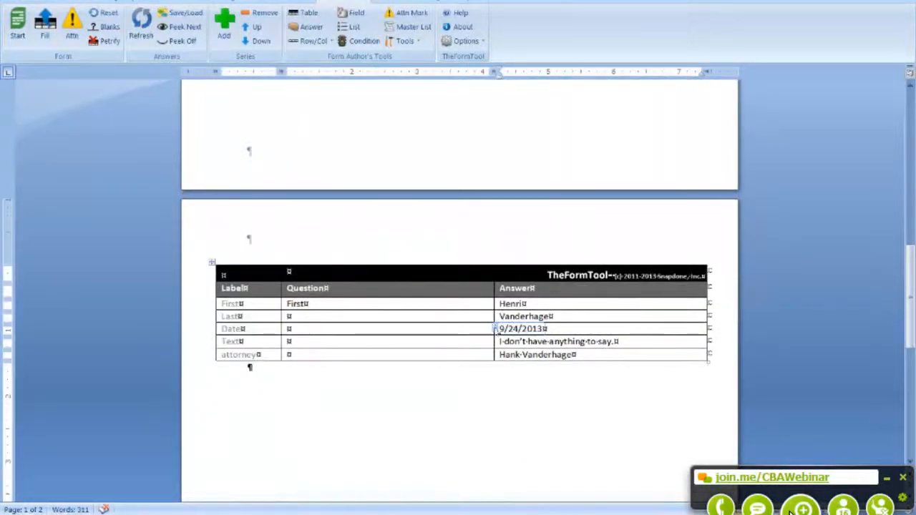
{"action": "key", "text": "Delete"}
{"action": "type", "text": "3"}
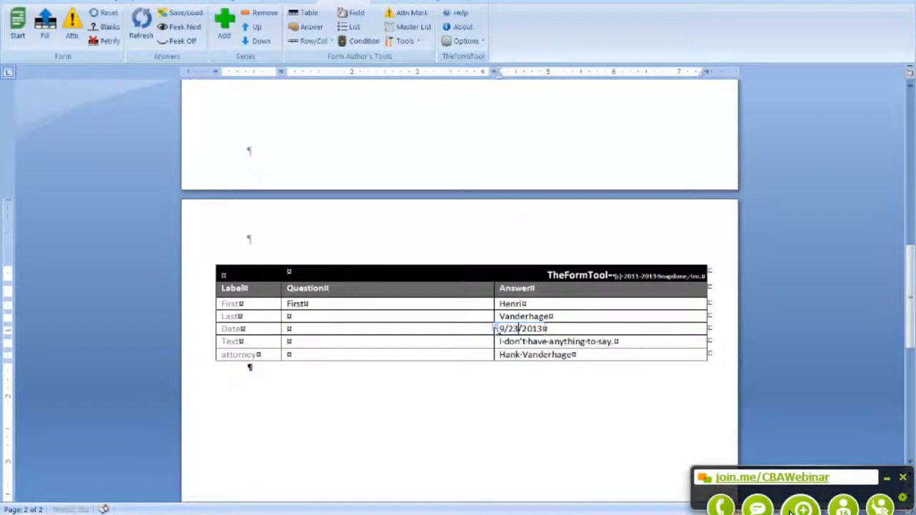
{"action": "left_click", "coordinate": [45, 28]}
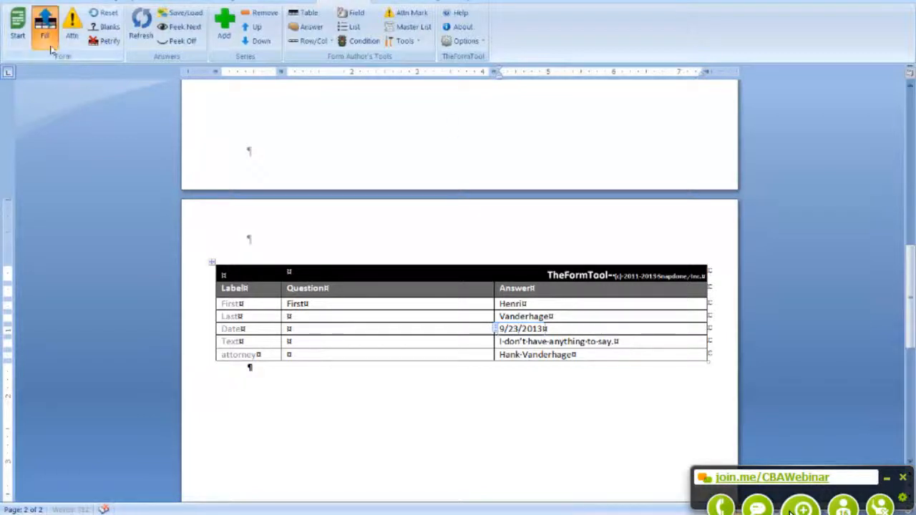
{"action": "scroll", "coordinate": [365, 313], "scroll_direction": "up", "scroll_amount": 9}
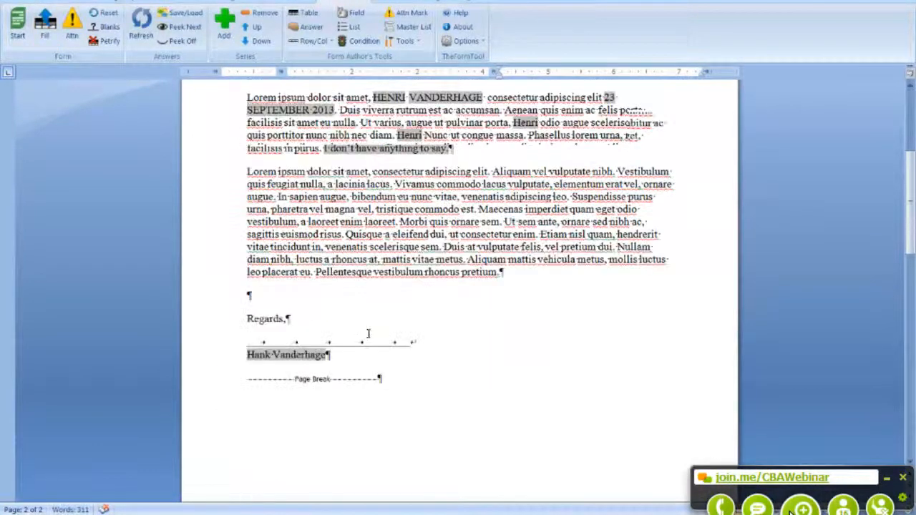
{"action": "scroll", "coordinate": [341, 337], "scroll_direction": "down", "scroll_amount": 7}
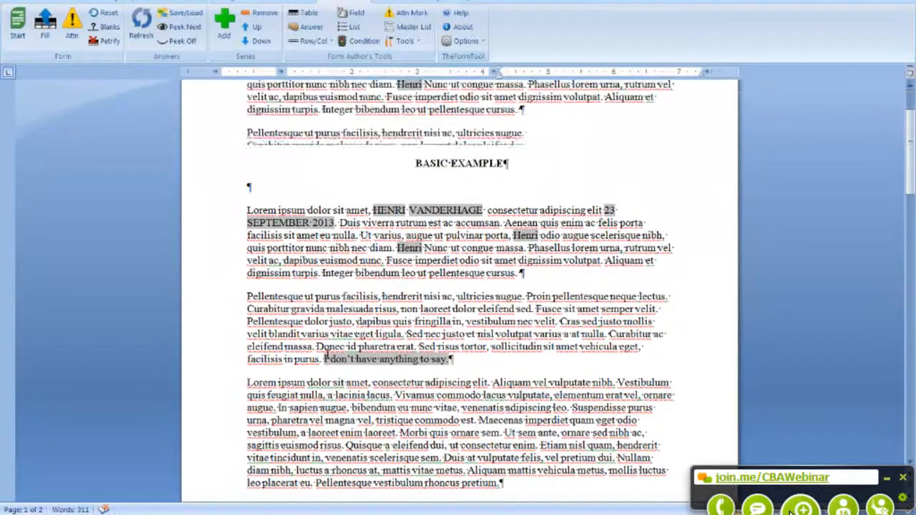
{"action": "scroll", "coordinate": [321, 345], "scroll_direction": "up", "scroll_amount": 6}
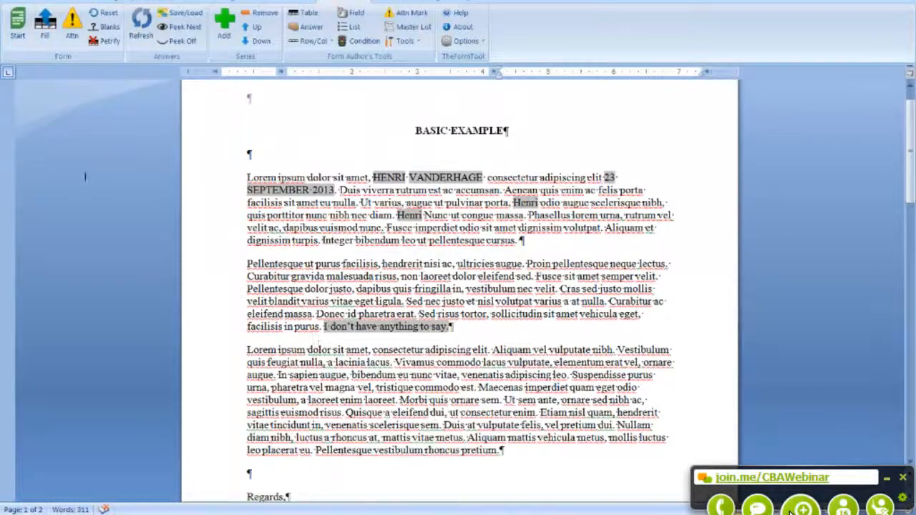
Step: Petrify the letter, converting all fields to plain text and removing the answer table
{"action": "left_click", "coordinate": [101, 42]}
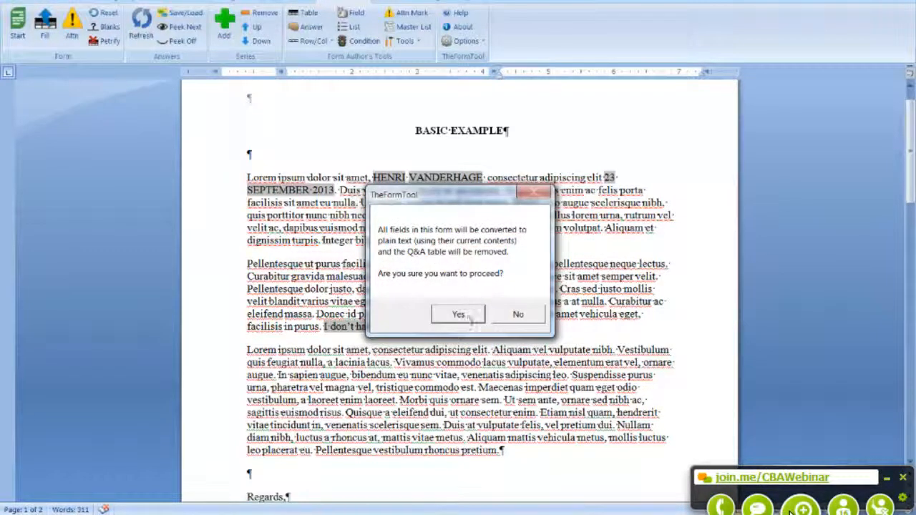
{"action": "left_click", "coordinate": [458, 314]}
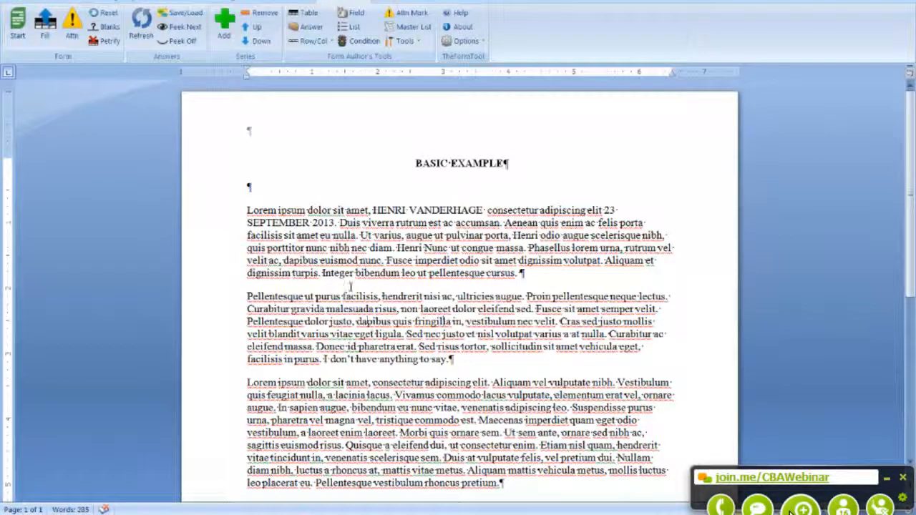
{"action": "double_click", "coordinate": [348, 247]}
{"action": "scroll", "coordinate": [320, 373], "scroll_direction": "down", "scroll_amount": 2}
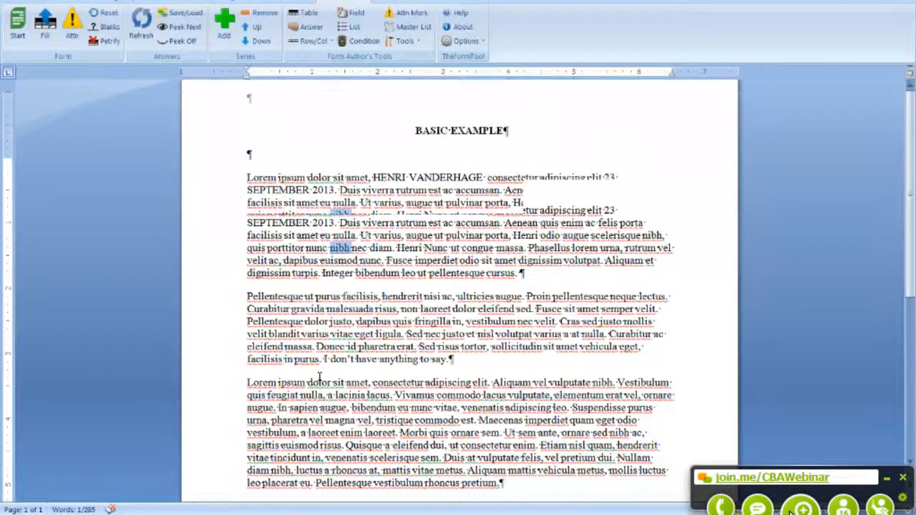
{"action": "scroll", "coordinate": [458, 286], "scroll_direction": "up", "scroll_amount": 2}
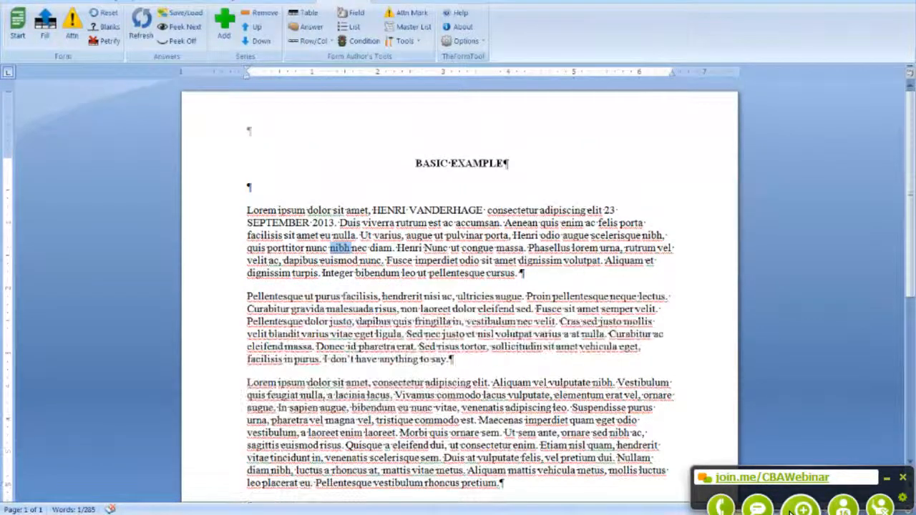
{"action": "left_click", "coordinate": [302, 247]}
{"action": "left_click_drag", "start_coordinate": [373, 210], "coordinate": [487, 211]}
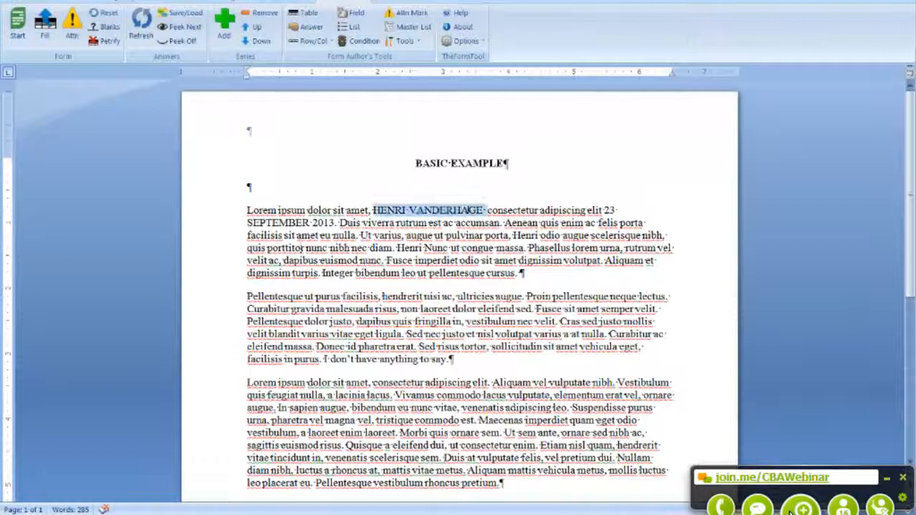
{"action": "left_click_drag", "start_coordinate": [605, 209], "coordinate": [342, 222]}
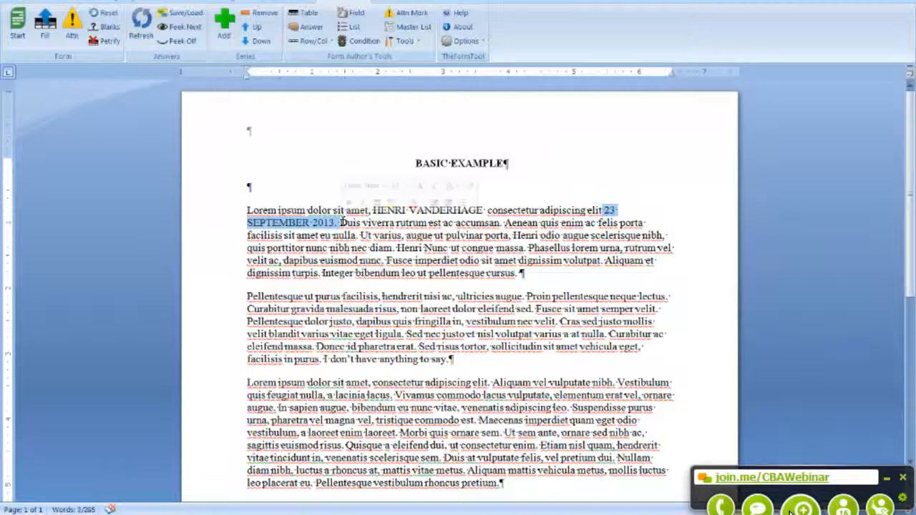
{"action": "scroll", "coordinate": [357, 400], "scroll_direction": "down", "scroll_amount": 2}
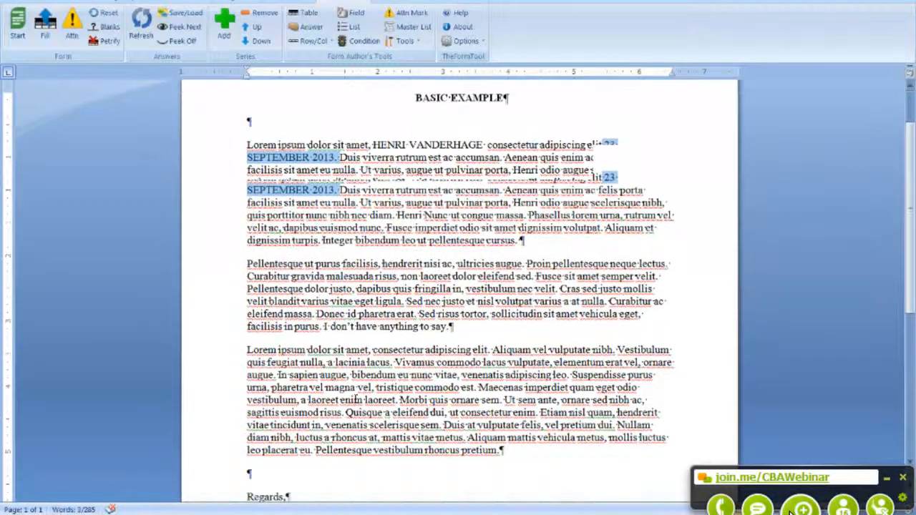
{"action": "scroll", "coordinate": [350, 400], "scroll_direction": "down", "scroll_amount": 2}
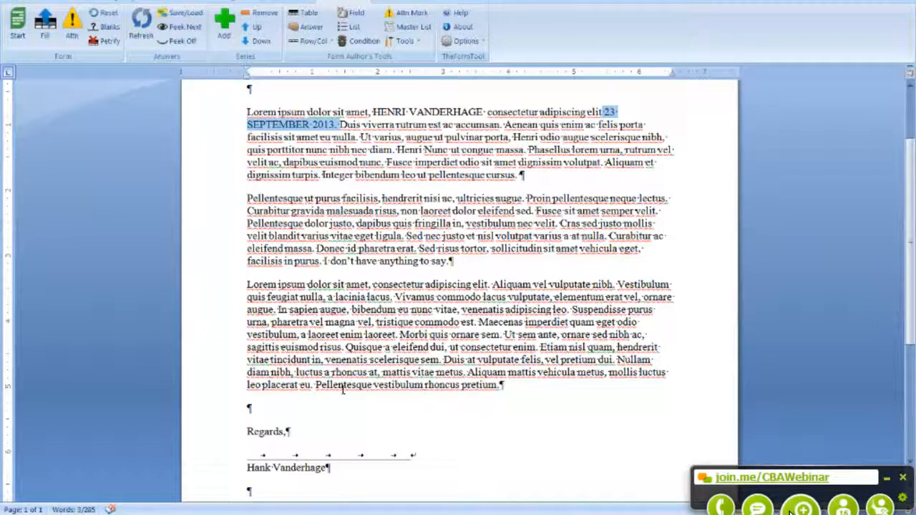
{"action": "scroll", "coordinate": [342, 390], "scroll_direction": "up", "scroll_amount": 3}
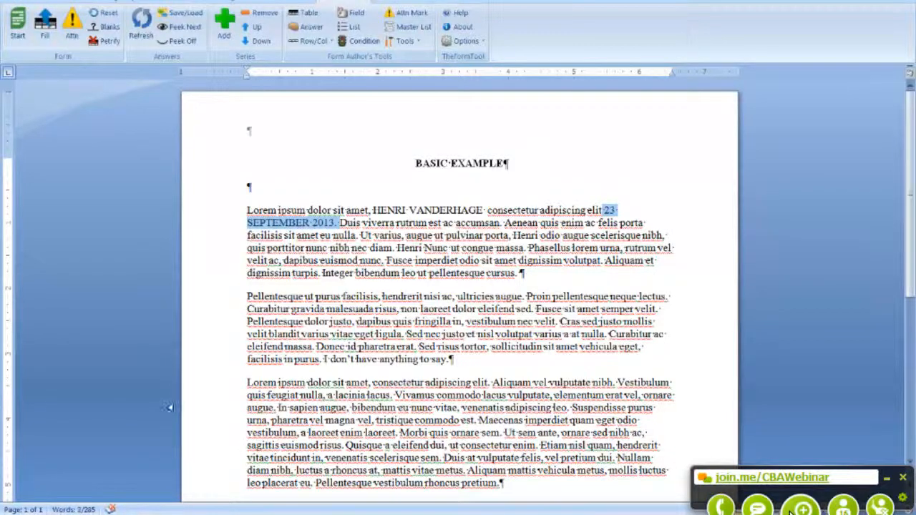
{"action": "scroll", "coordinate": [299, 361], "scroll_direction": "down", "scroll_amount": 2}
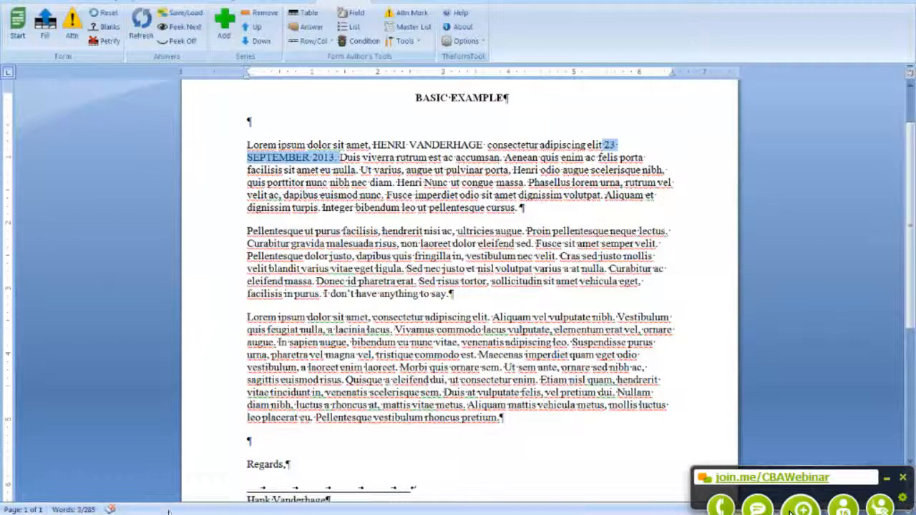
Step: Open the 01 BASIC EXAMPLE.dotx template from the example files folder in Explorer
{"action": "left_click", "coordinate": [107, 513]}
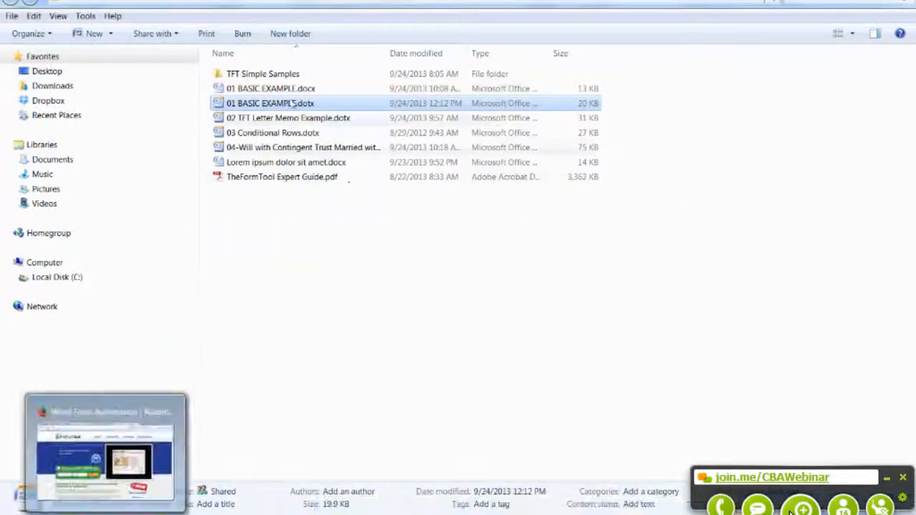
{"action": "right_click", "coordinate": [263, 106]}
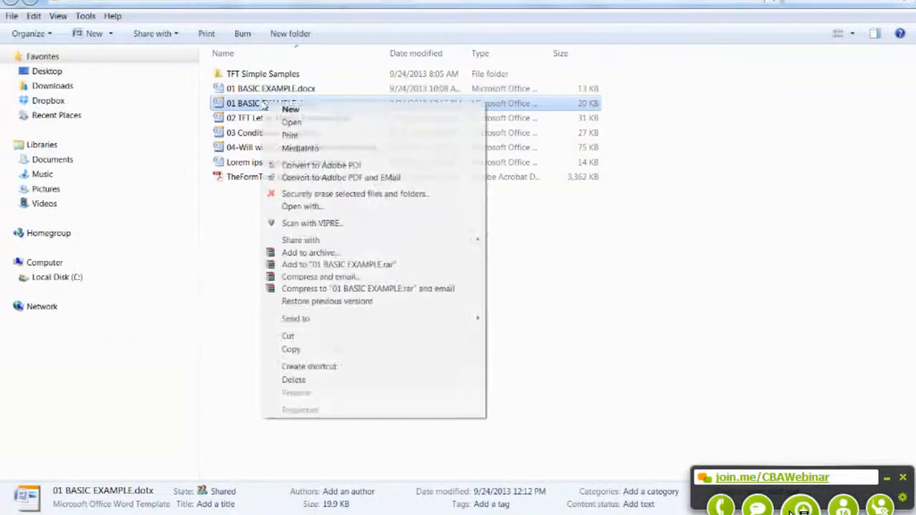
{"action": "left_click", "coordinate": [286, 123]}
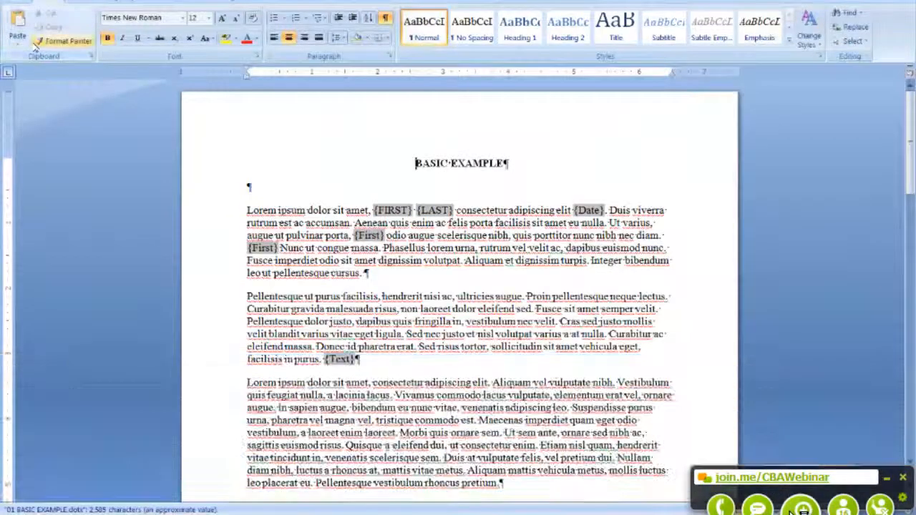
Step: Set the document's Title property to 'Basic Example' in the document properties panel
{"action": "left_click", "coordinate": [24, 5]}
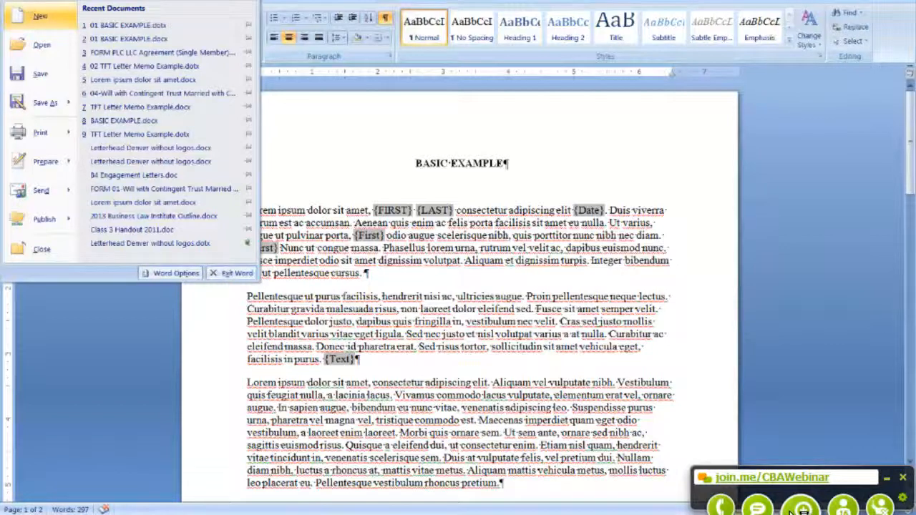
{"action": "left_click", "coordinate": [27, 9]}
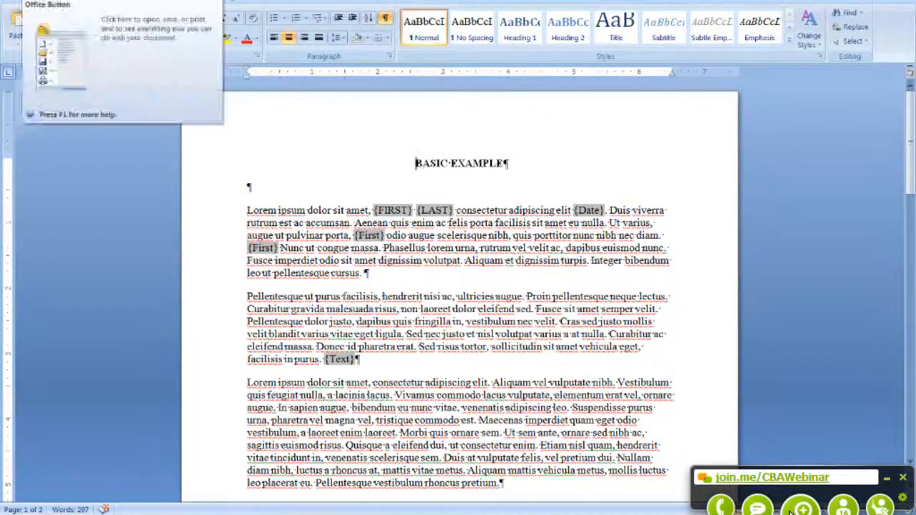
{"action": "left_click", "coordinate": [18, 18]}
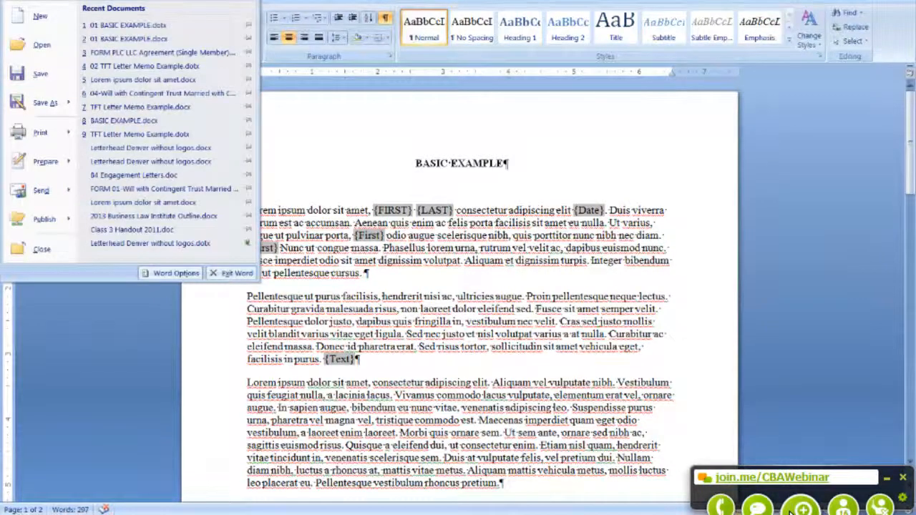
{"action": "mouse_move", "coordinate": [31, 170]}
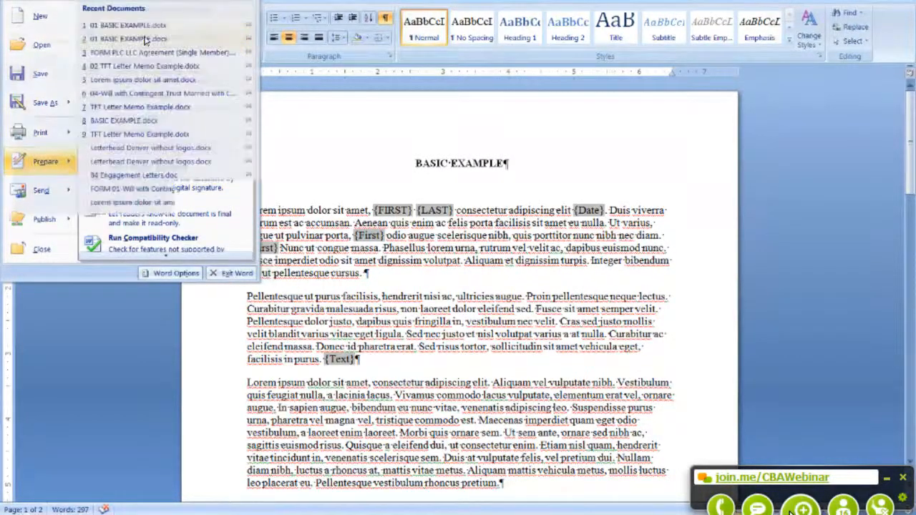
{"action": "left_click", "coordinate": [145, 38]}
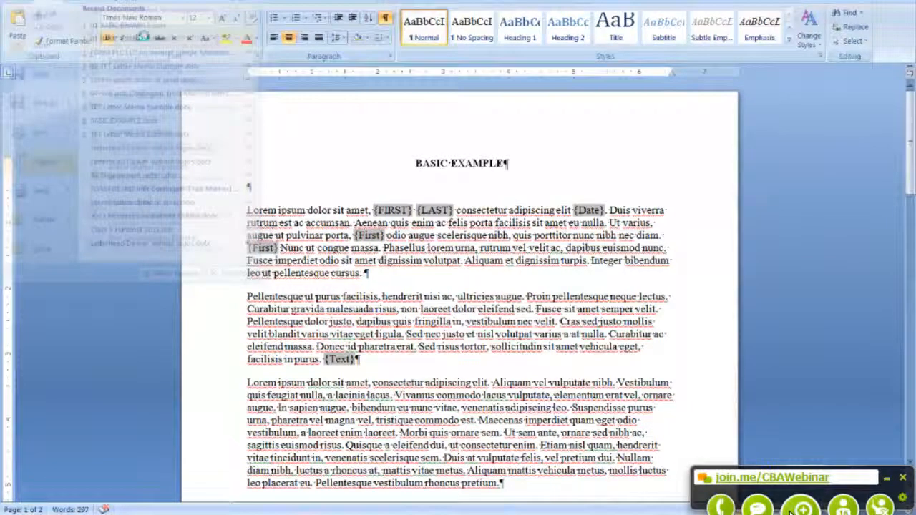
{"action": "left_click", "coordinate": [171, 101]}
{"action": "type", "text": "B"}
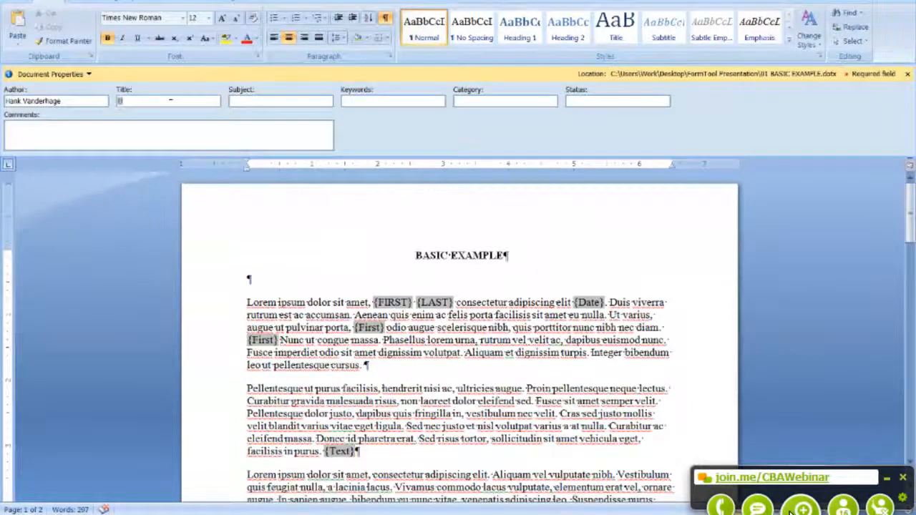
{"action": "type", "text": "Asic"}
{"action": "key", "text": "BackSpace"}
{"action": "key", "text": "BackSpace"}
{"action": "key", "text": "BackSpace"}
{"action": "key", "text": "BackSpace"}
{"action": "type", "text": "asi"}
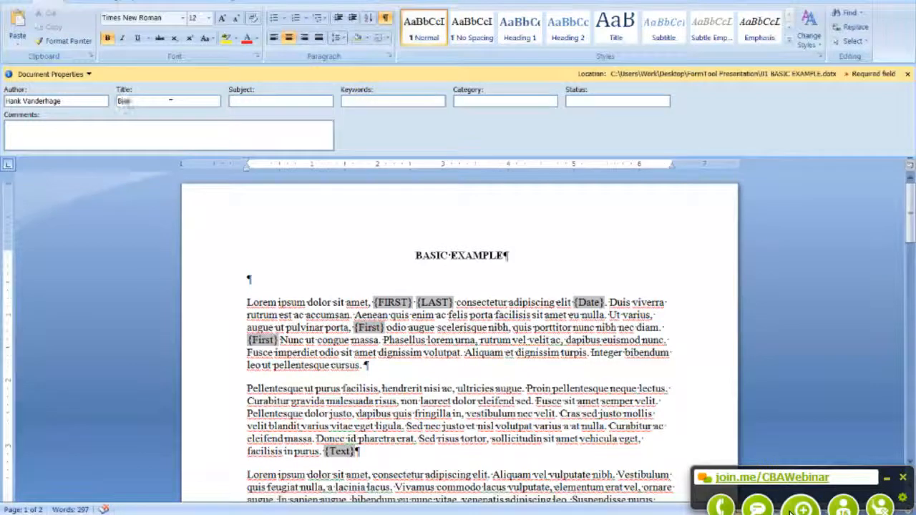
{"action": "type", "text": "c Example"}
{"action": "left_click", "coordinate": [908, 74]}
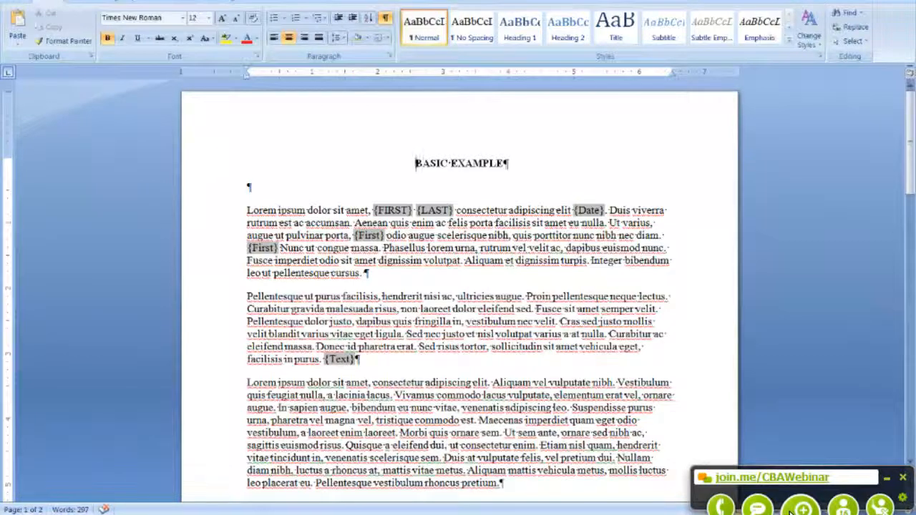
Step: Reopen 01 BASIC EXAMPLE.dotx from Explorer and bring up Word's Save As options
{"action": "key", "text": "alt+Tab"}
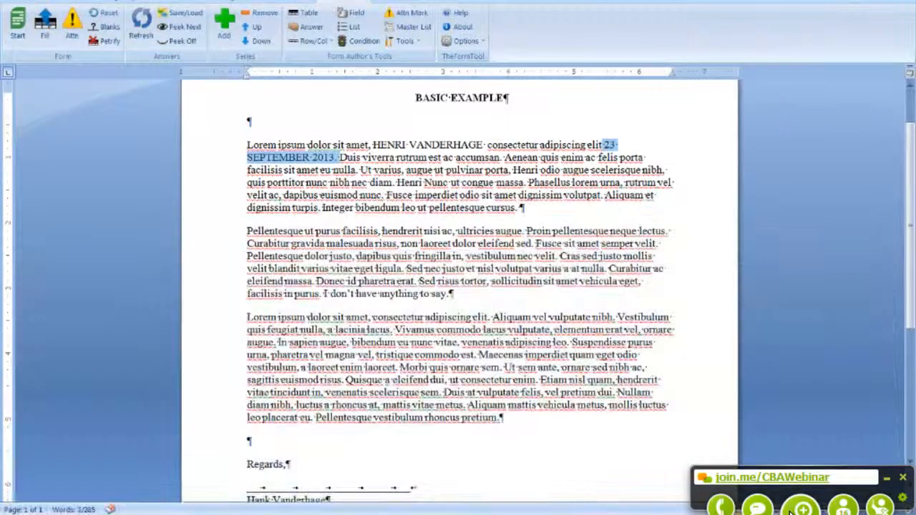
{"action": "key", "text": "alt+Tab"}
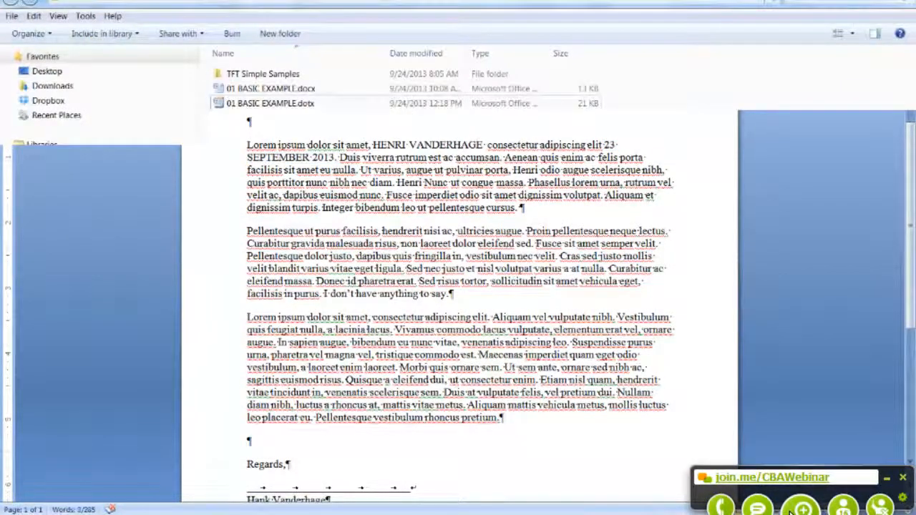
{"action": "double_click", "coordinate": [299, 105]}
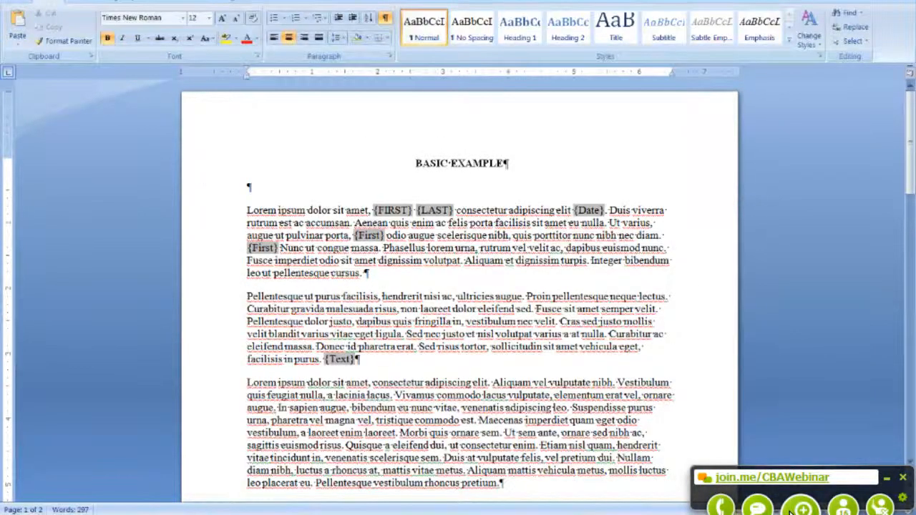
{"action": "left_click", "coordinate": [14, 1]}
{"action": "mouse_move", "coordinate": [38, 109]}
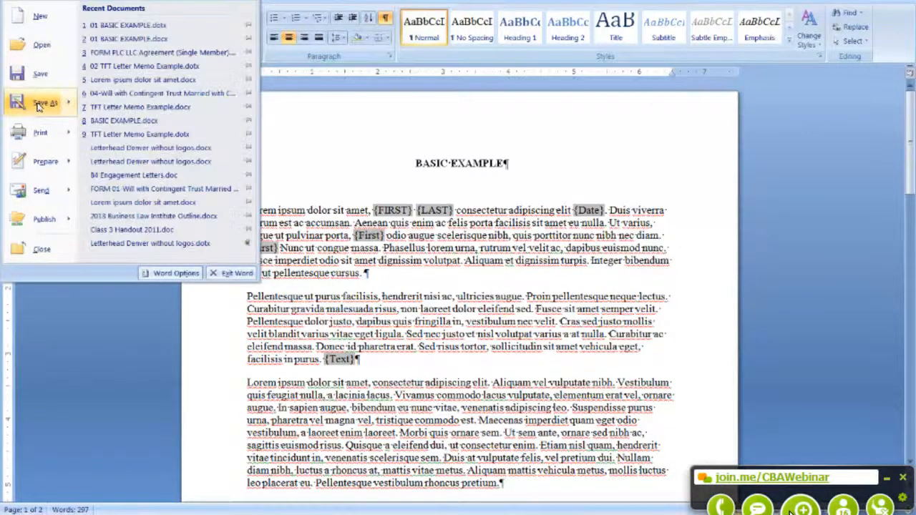
Step: Save a copy in Documents as '2013 9.24 BASIC EXAMPLE.docx'
{"action": "left_click", "coordinate": [38, 104]}
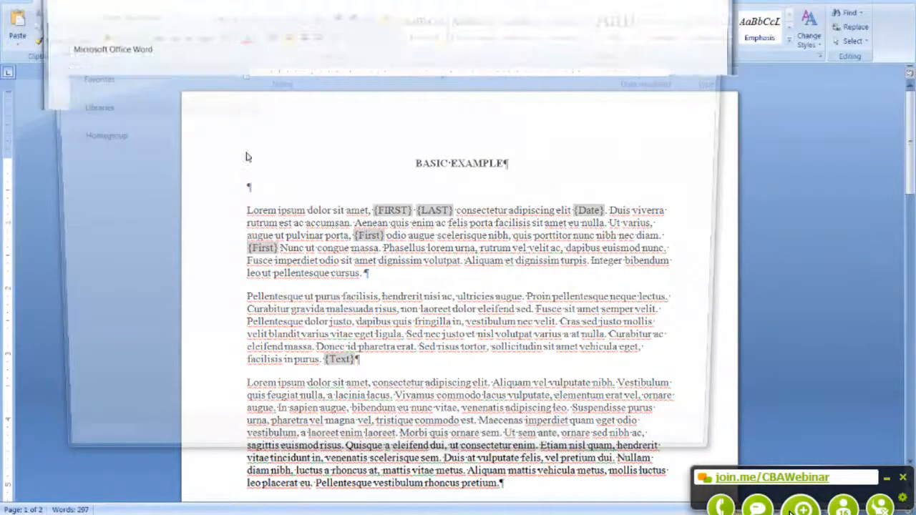
{"action": "left_click", "coordinate": [144, 363]}
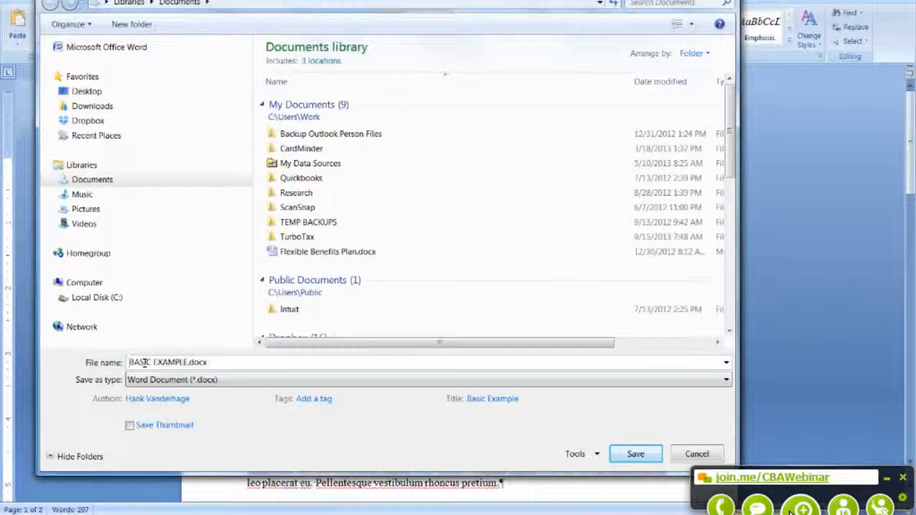
{"action": "type", "text": "2013 "}
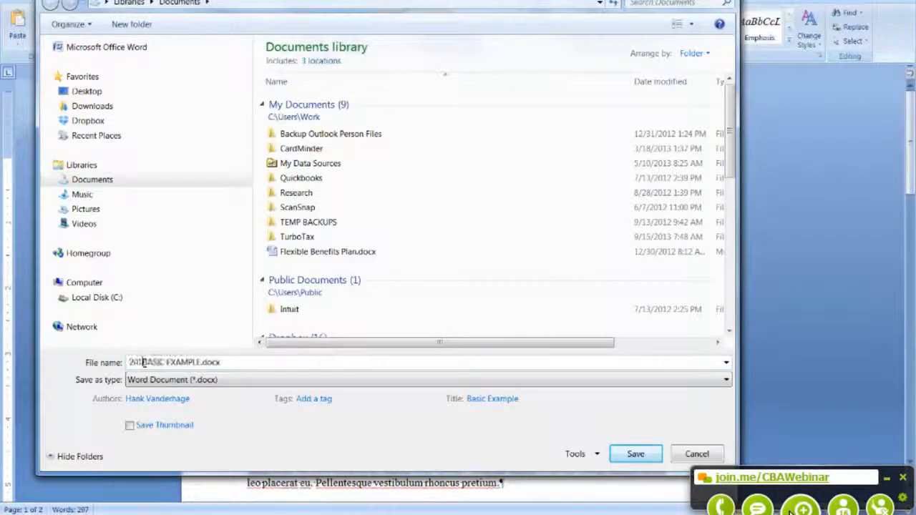
{"action": "type", "text": "9.24"}
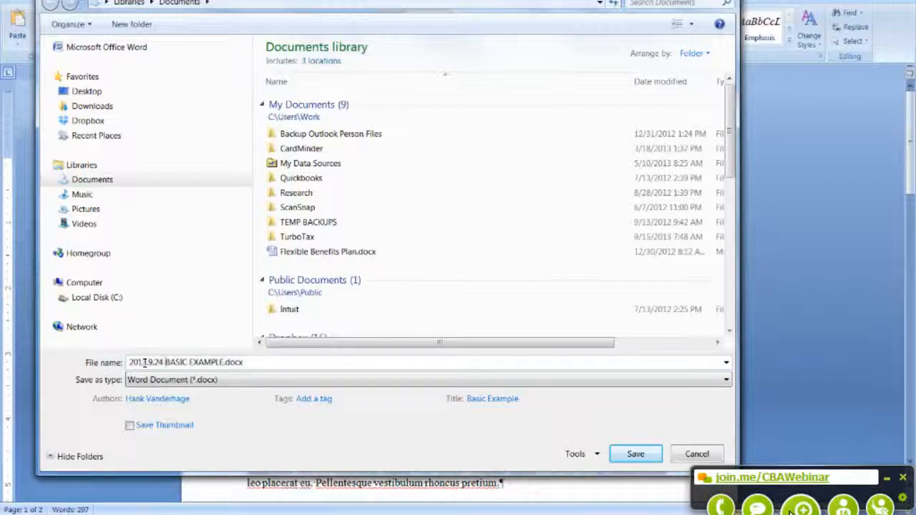
{"action": "key", "text": "Return"}
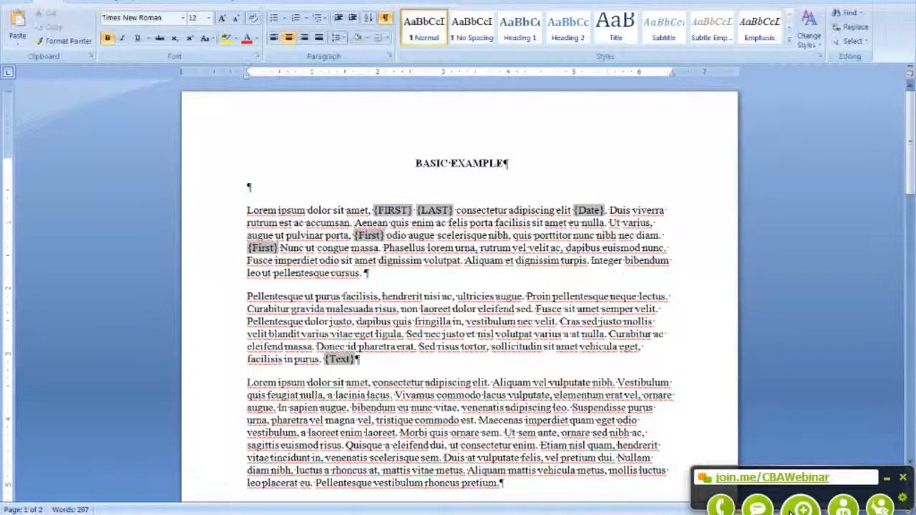
Step: Open the 02 TFT Letter Memo Example.dotx template from the sample templates folder in Word
{"action": "left_click", "coordinate": [378, 366]}
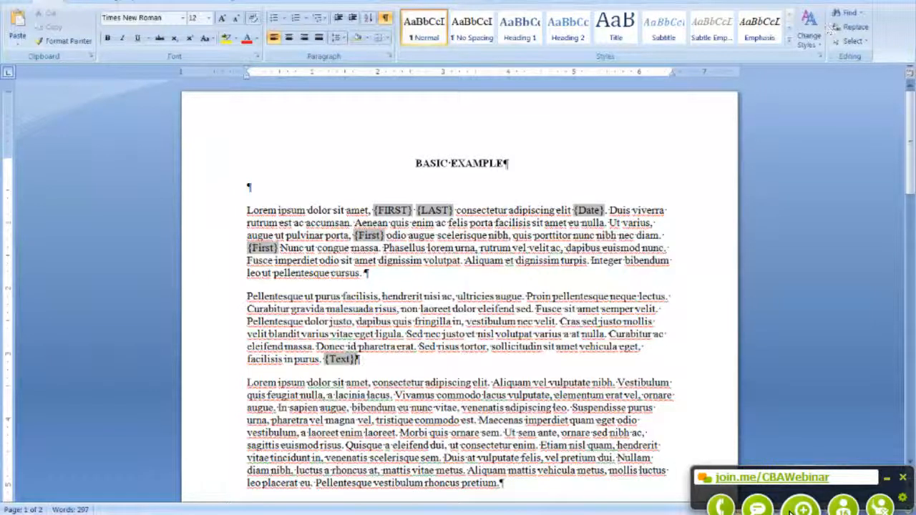
{"action": "key", "text": "alt+Tab"}
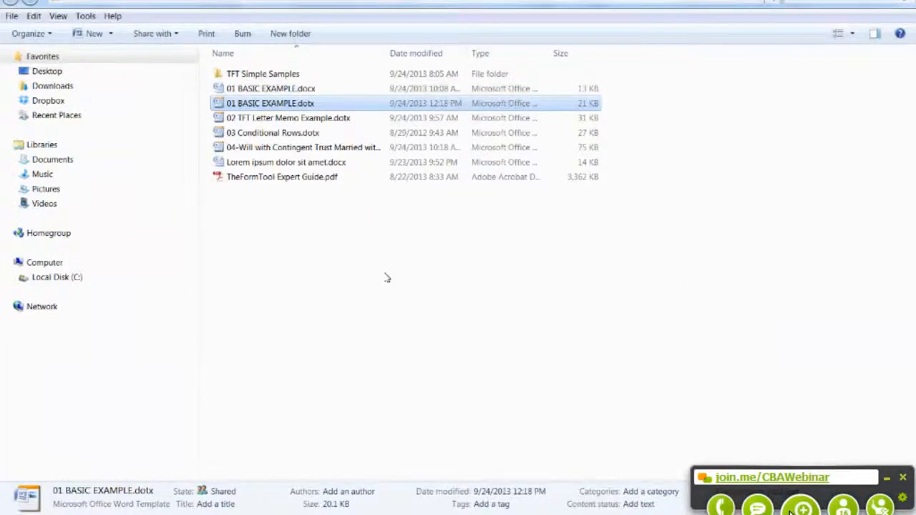
{"action": "double_click", "coordinate": [257, 119]}
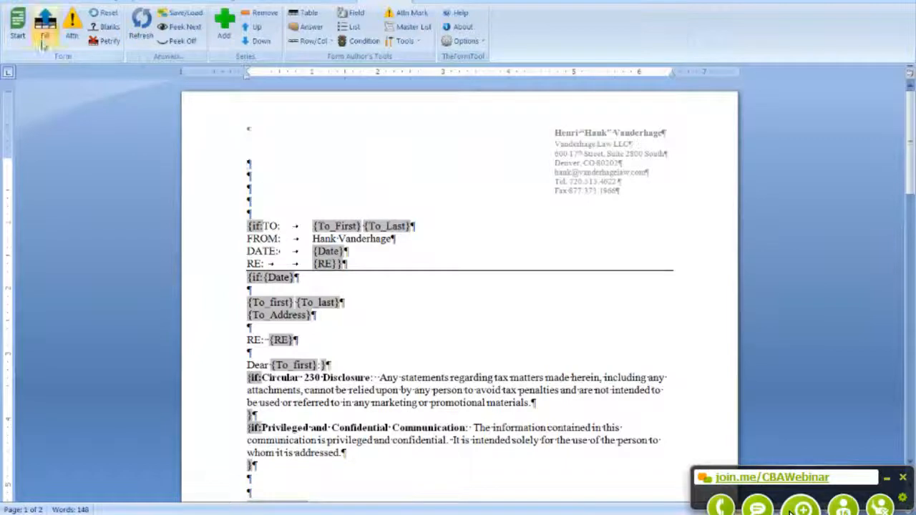
Step: Start TheFormTool's question table and set the document type to Memo
{"action": "left_click", "coordinate": [18, 28]}
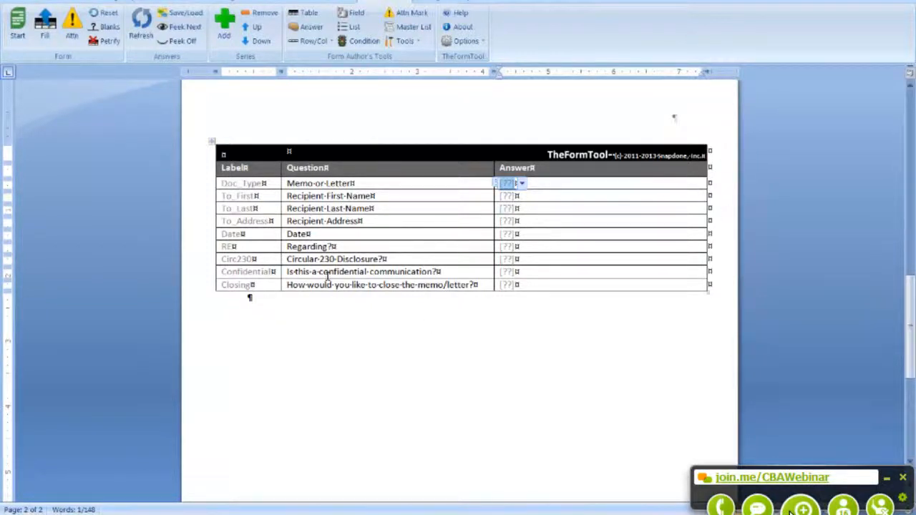
{"action": "mouse_move", "coordinate": [910, 375]}
{"action": "left_mouse_down"}
{"action": "mouse_move", "coordinate": [912, 214]}
{"action": "mouse_move", "coordinate": [914, 387]}
{"action": "mouse_move", "coordinate": [914, 358]}
{"action": "left_mouse_up"}
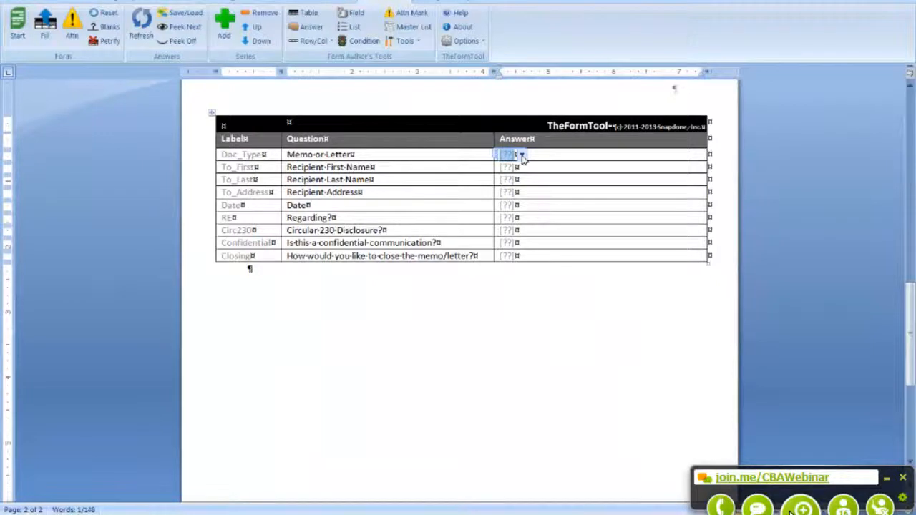
{"action": "left_click", "coordinate": [521, 155]}
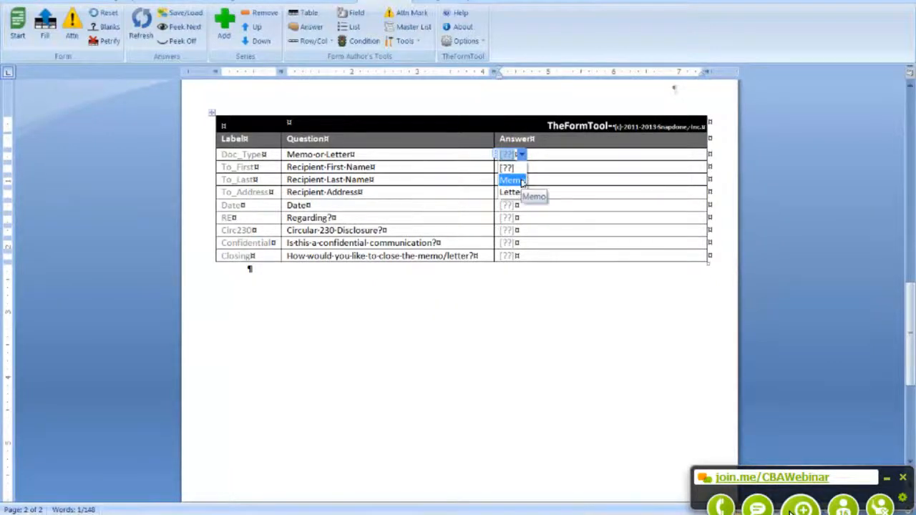
{"action": "left_click", "coordinate": [521, 181]}
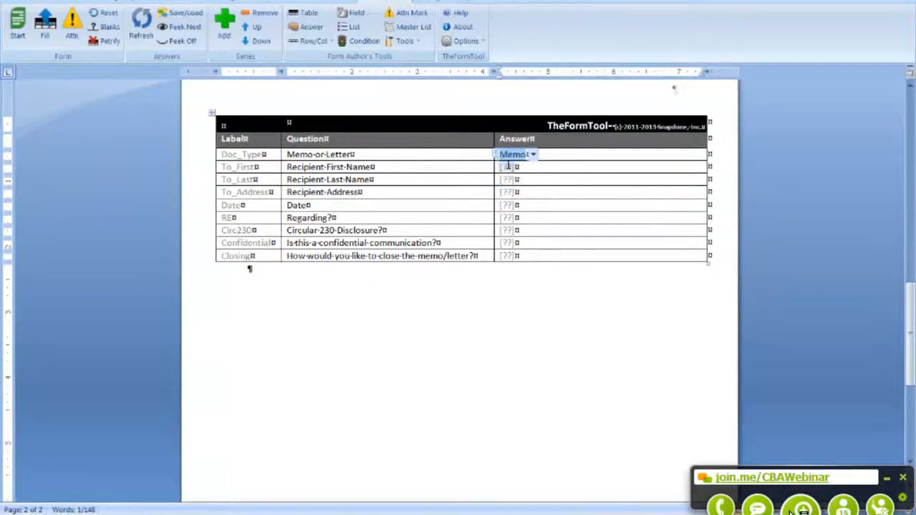
Step: Enter the recipient's first name, last name and two-line street address
{"action": "left_click", "coordinate": [508, 166]}
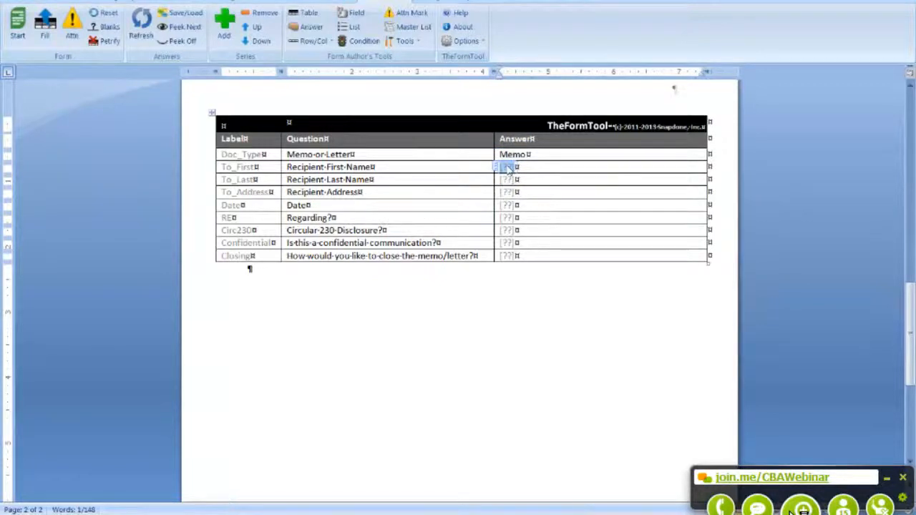
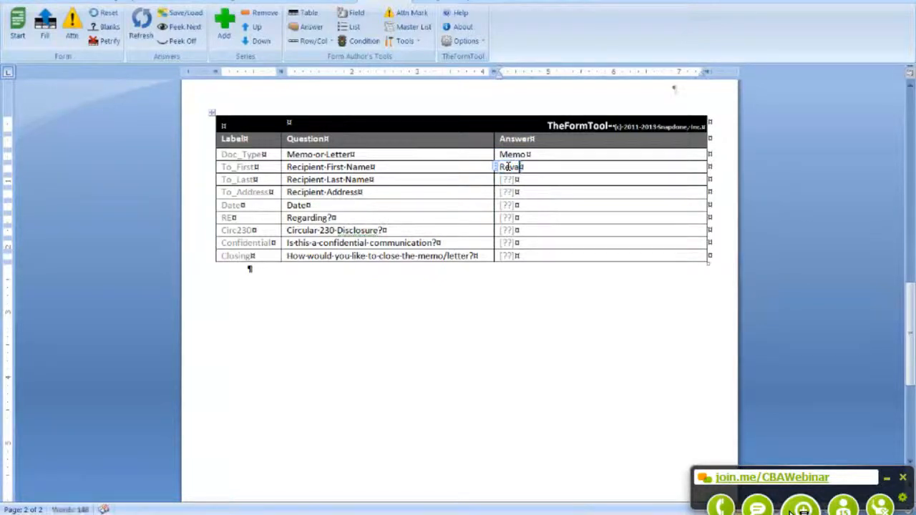
{"action": "key", "text": "Tab"}
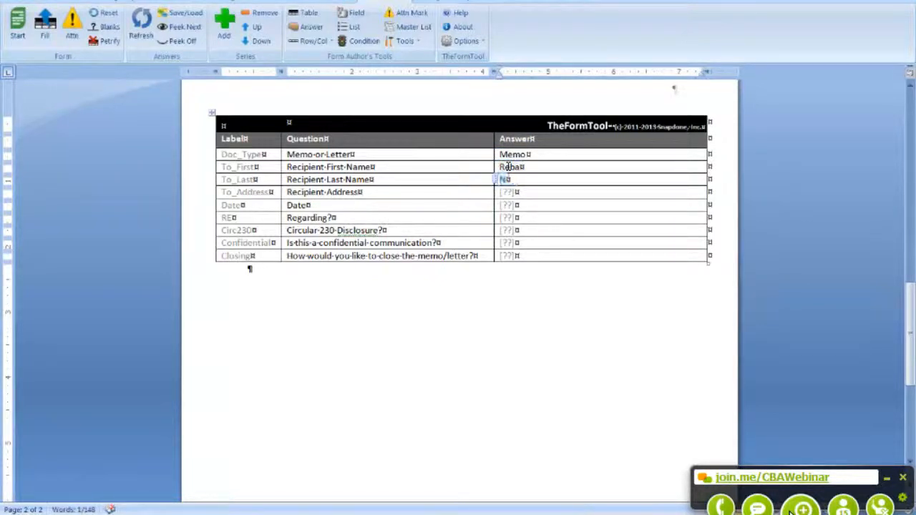
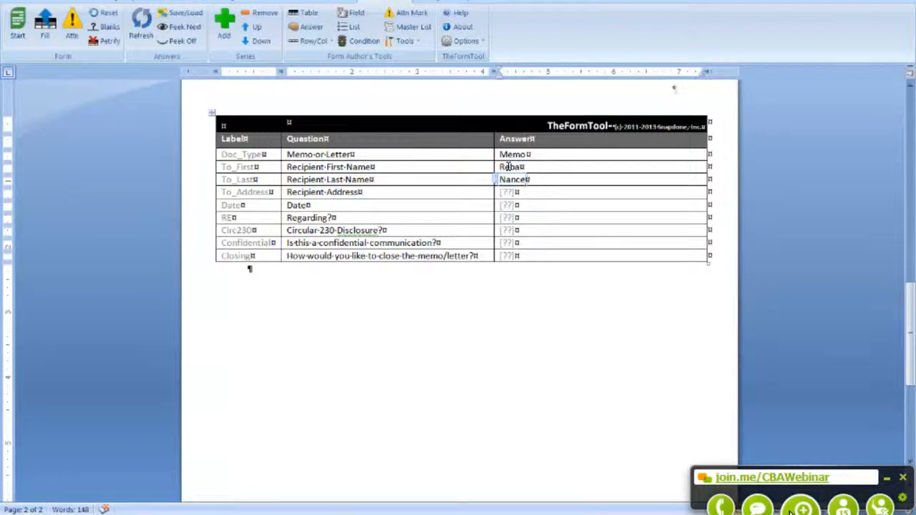
{"action": "key", "text": "Tab"}
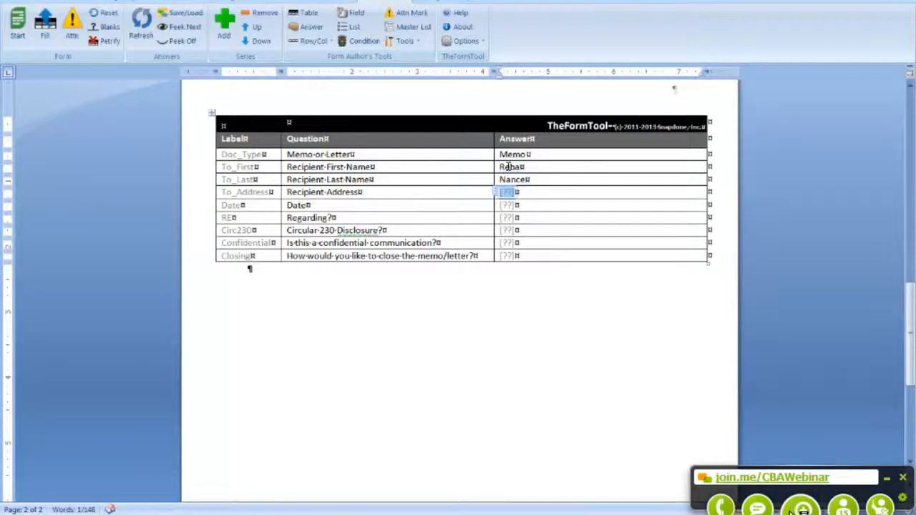
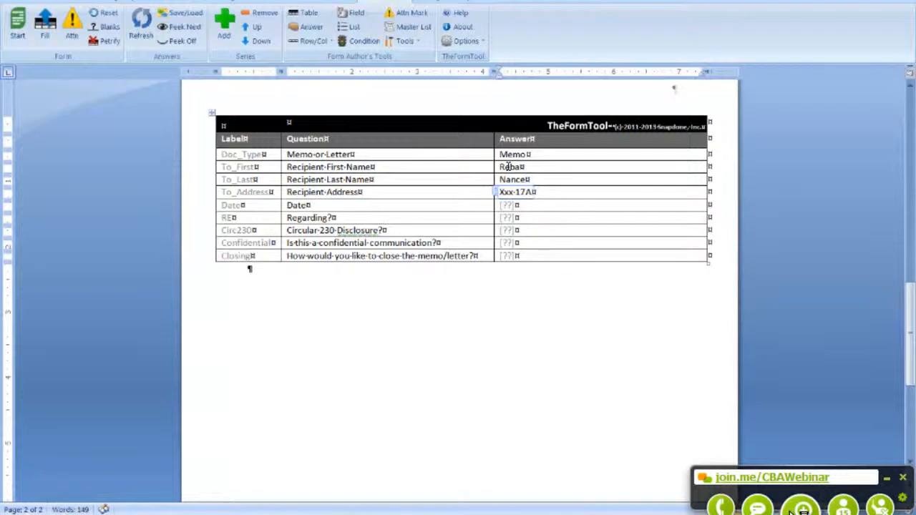
{"action": "key", "text": "shift+Return"}
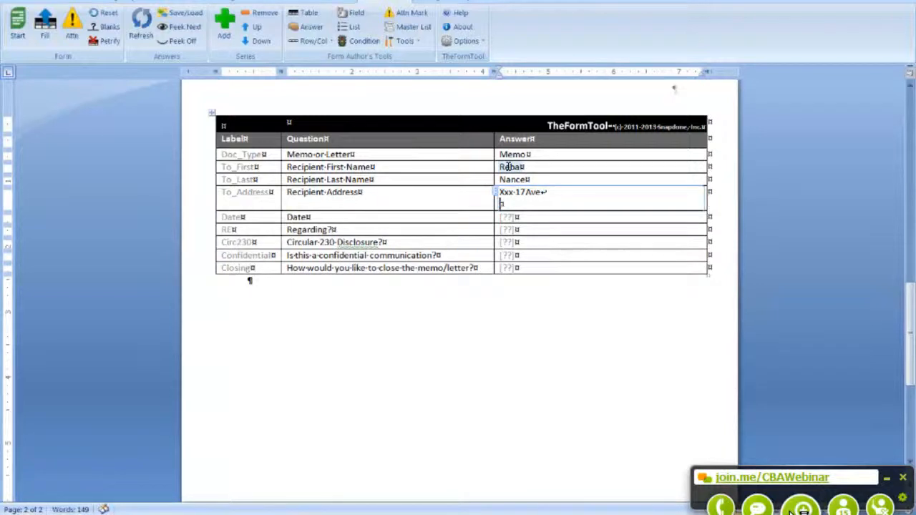
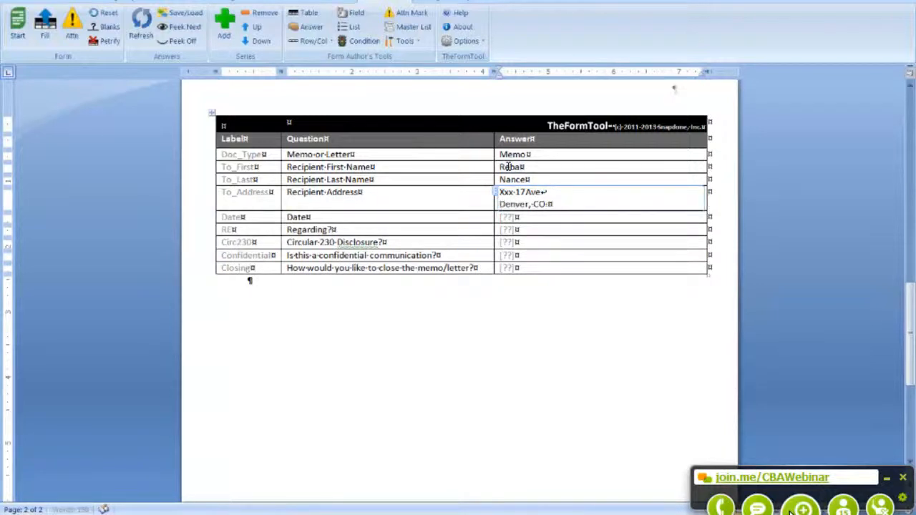
Step: Answer the date as 9/24/2013 and Regarding as 'The Form Tool'
{"action": "key", "text": "Tab"}
{"action": "type", "text": "9/2"}
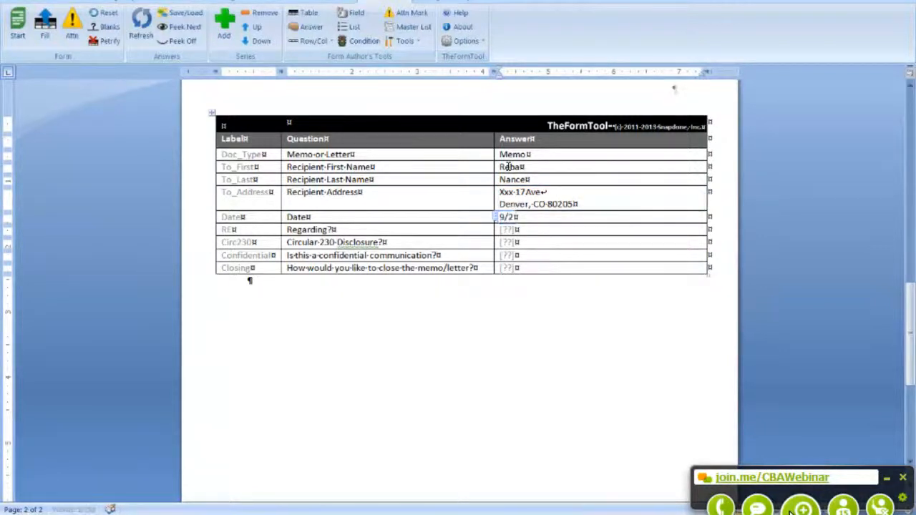
{"action": "type", "text": "4/2013"}
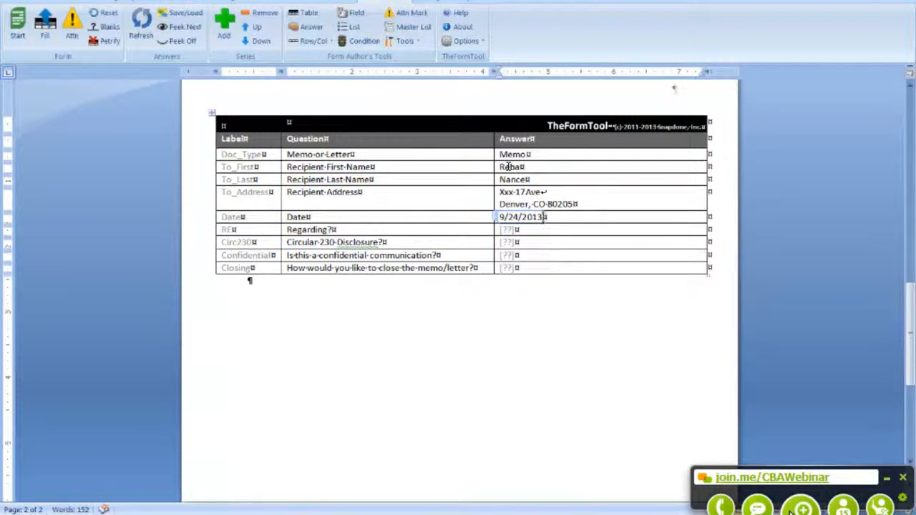
{"action": "key", "text": "Tab"}
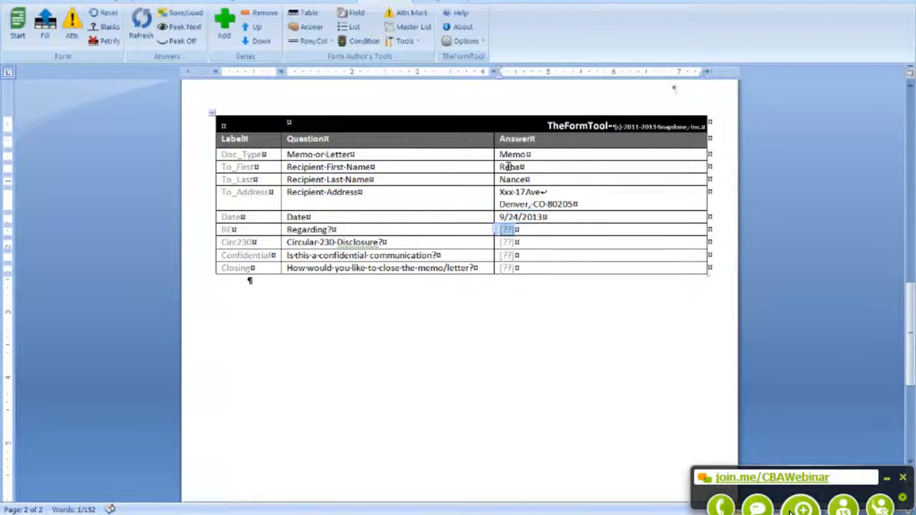
{"action": "type", "text": "The F"}
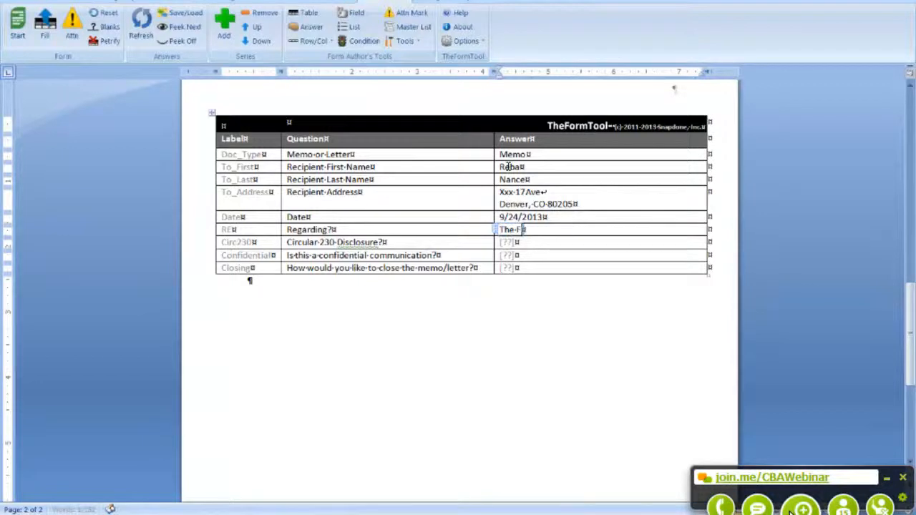
{"action": "type", "text": "orm Tool"}
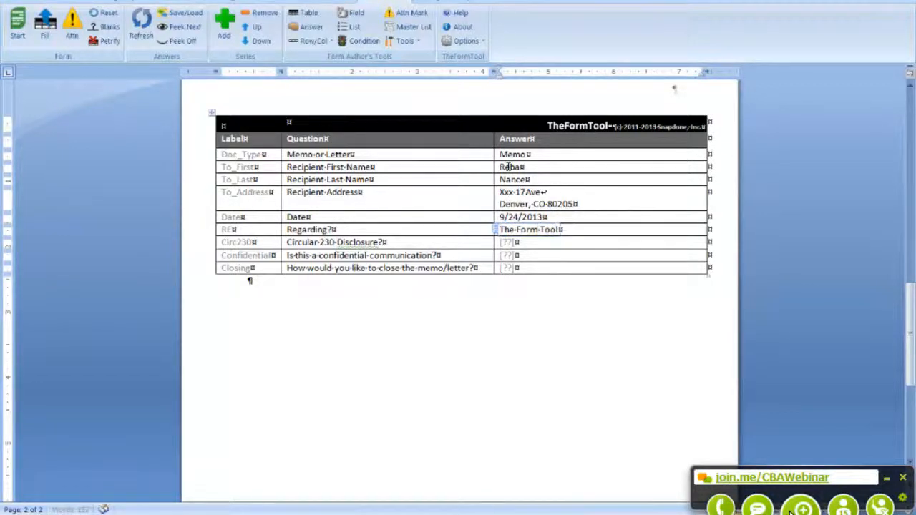
{"action": "key", "text": "Tab"}
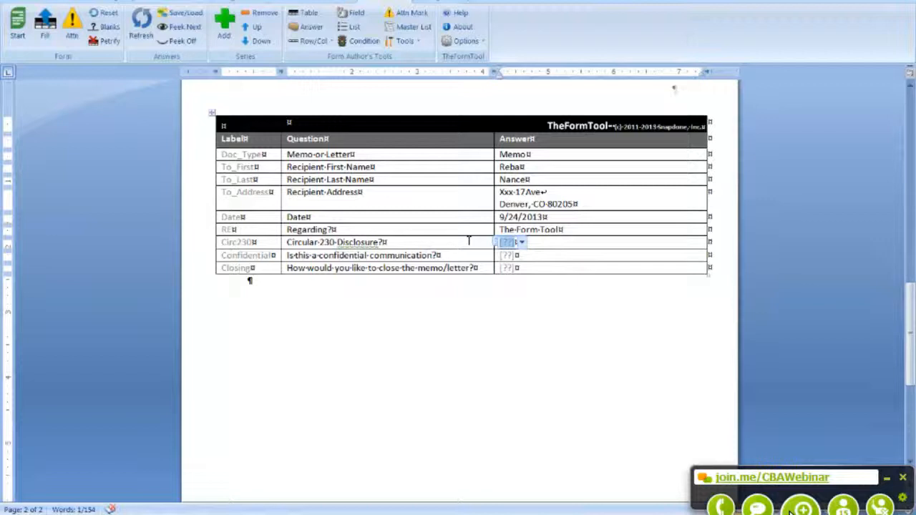
Step: Answer yes to both the Circular 230 and confidential-communication questions
{"action": "left_click", "coordinate": [522, 243]}
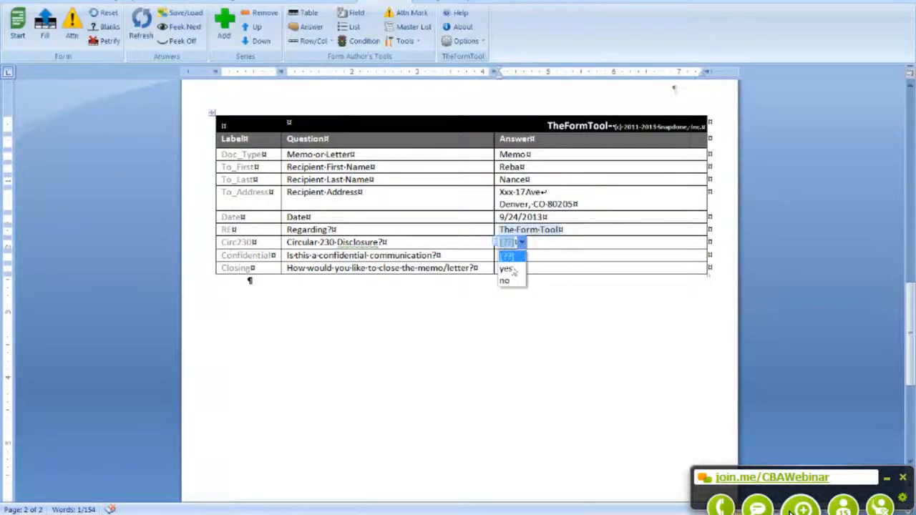
{"action": "left_click", "coordinate": [508, 269]}
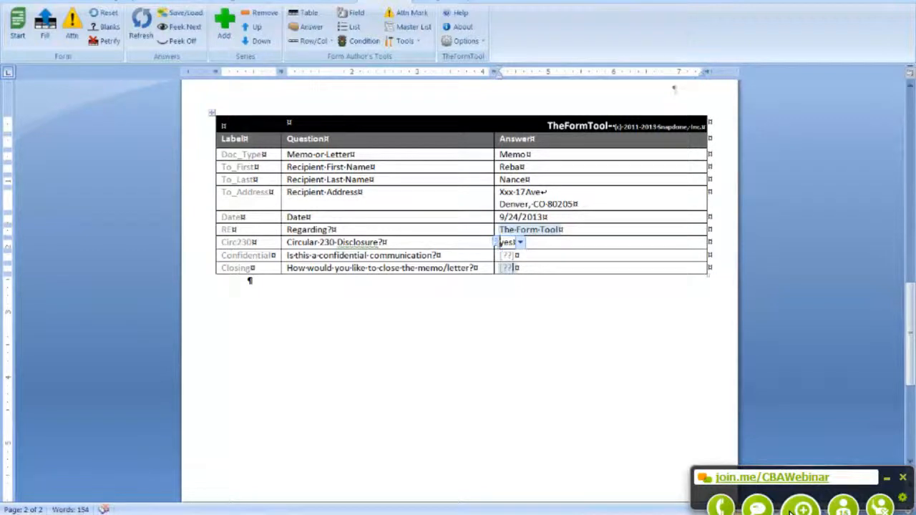
{"action": "left_click", "coordinate": [505, 257]}
{"action": "key", "text": "Tab"}
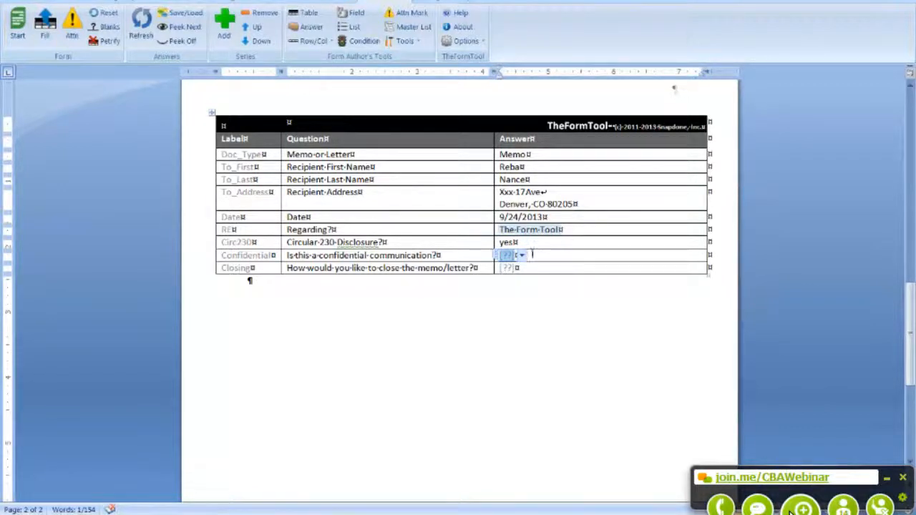
{"action": "left_click", "coordinate": [521, 256]}
{"action": "left_click", "coordinate": [508, 283]}
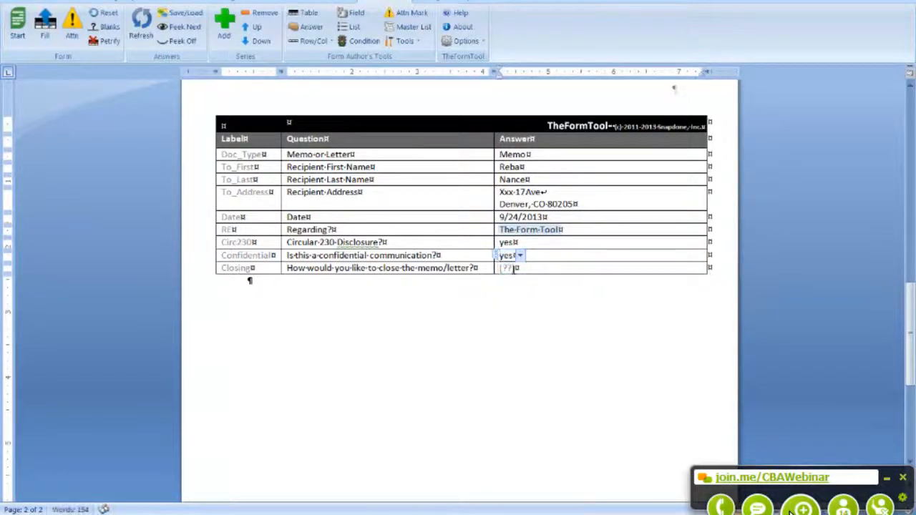
Step: Choose Sincerely as the closing and look over the template
{"action": "left_click", "coordinate": [514, 269]}
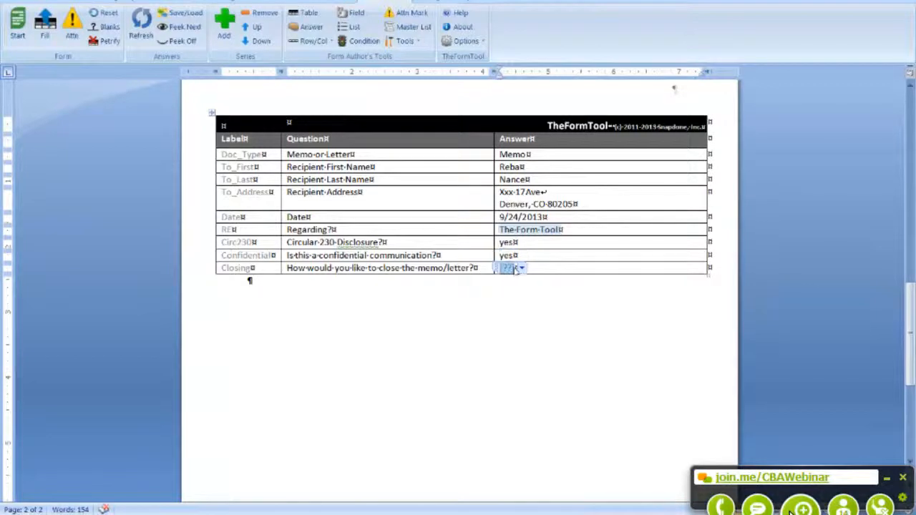
{"action": "left_click", "coordinate": [521, 268]}
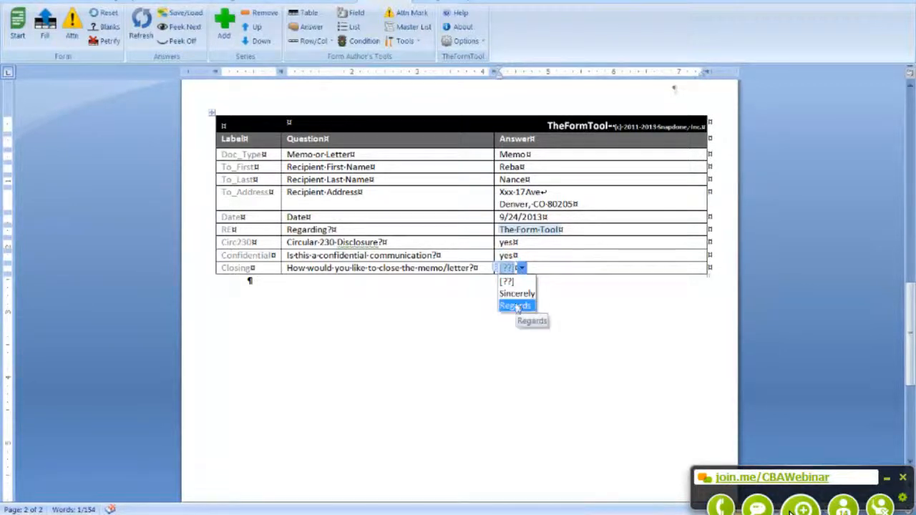
{"action": "left_click", "coordinate": [516, 293]}
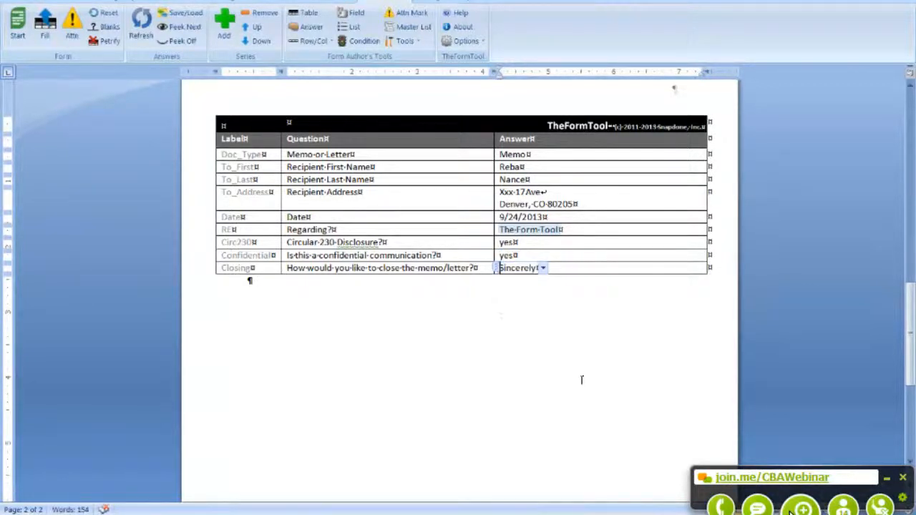
{"action": "scroll", "coordinate": [581, 377], "scroll_direction": "up", "scroll_amount": 1}
{"action": "scroll", "coordinate": [581, 381], "scroll_direction": "up", "scroll_amount": 15}
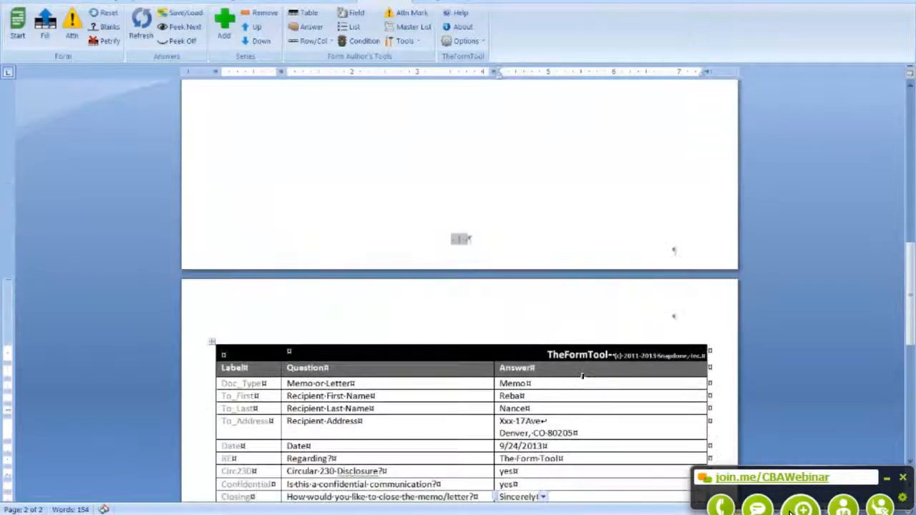
{"action": "scroll", "coordinate": [594, 365], "scroll_direction": "down", "scroll_amount": 4}
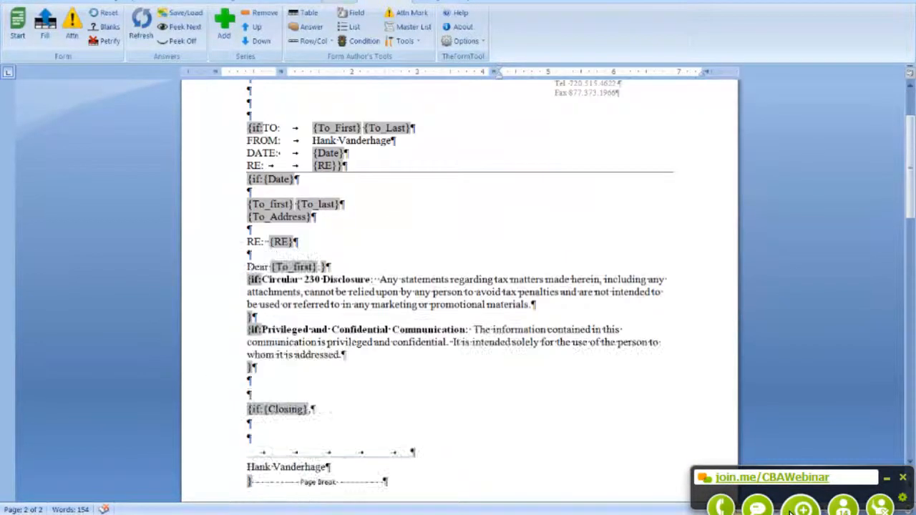
Step: Fill the template as a memo dated September 24, 2013 and review the rendered paragraphs
{"action": "left_click", "coordinate": [46, 32]}
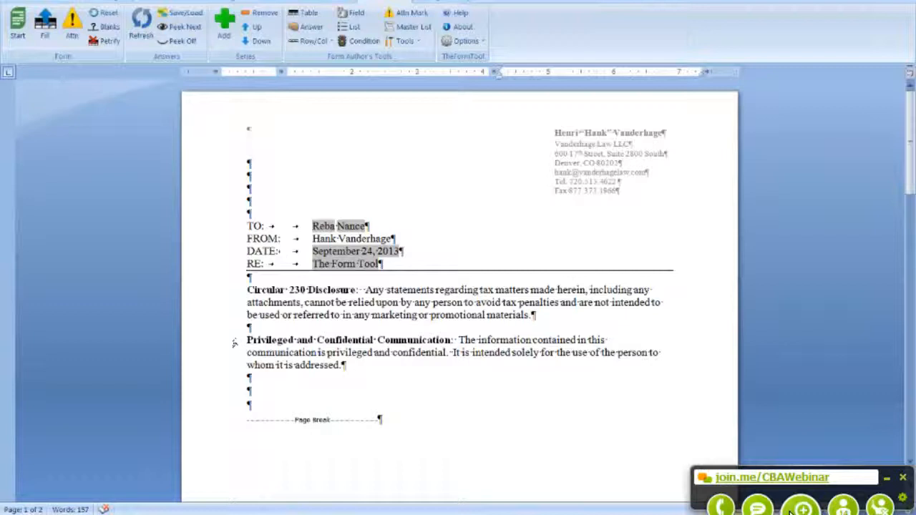
{"action": "scroll", "coordinate": [335, 366], "scroll_direction": "down", "scroll_amount": 1}
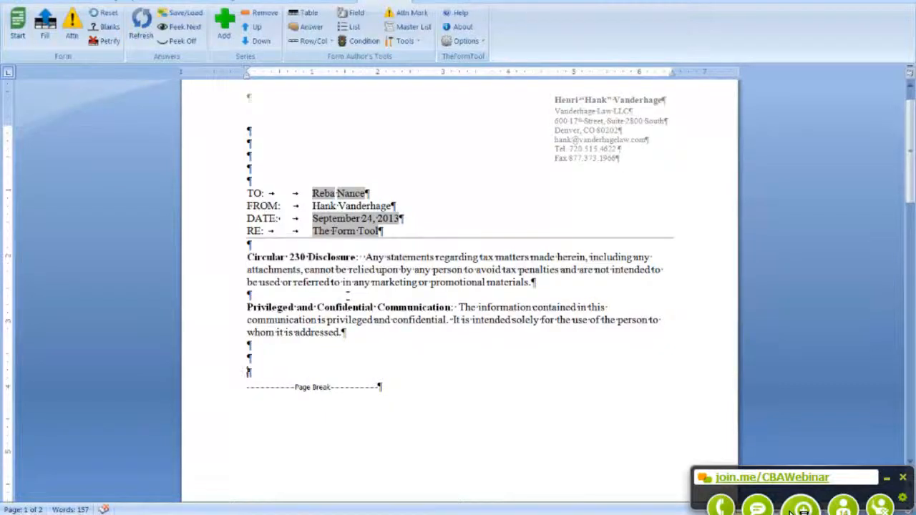
{"action": "left_click", "coordinate": [268, 358]}
{"action": "scroll", "coordinate": [269, 355], "scroll_direction": "down", "scroll_amount": 2}
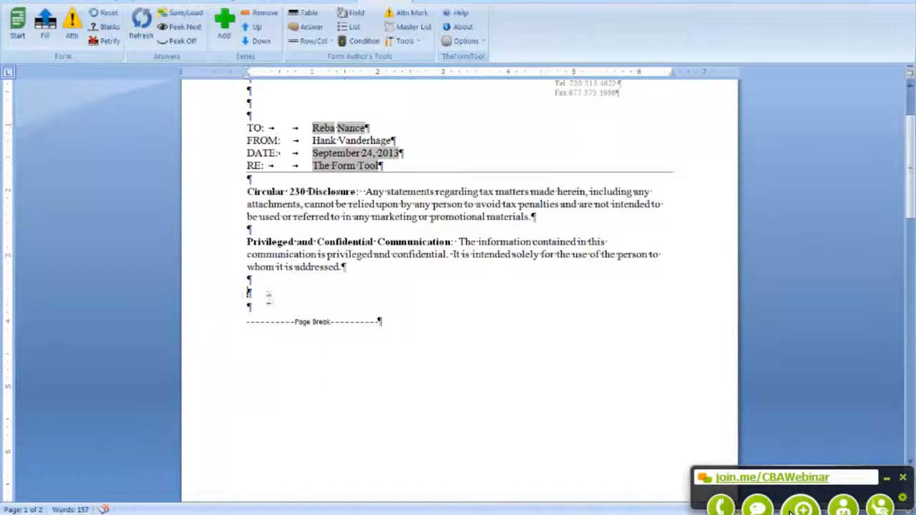
{"action": "scroll", "coordinate": [364, 314], "scroll_direction": "up", "scroll_amount": 1}
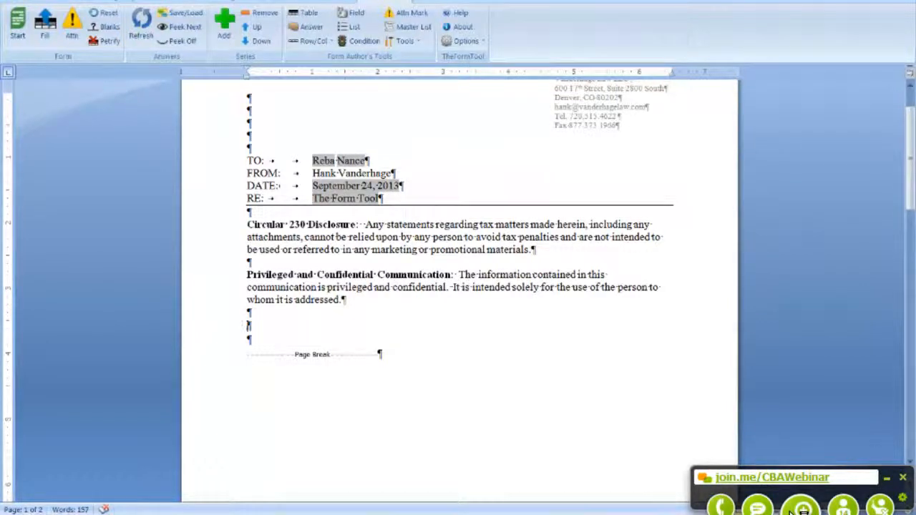
{"action": "scroll", "coordinate": [588, 444], "scroll_direction": "down", "scroll_amount": 10}
{"action": "scroll", "coordinate": [589, 444], "scroll_direction": "down", "scroll_amount": 8}
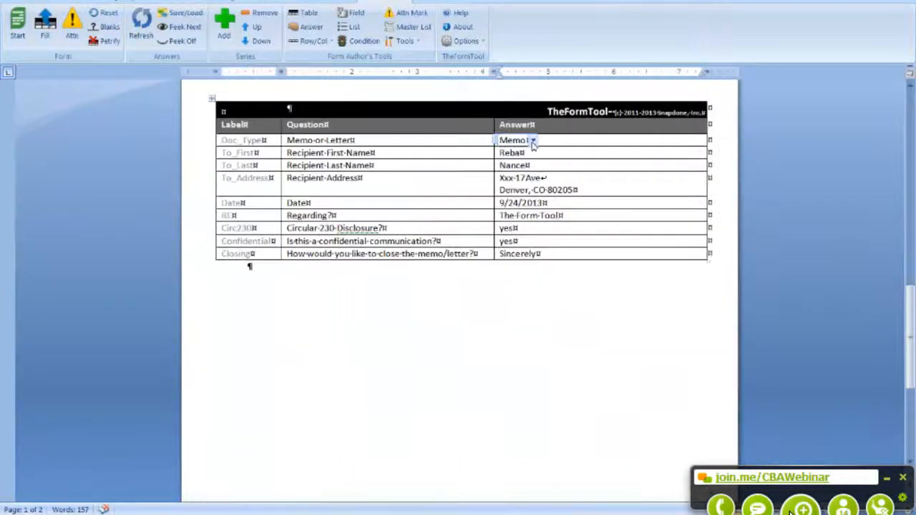
Step: Switch the document type from Memo to Letter and refill the document as a letter
{"action": "left_click", "coordinate": [531, 141]}
{"action": "left_click", "coordinate": [514, 178]}
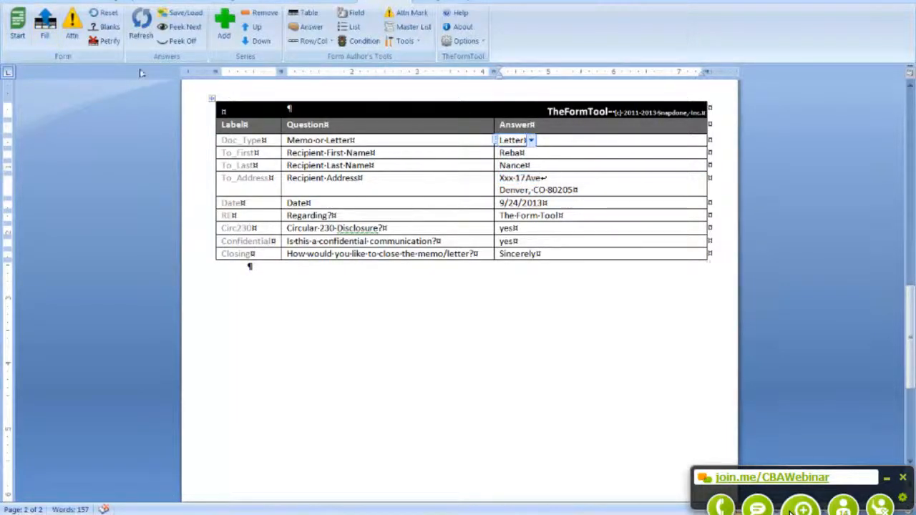
{"action": "left_click", "coordinate": [44, 29]}
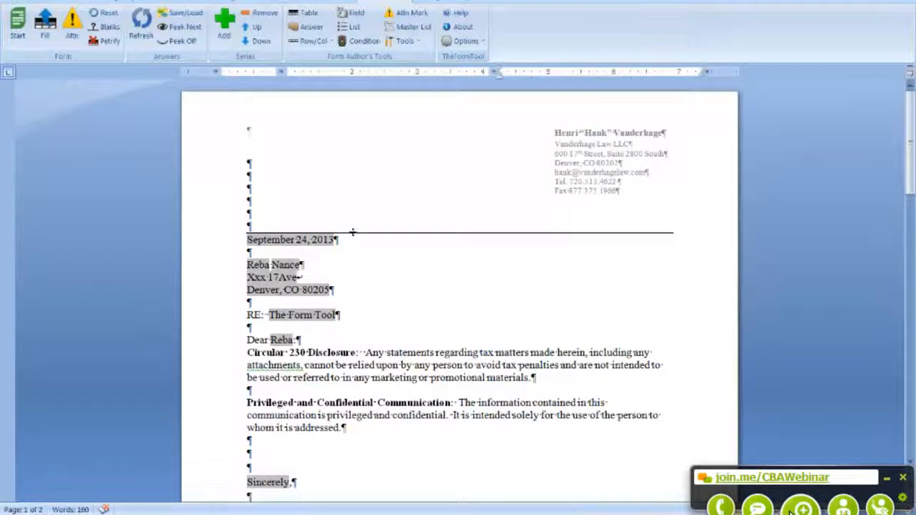
{"action": "scroll", "coordinate": [345, 242], "scroll_direction": "down", "scroll_amount": 1}
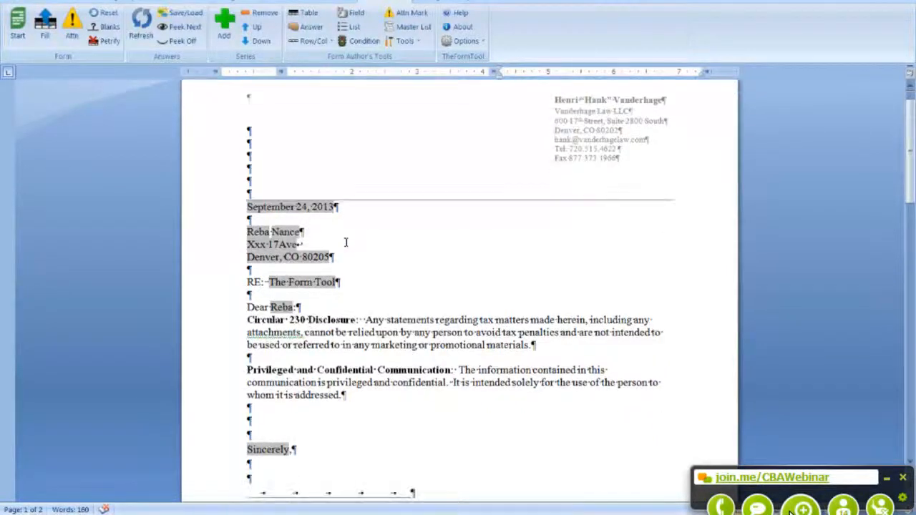
{"action": "scroll", "coordinate": [348, 241], "scroll_direction": "down", "scroll_amount": 2}
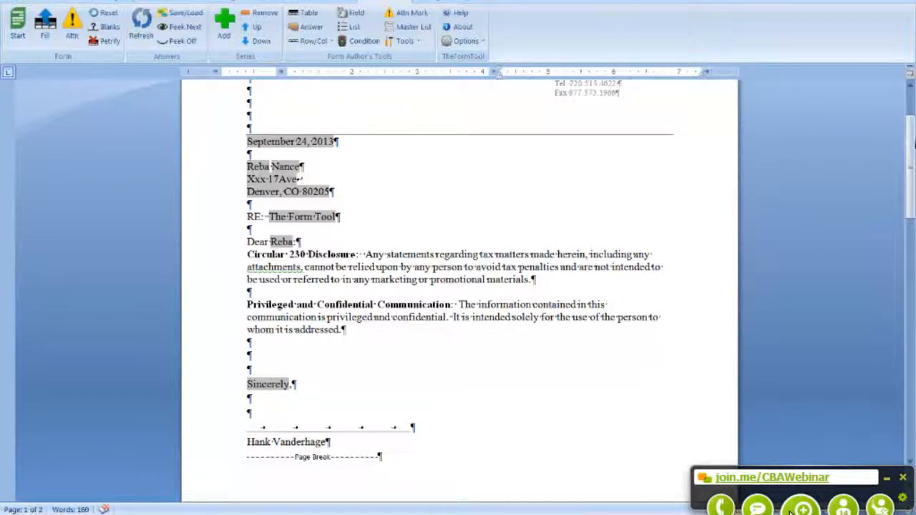
{"action": "left_click_drag", "start_coordinate": [913, 135], "coordinate": [914, 149]}
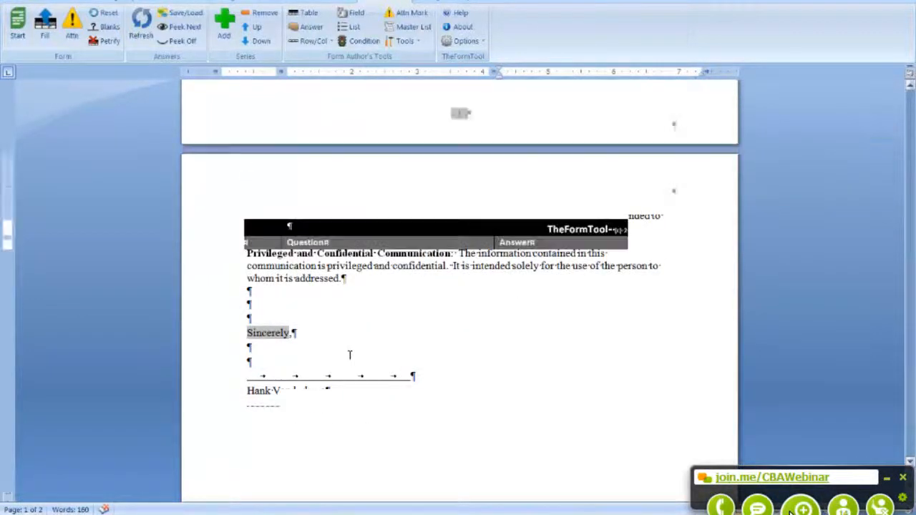
Step: Change the closing answer to Regards and check the letter
{"action": "left_click", "coordinate": [542, 372]}
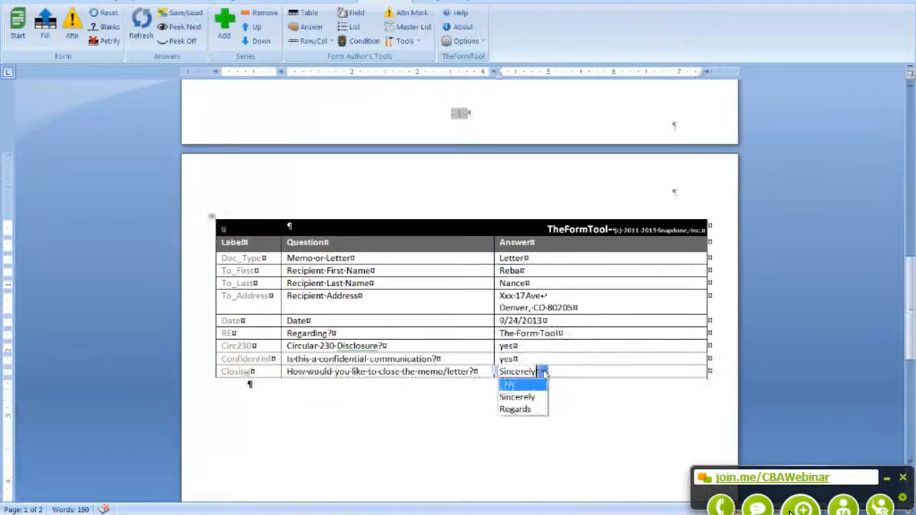
{"action": "left_click", "coordinate": [525, 410]}
{"action": "scroll", "coordinate": [495, 371], "scroll_direction": "up", "scroll_amount": 10}
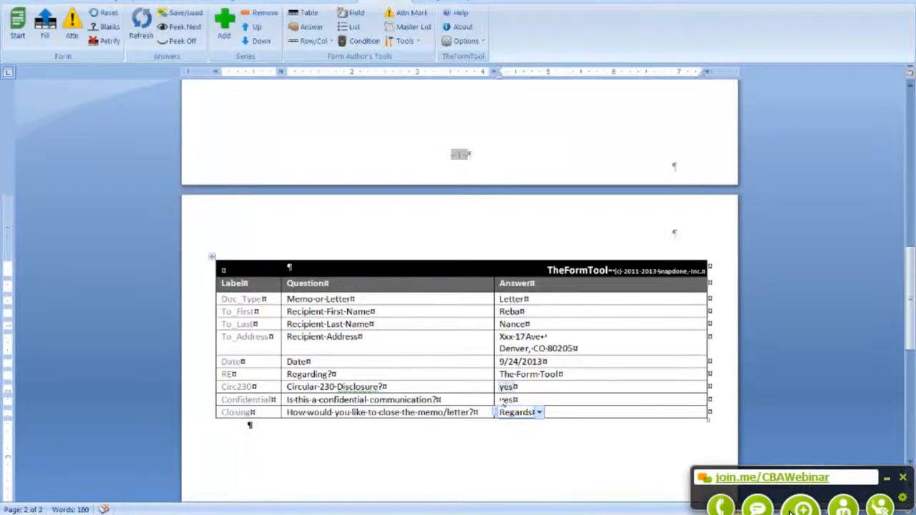
{"action": "scroll", "coordinate": [512, 358], "scroll_direction": "up", "scroll_amount": 12}
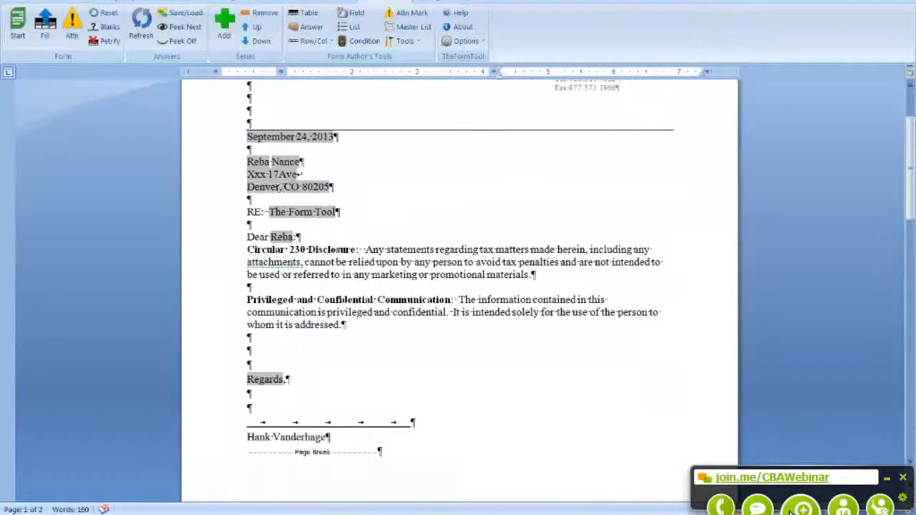
{"action": "scroll", "coordinate": [382, 308], "scroll_direction": "down", "scroll_amount": 12}
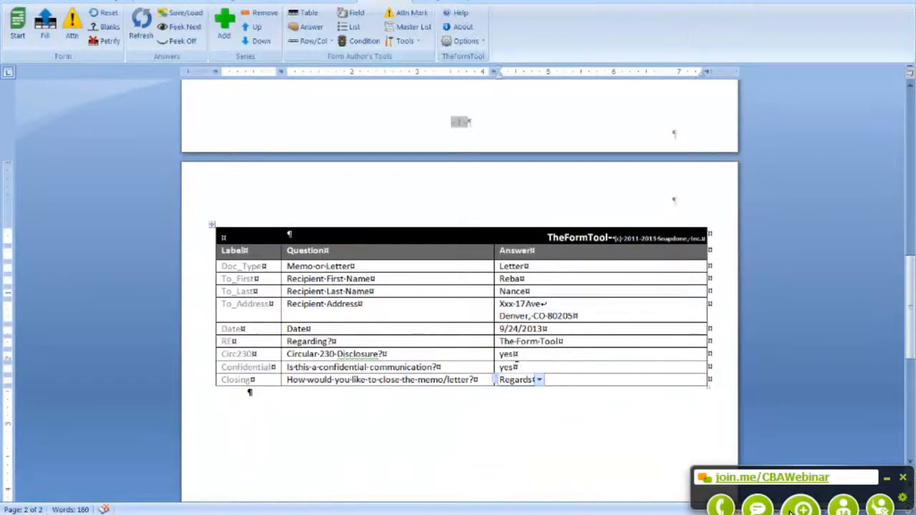
Step: Open the Smart Answer settings for the Regards closing answer
{"action": "double_click", "coordinate": [508, 354]}
{"action": "left_click", "coordinate": [513, 356]}
{"action": "left_click", "coordinate": [405, 378]}
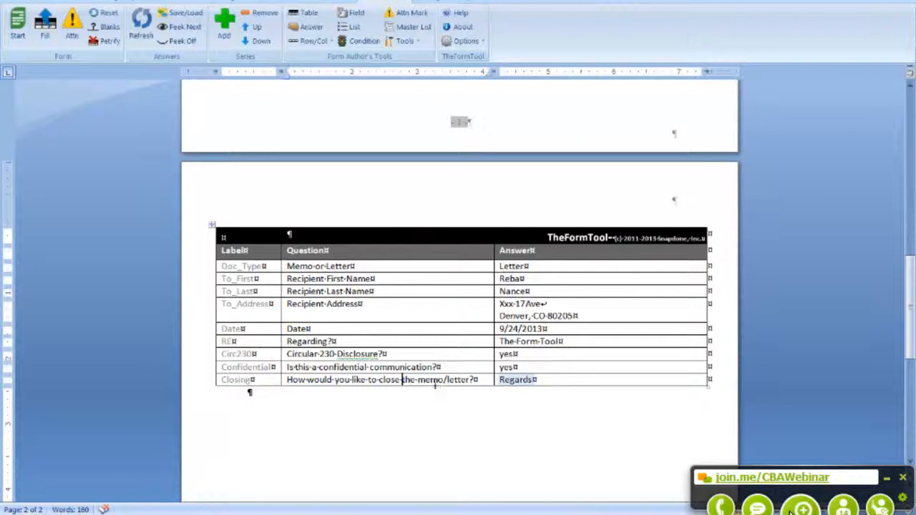
{"action": "right_click", "coordinate": [520, 380]}
{"action": "key", "text": "Escape"}
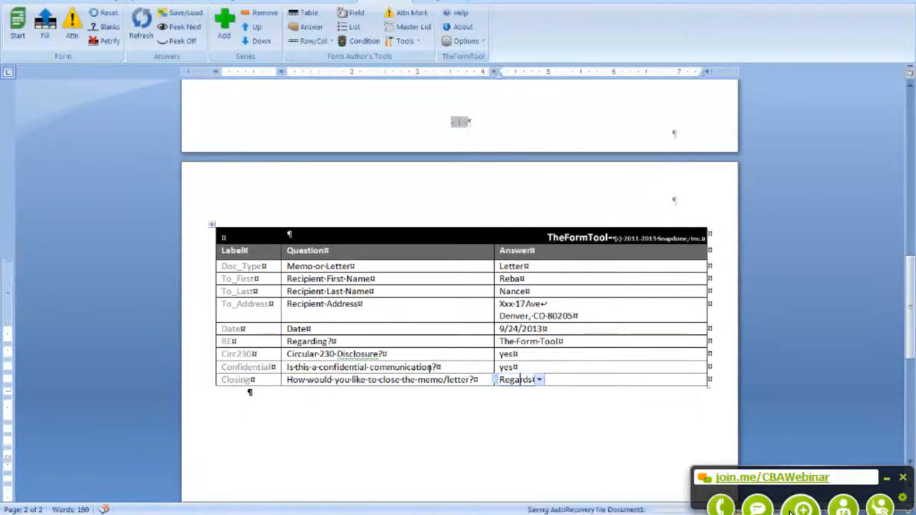
{"action": "scroll", "coordinate": [408, 367], "scroll_direction": "up", "scroll_amount": 8}
{"action": "scroll", "coordinate": [523, 379], "scroll_direction": "down", "scroll_amount": 8}
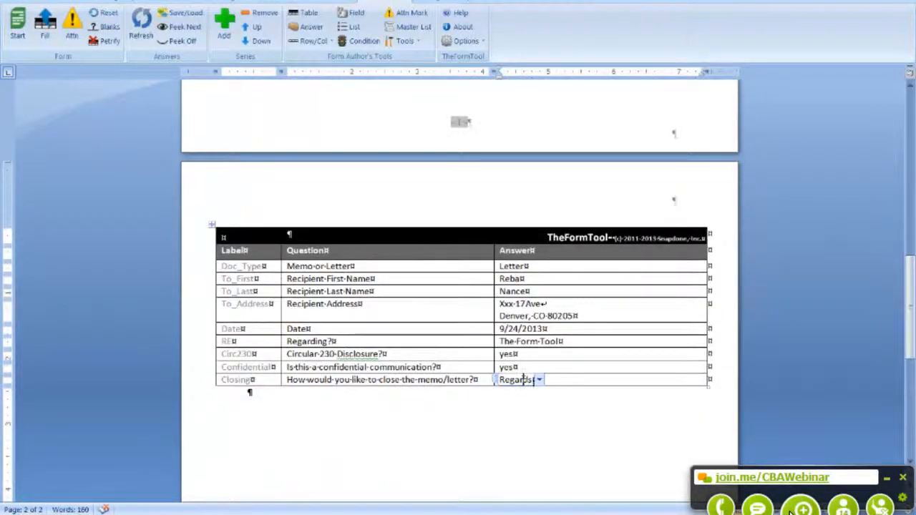
{"action": "left_click", "coordinate": [307, 26]}
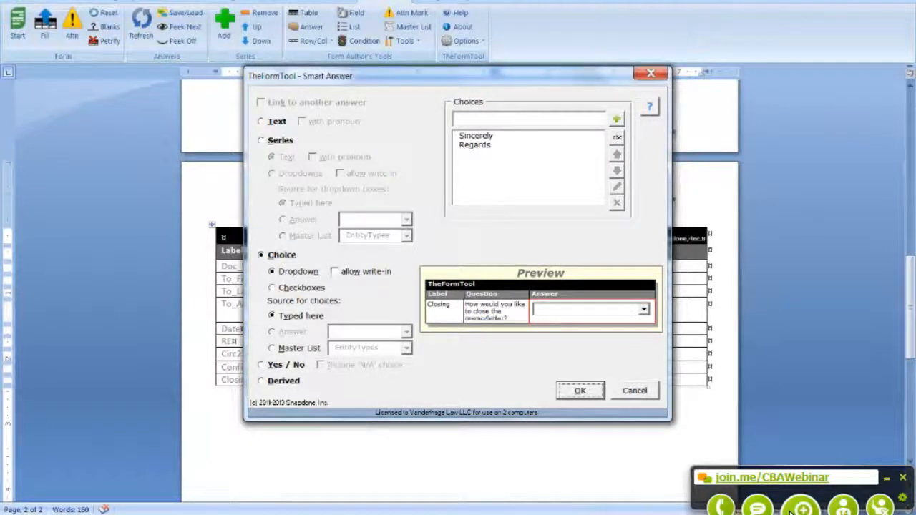
Step: Add 'See Ya' as a third closing choice alongside Sincerely and Regards
{"action": "left_click", "coordinate": [525, 120]}
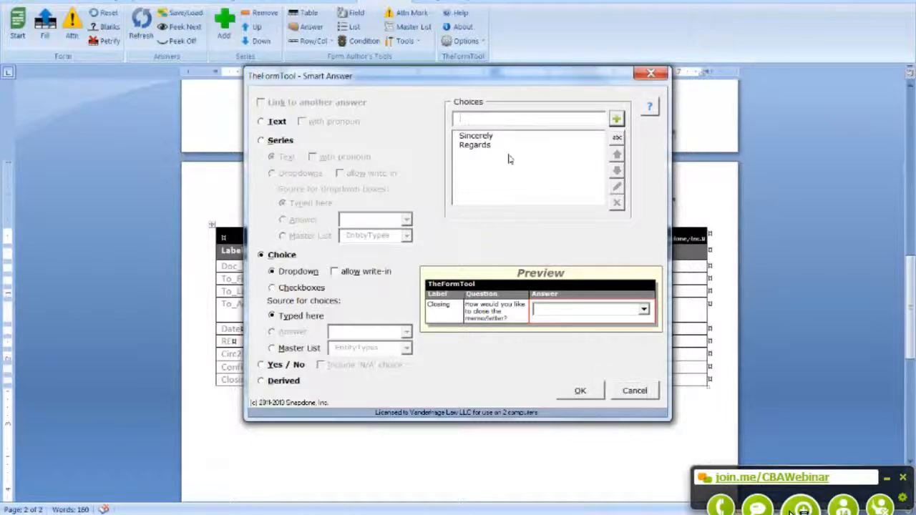
{"action": "type", "text": "See Ya"}
{"action": "left_click", "coordinate": [616, 119]}
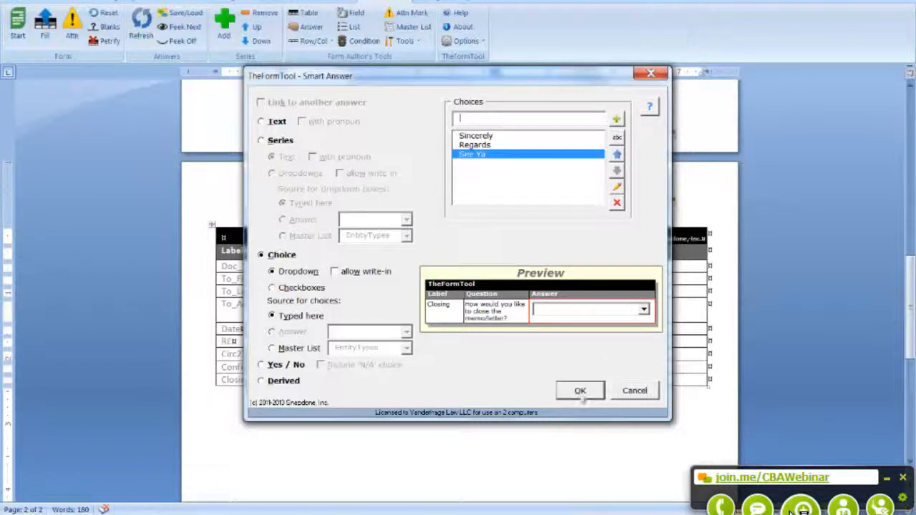
{"action": "left_click", "coordinate": [581, 390]}
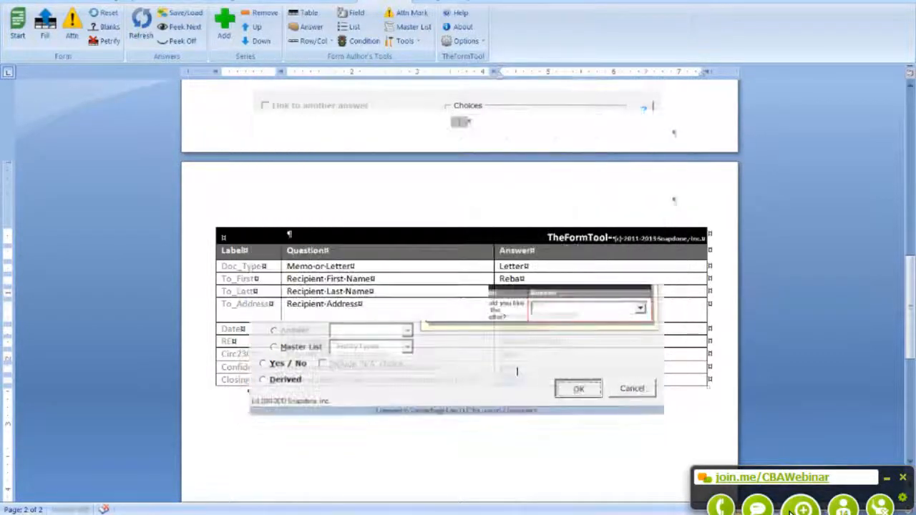
Step: Pick See Ya as the closing and refill the letter
{"action": "left_click", "coordinate": [518, 382]}
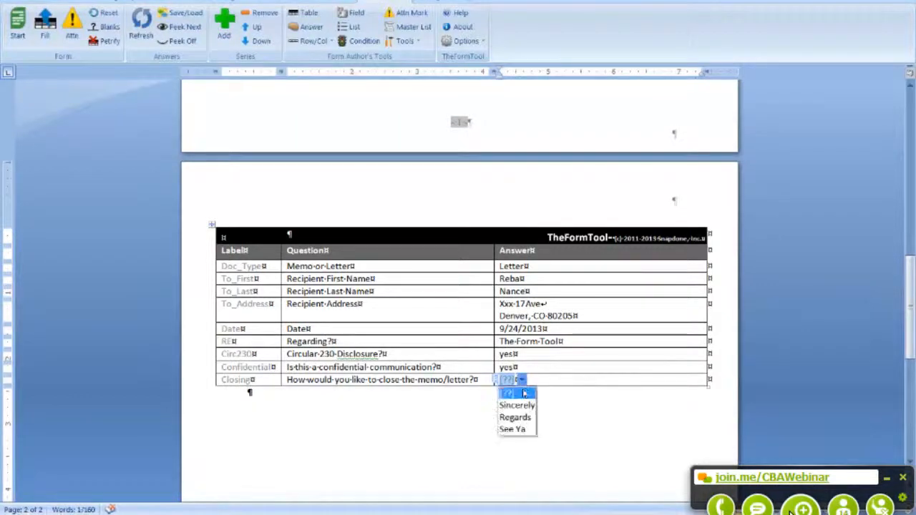
{"action": "left_click", "coordinate": [519, 432]}
{"action": "left_click", "coordinate": [46, 23]}
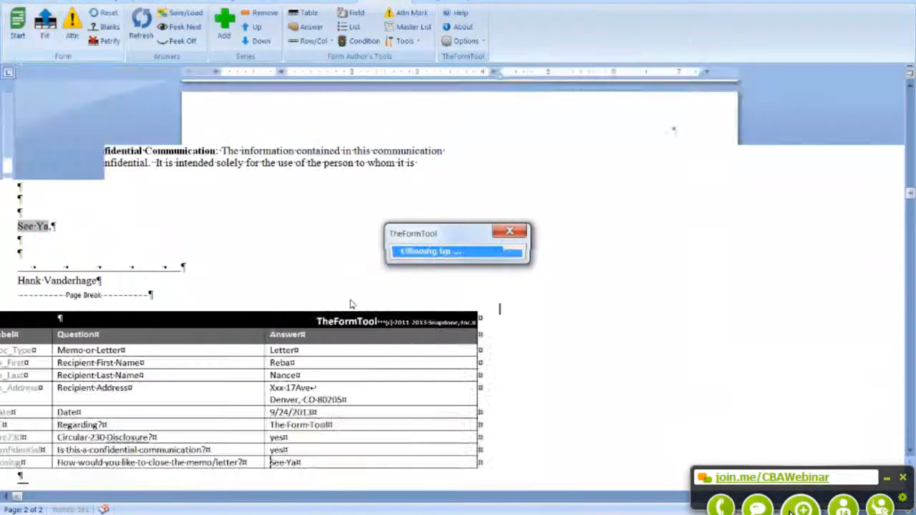
{"action": "scroll", "coordinate": [432, 368], "scroll_direction": "up", "scroll_amount": 4}
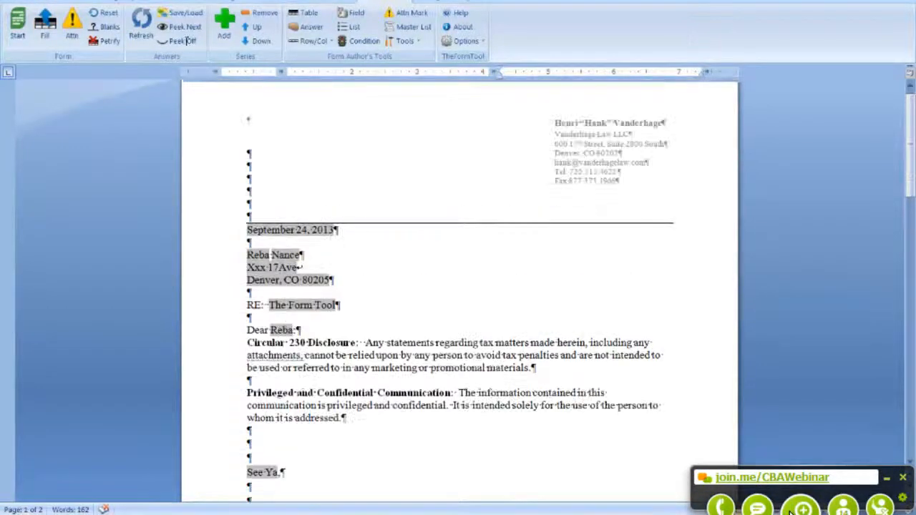
Step: Reset the letter to raw field codes like {Closing}, keeping the See Ya answers
{"action": "left_click", "coordinate": [108, 16]}
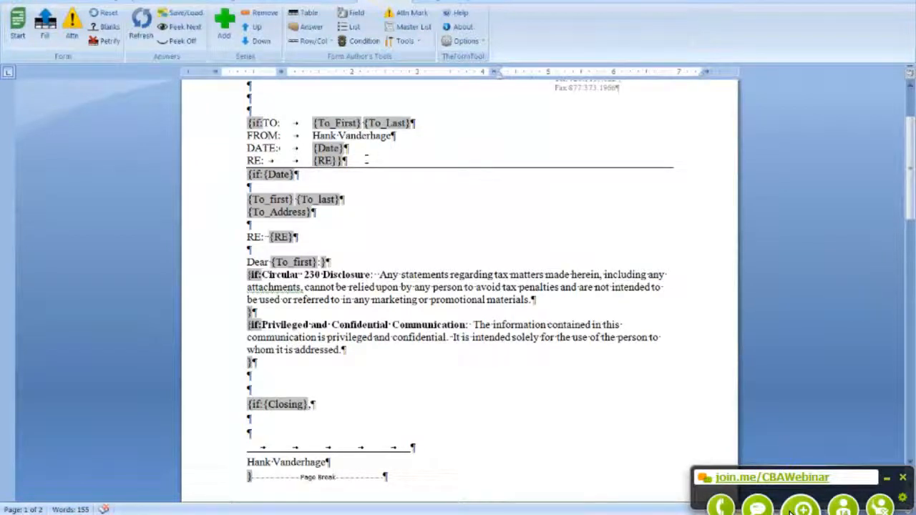
{"action": "scroll", "coordinate": [376, 150], "scroll_direction": "up", "scroll_amount": 2}
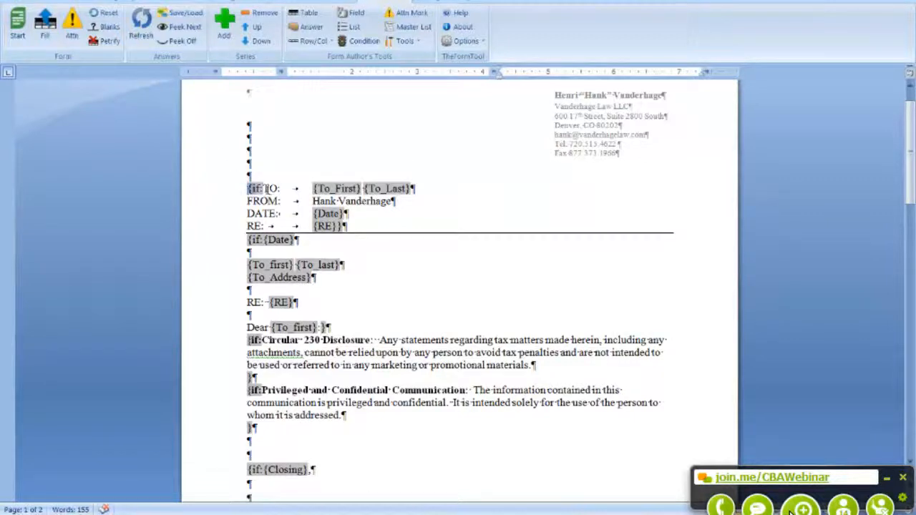
{"action": "left_click", "coordinate": [250, 188]}
{"action": "left_click", "coordinate": [274, 188]}
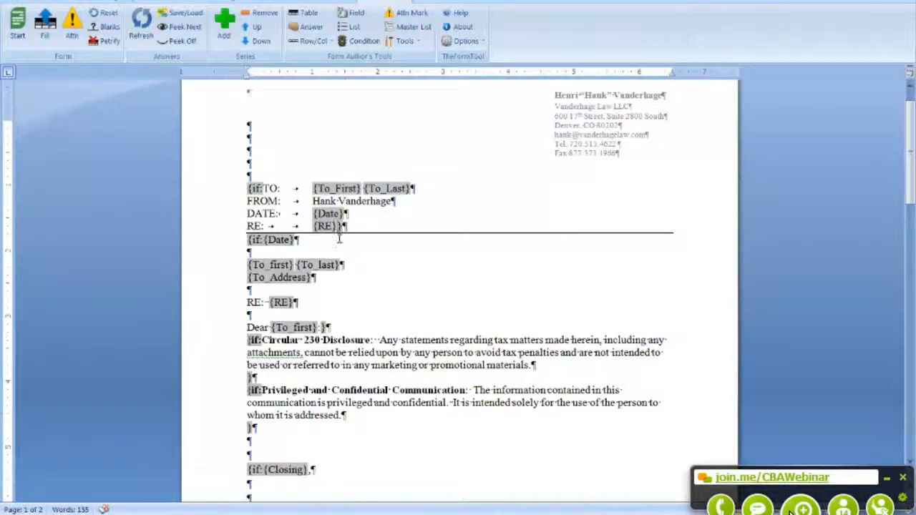
{"action": "scroll", "coordinate": [337, 227], "scroll_direction": "down", "scroll_amount": 1}
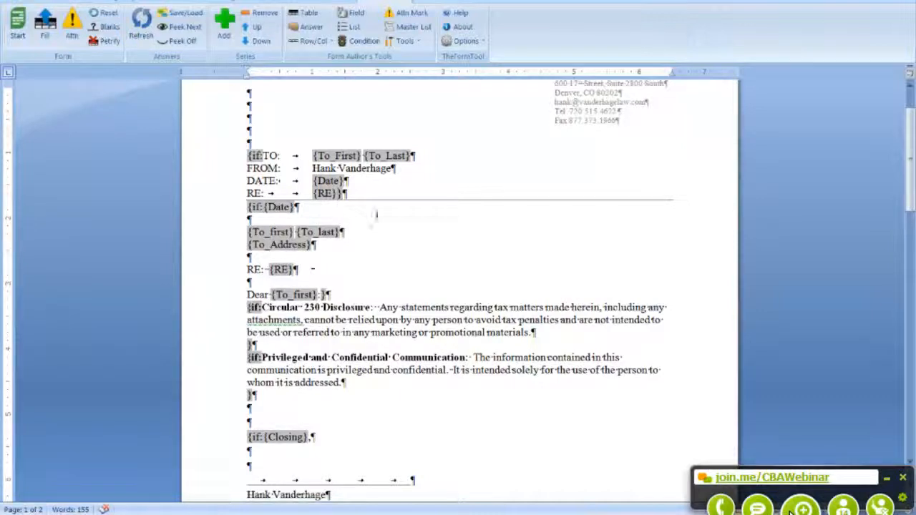
{"action": "left_click_drag", "start_coordinate": [910, 166], "coordinate": [901, 383]}
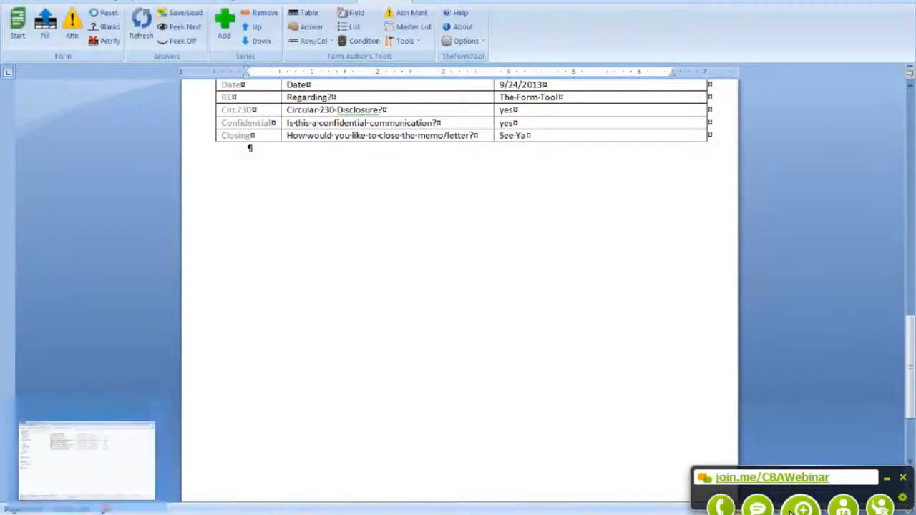
Step: Open the 04-Will with Contingent Trust template from the sample templates folder
{"action": "left_click", "coordinate": [85, 458]}
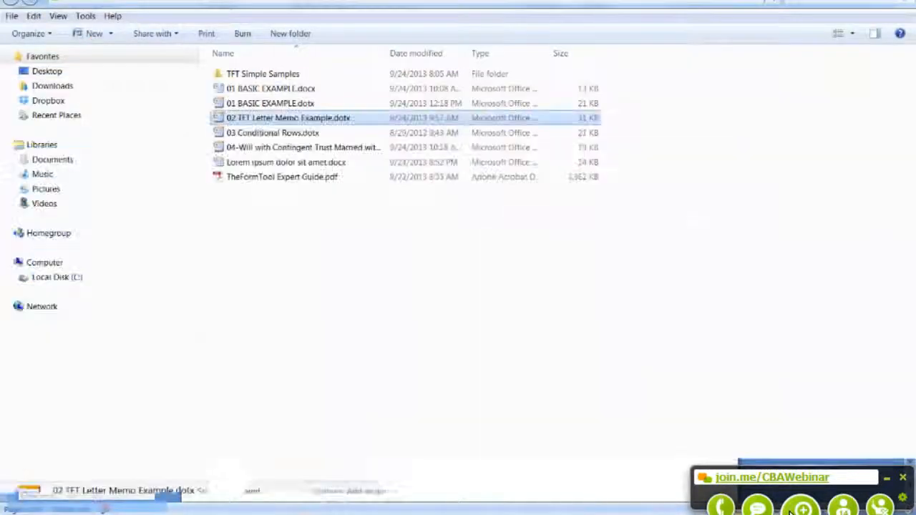
{"action": "double_click", "coordinate": [316, 148]}
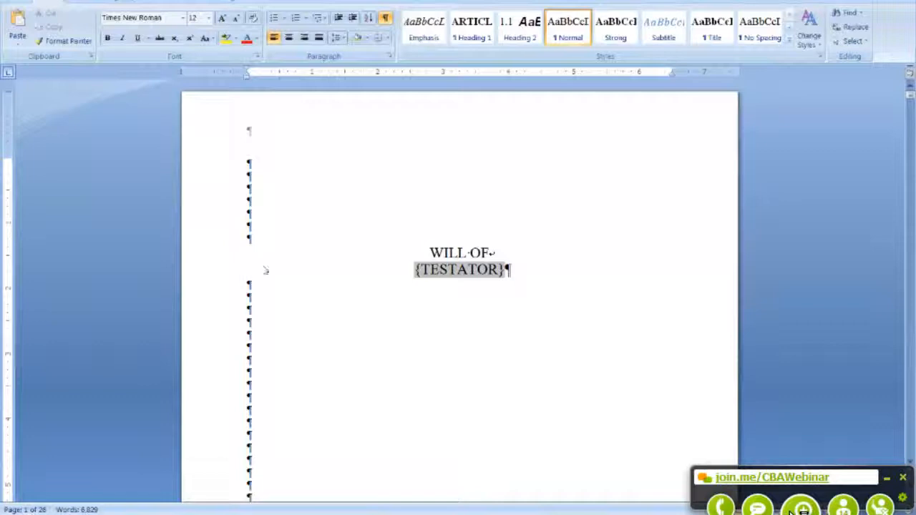
Step: Start TheFormTool on the will to show its blank question table and select the first Children answer
{"action": "left_click", "coordinate": [465, 254]}
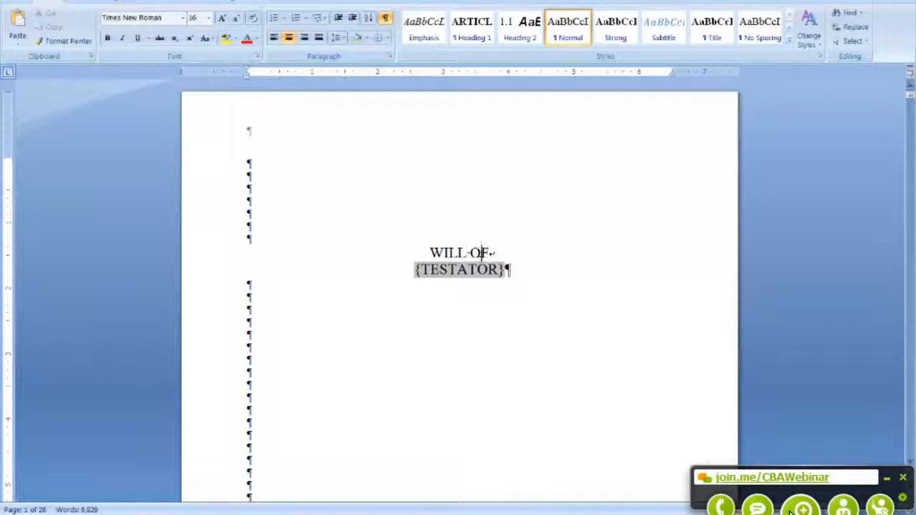
{"action": "left_click", "coordinate": [293, 304]}
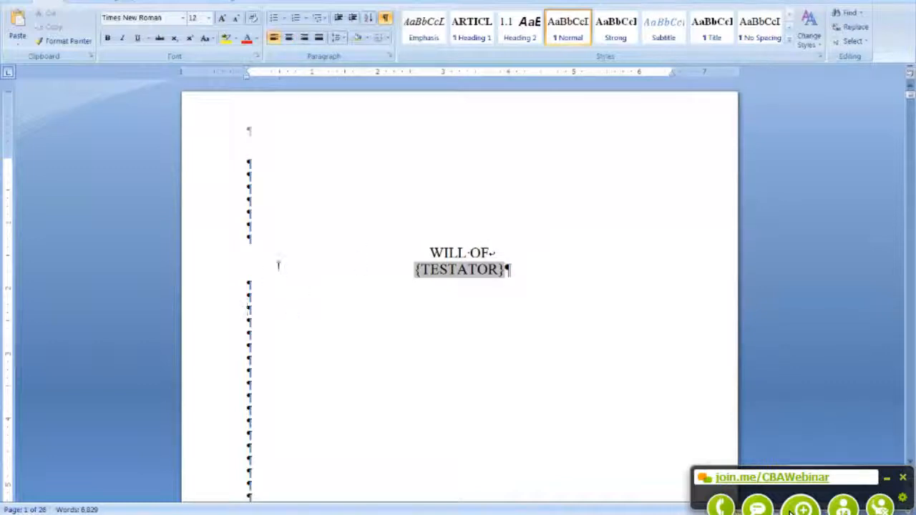
{"action": "left_click", "coordinate": [404, 2]}
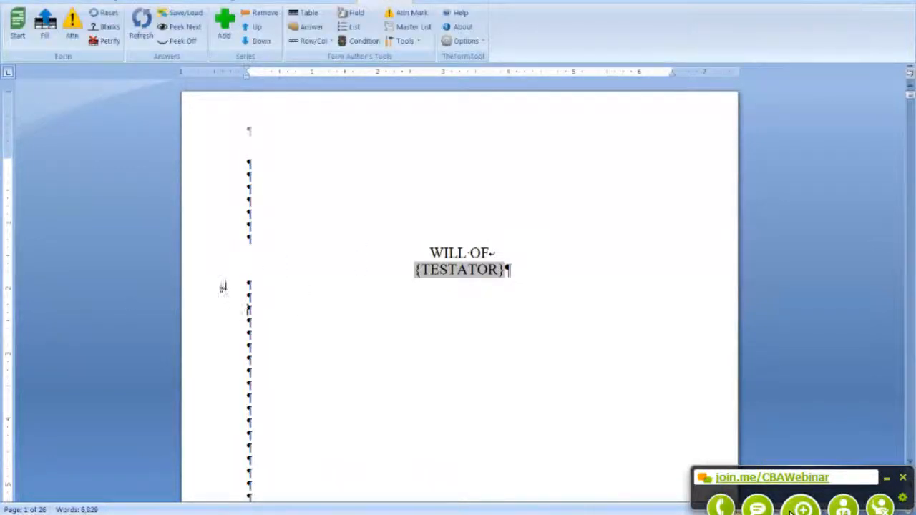
{"action": "left_click", "coordinate": [16, 23]}
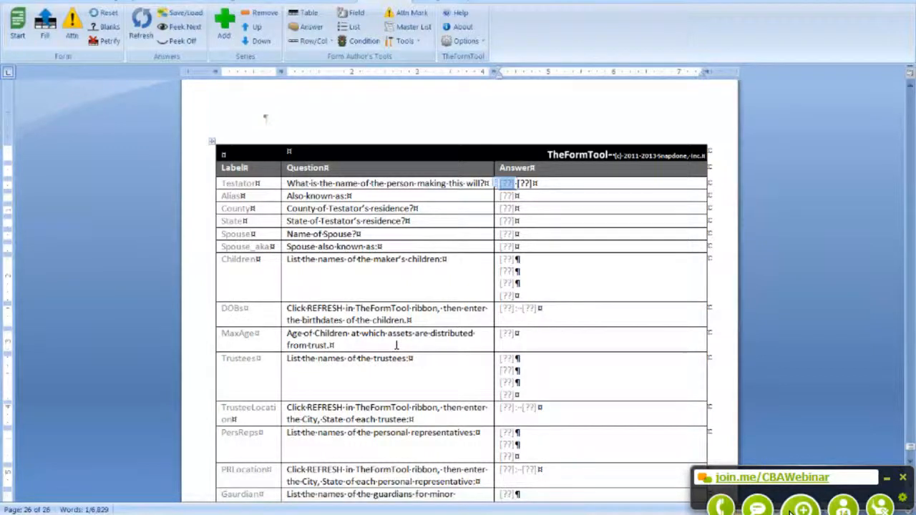
{"action": "scroll", "coordinate": [396, 346], "scroll_direction": "down", "scroll_amount": 1}
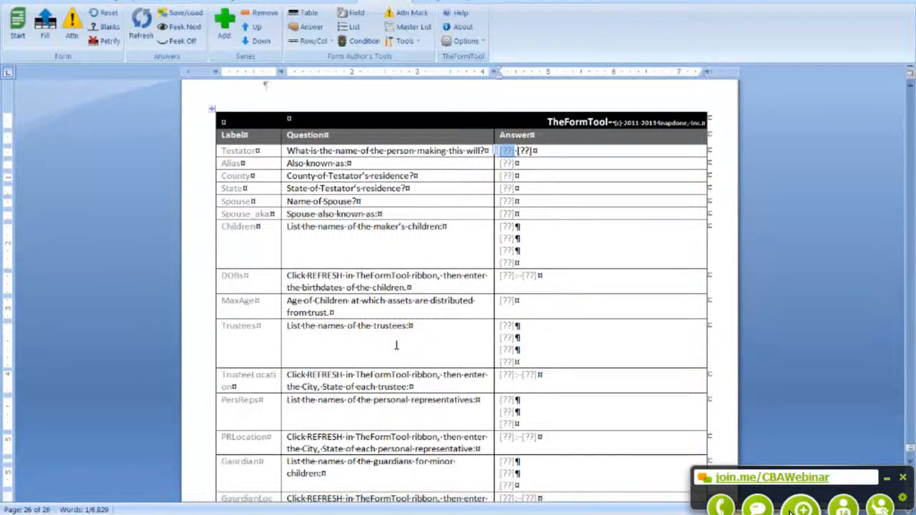
{"action": "scroll", "coordinate": [396, 346], "scroll_direction": "down", "scroll_amount": 1}
{"action": "scroll", "coordinate": [396, 346], "scroll_direction": "down", "scroll_amount": 3}
{"action": "scroll", "coordinate": [396, 346], "scroll_direction": "up", "scroll_amount": 3}
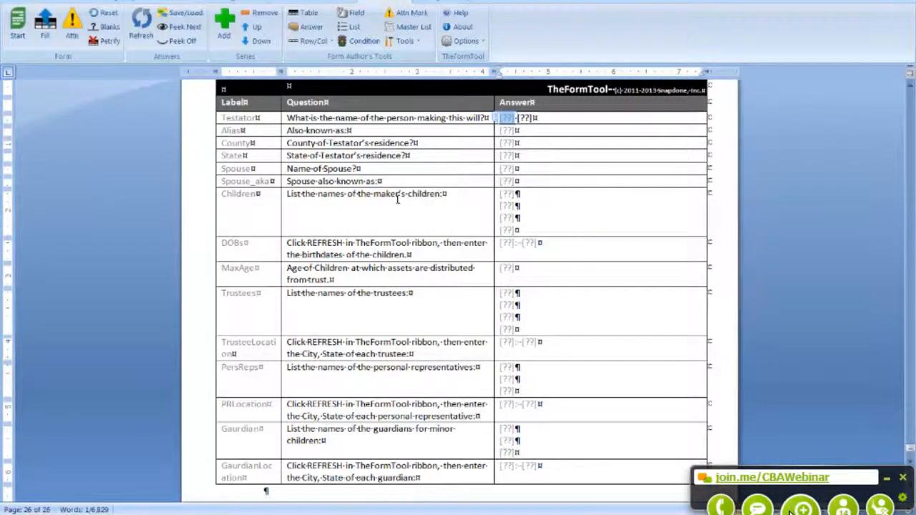
{"action": "left_click", "coordinate": [511, 195]}
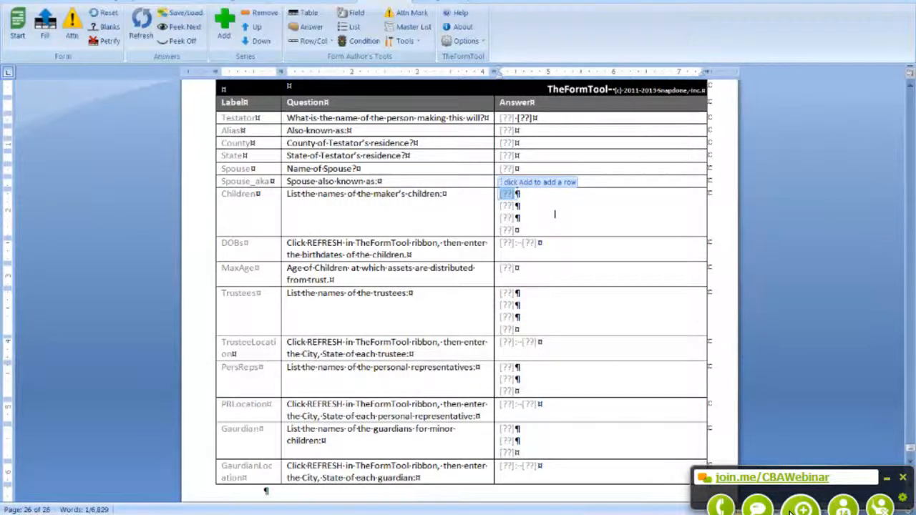
Step: Enter 'Joe' as the first child's name in the Children answers
{"action": "left_click", "coordinate": [533, 208]}
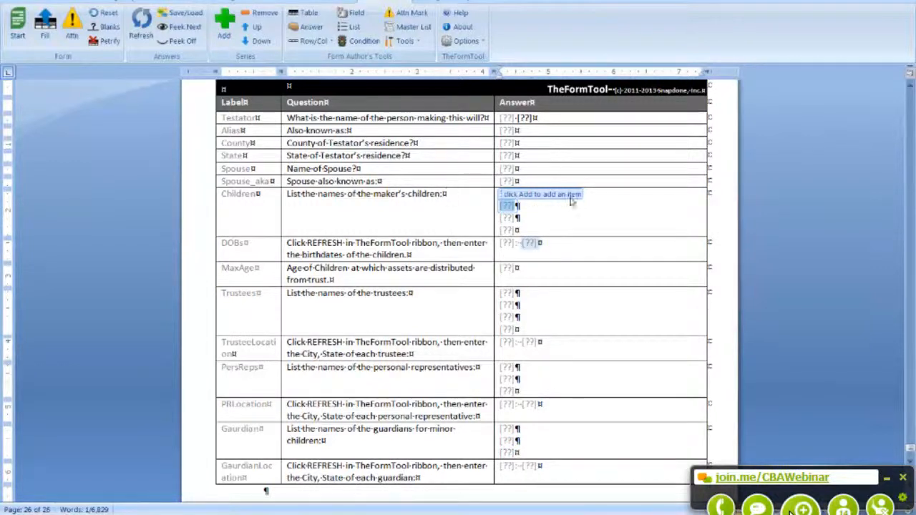
{"action": "left_click", "coordinate": [507, 194]}
{"action": "type", "text": "Joe"}
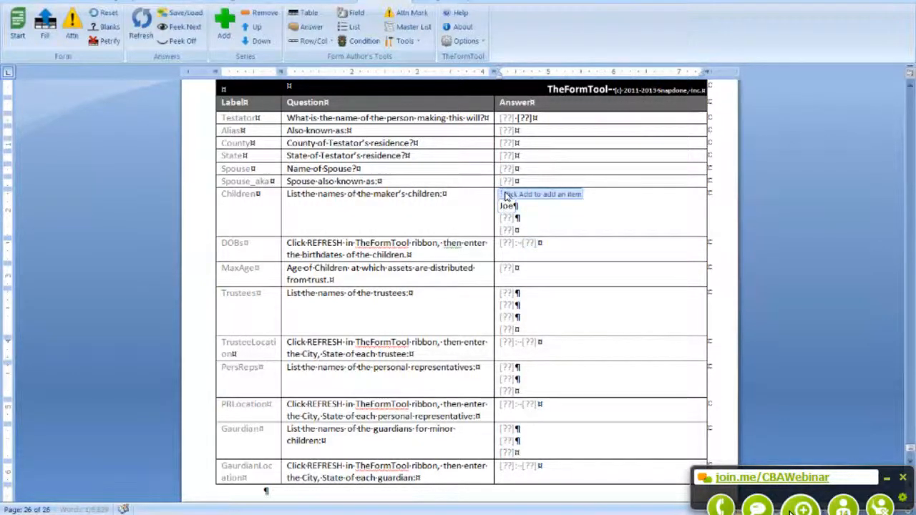
Step: Refresh the DOBs answer and enter the children's birthdates, 1/1/2003 and 1/1/2005
{"action": "left_click", "coordinate": [528, 245]}
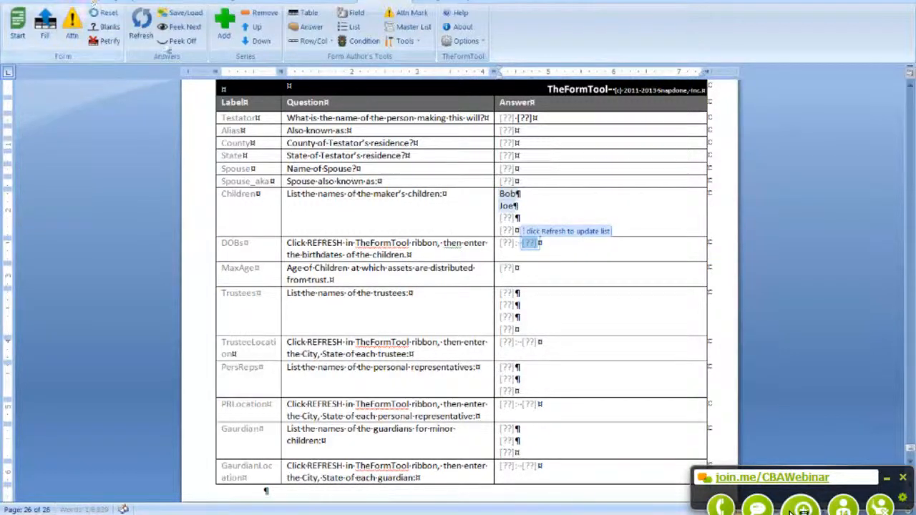
{"action": "left_click", "coordinate": [141, 25]}
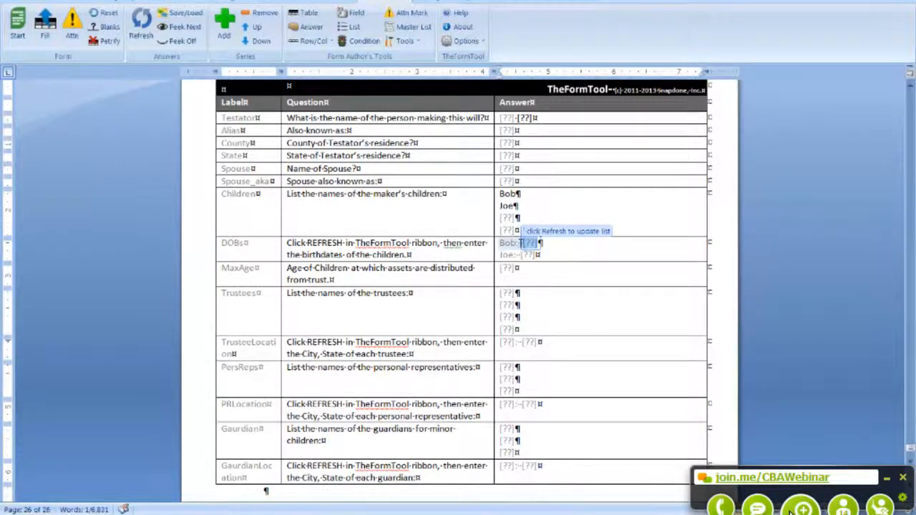
{"action": "type", "text": "1/1"}
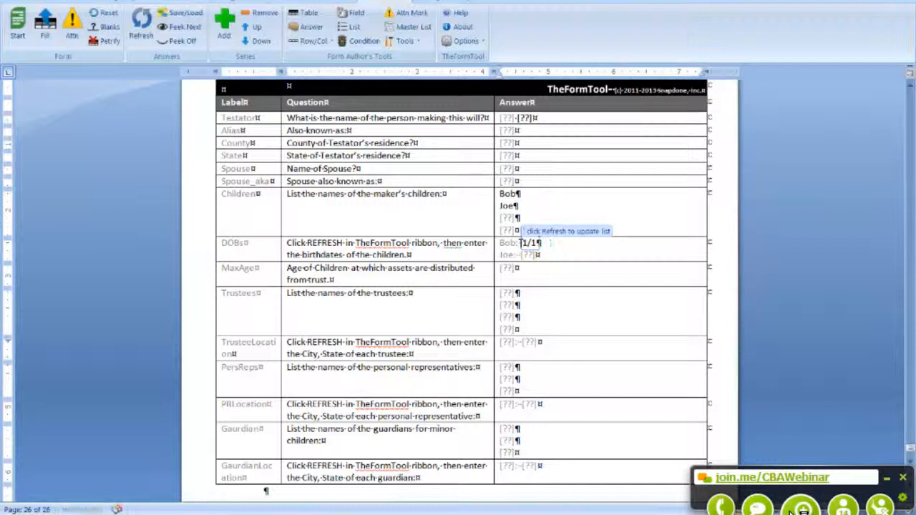
{"action": "type", "text": "200"}
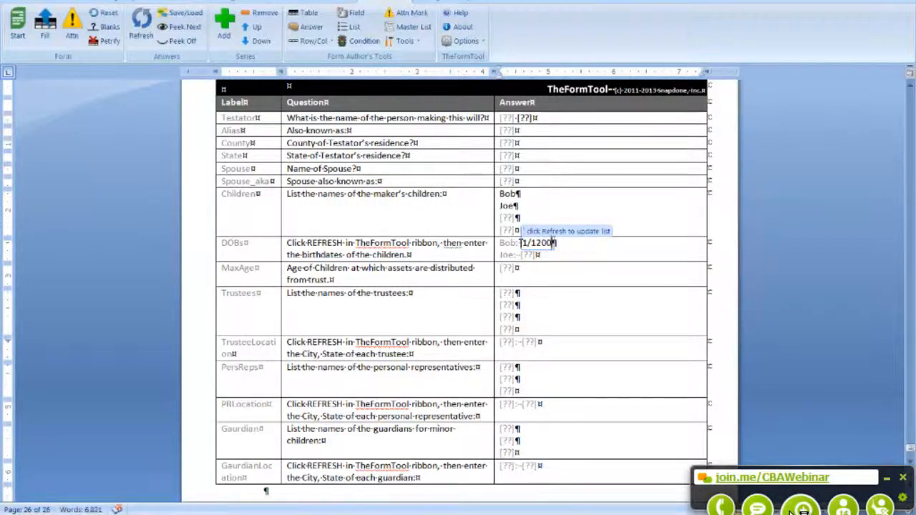
{"action": "key", "text": "BackSpace"}
{"action": "key", "text": "BackSpace"}
{"action": "key", "text": "BackSpace"}
{"action": "type", "text": "/2003"}
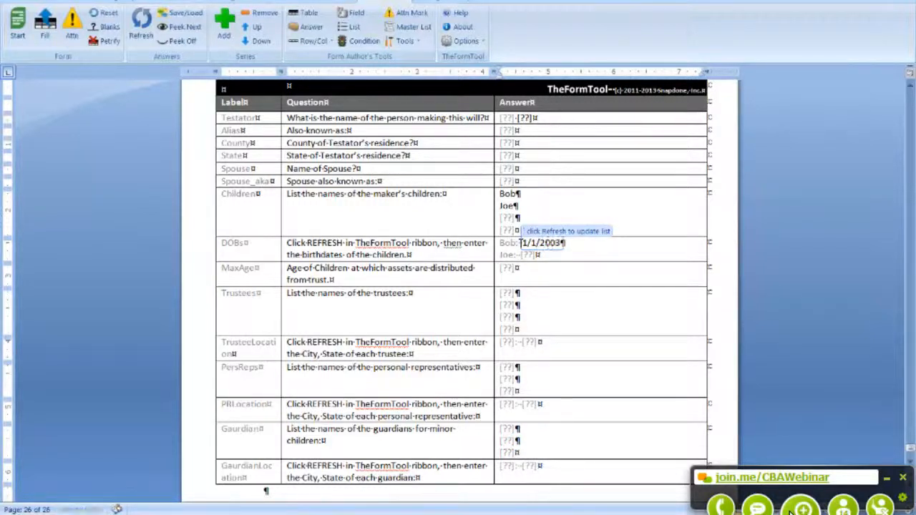
{"action": "key", "text": "Down"}
{"action": "type", "text": "1/1/"}
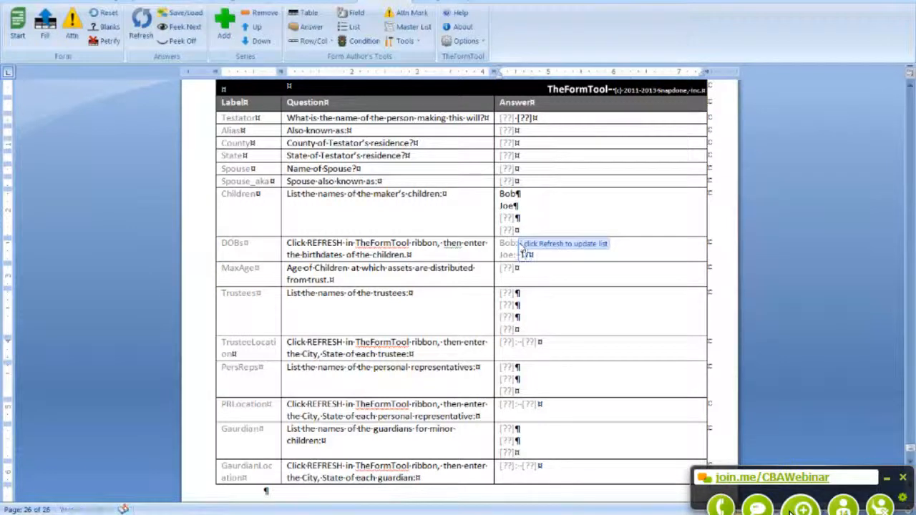
{"action": "type", "text": "200"}
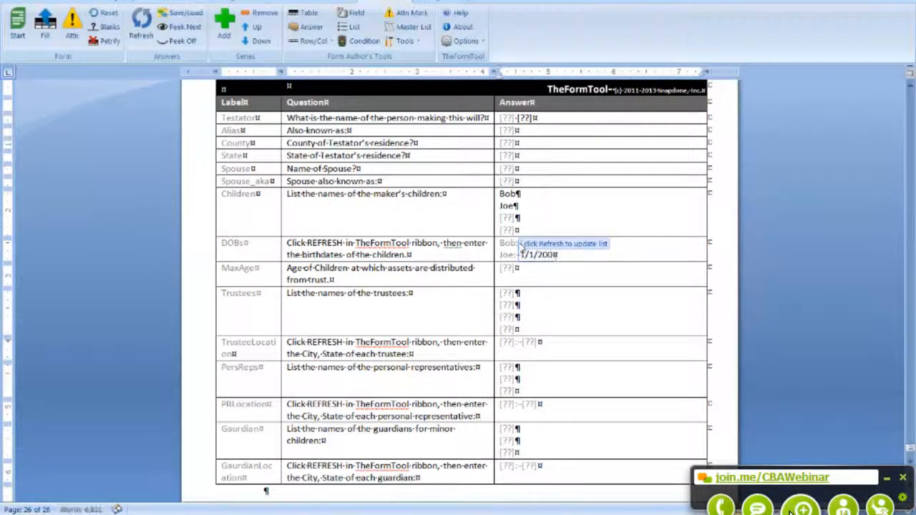
{"action": "type", "text": "5"}
{"action": "left_click", "coordinate": [570, 282]}
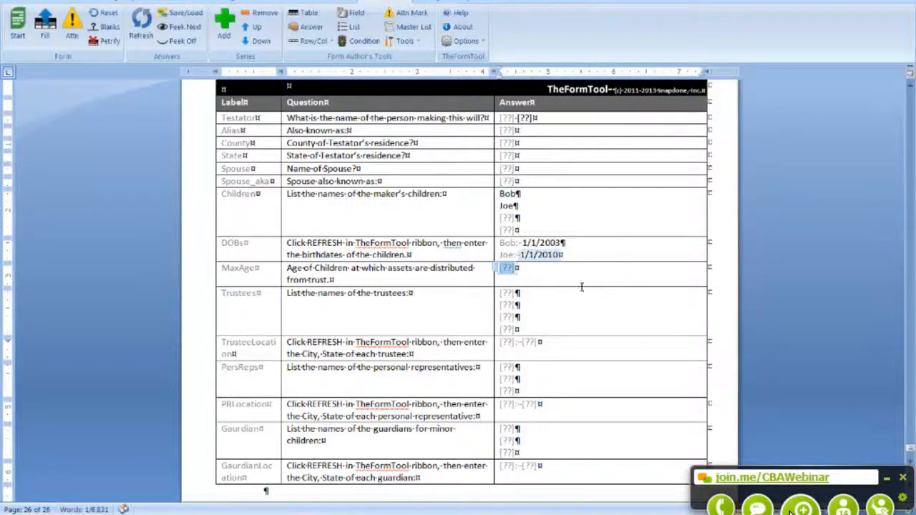
{"action": "scroll", "coordinate": [555, 288], "scroll_direction": "up", "scroll_amount": 2}
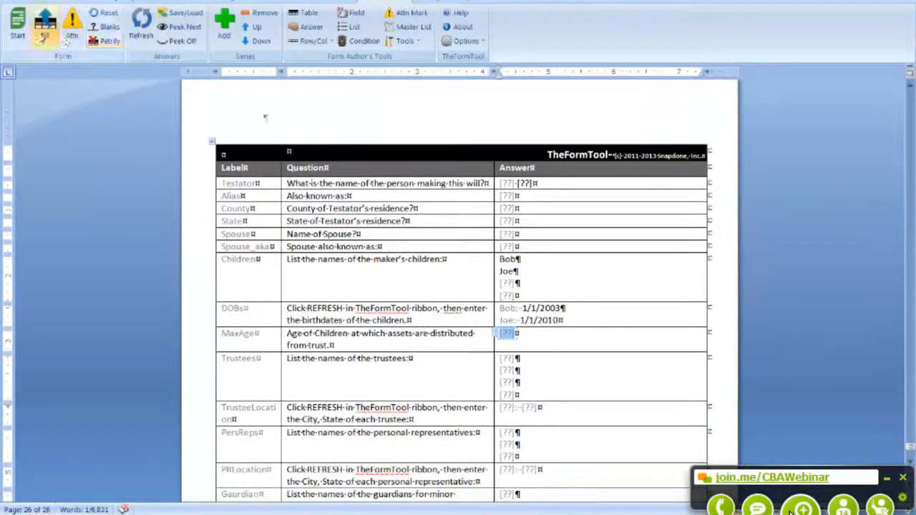
Step: Fill the will from the answers and check Article 1's children's names and birthdates
{"action": "left_click", "coordinate": [45, 29]}
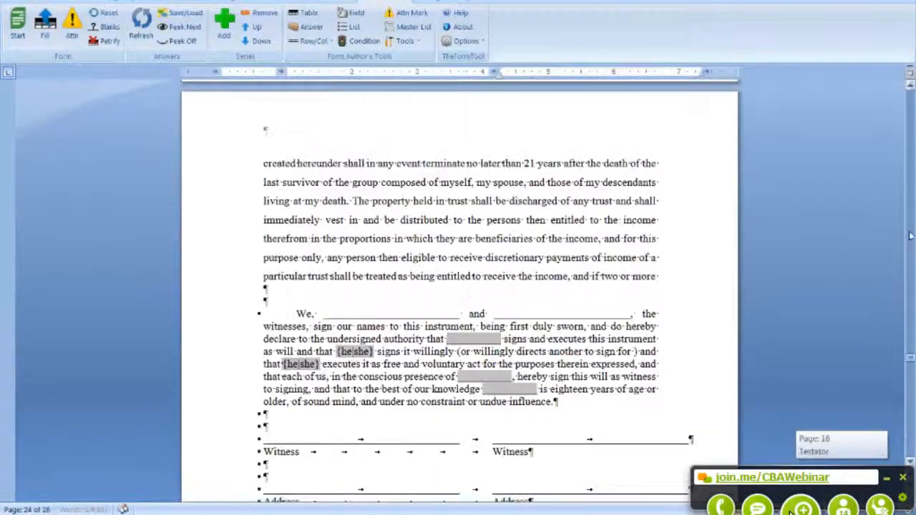
{"action": "left_click_drag", "start_coordinate": [907, 223], "coordinate": [909, 145]}
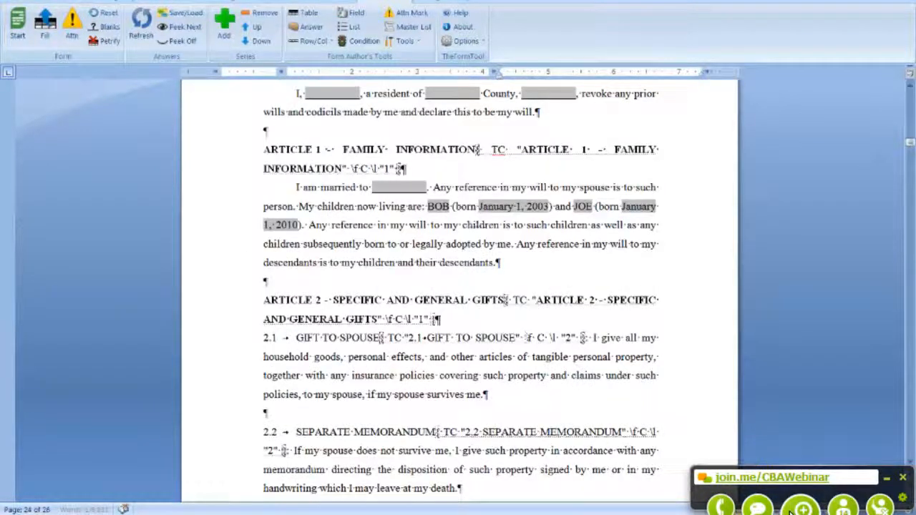
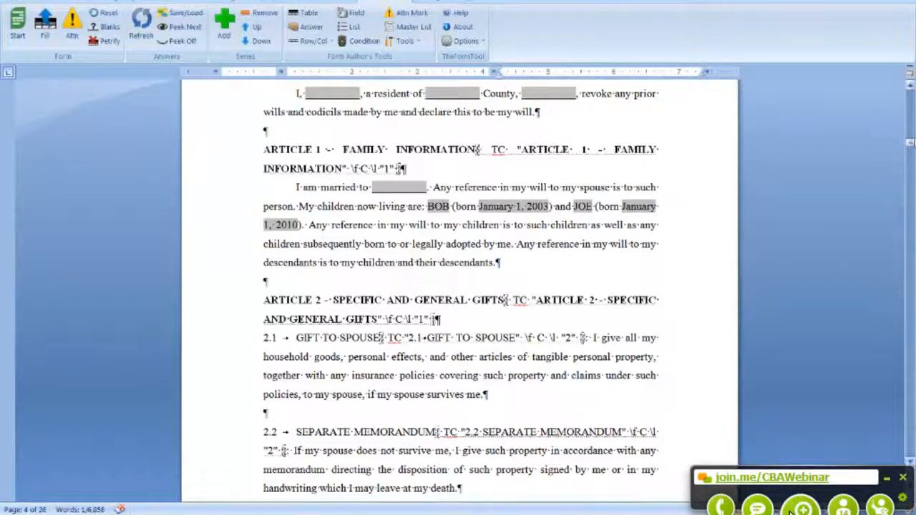
Step: Scroll down to page 26 to reach the will's Label/Question/Answer table
{"action": "left_click_drag", "start_coordinate": [908, 142], "coordinate": [873, 419]}
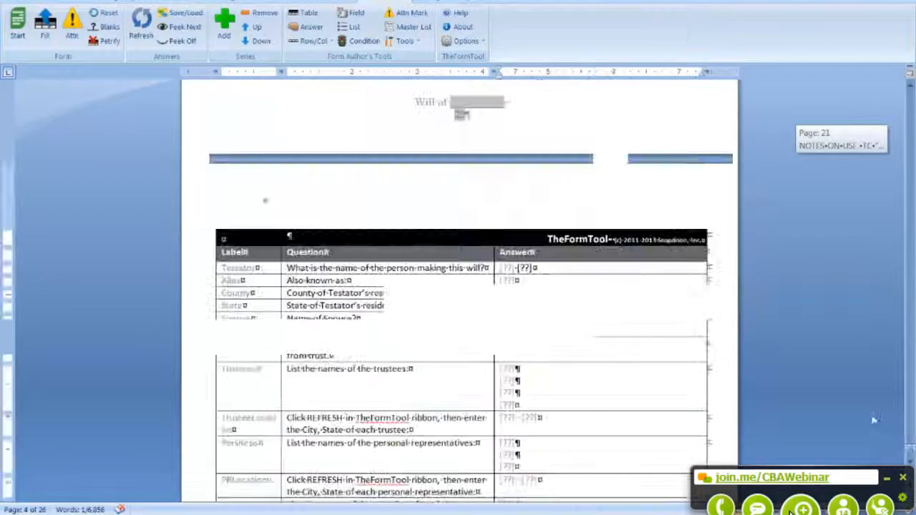
Step: Add TEd as the third child and refresh the answers to get his birthdate entry
{"action": "scroll", "coordinate": [570, 392], "scroll_direction": "down", "scroll_amount": 3}
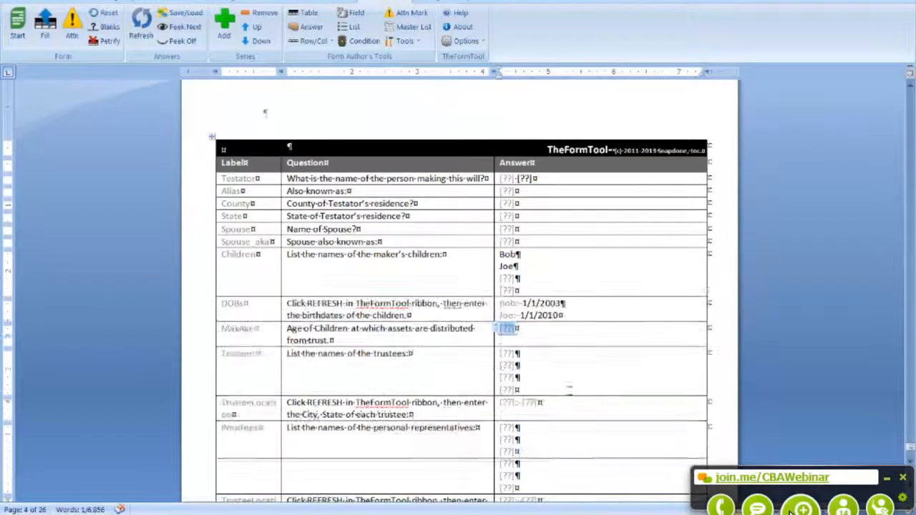
{"action": "left_click", "coordinate": [509, 279]}
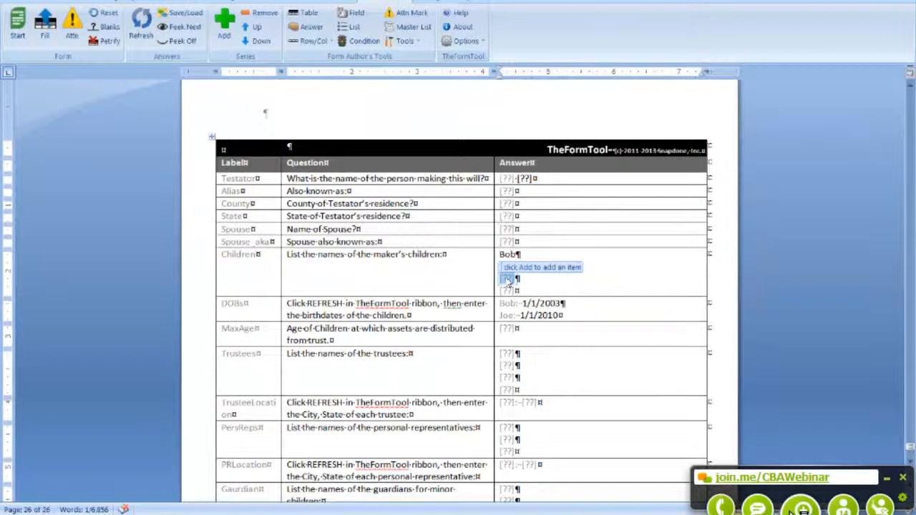
{"action": "type", "text": "TEd"}
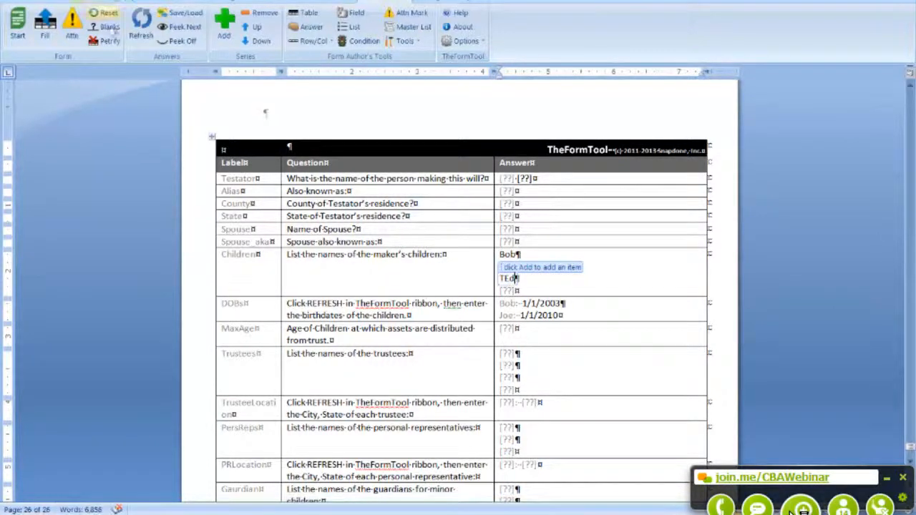
{"action": "left_click", "coordinate": [141, 25]}
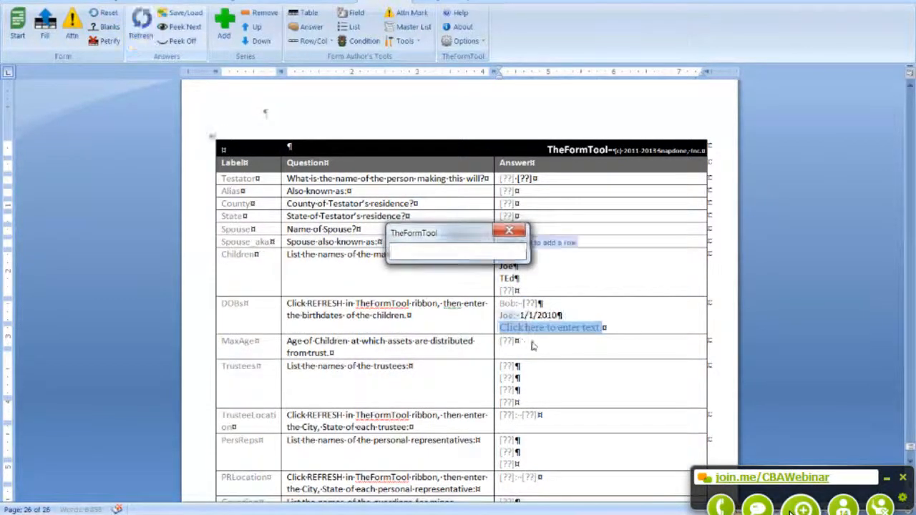
{"action": "left_click", "coordinate": [531, 327]}
{"action": "type", "text": "1"}
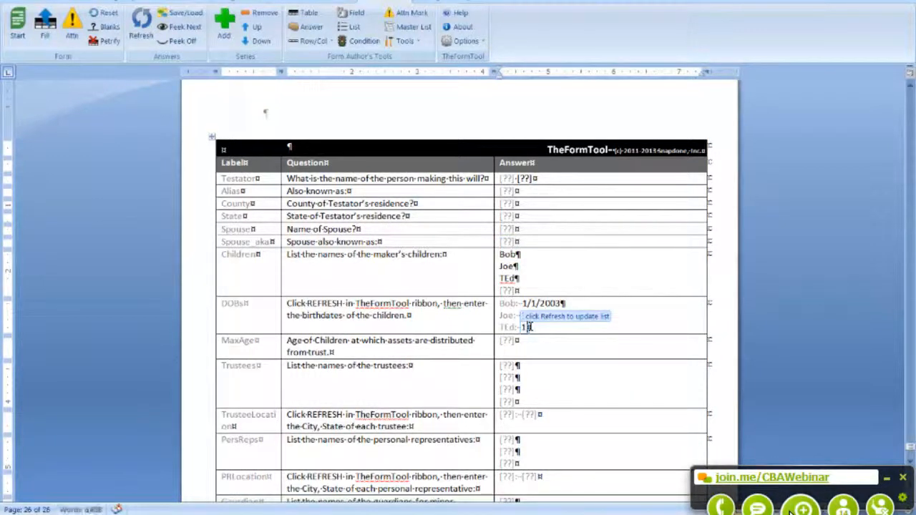
{"action": "type", "text": "/12/200"}
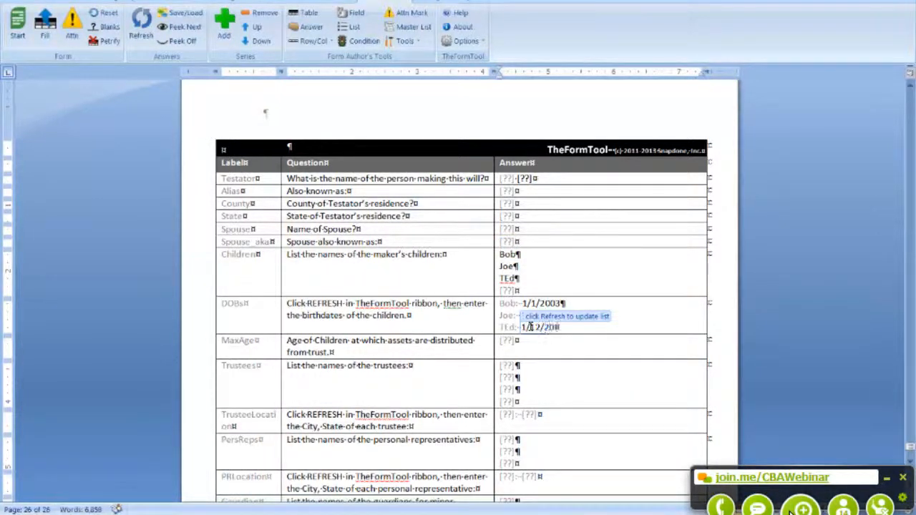
{"action": "key", "text": "BackSpace"}
{"action": "type", "text": "12"}
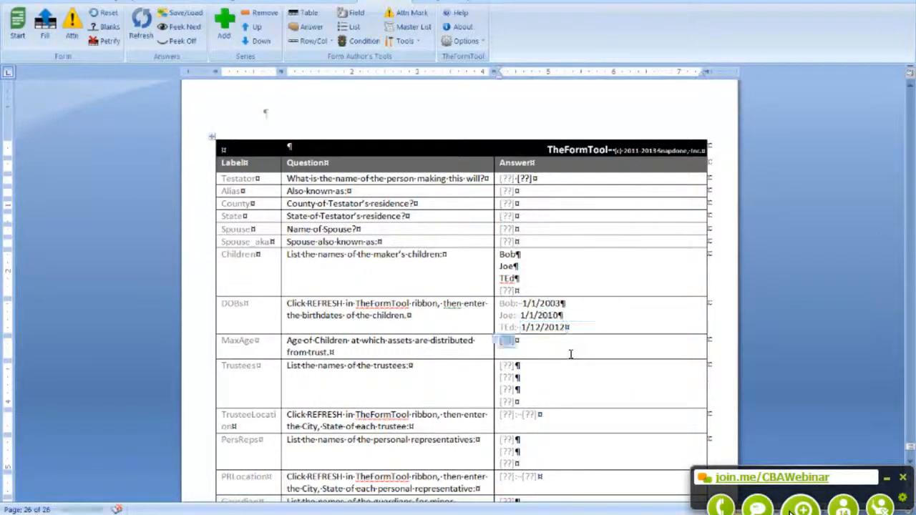
{"action": "left_click", "coordinate": [45, 25]}
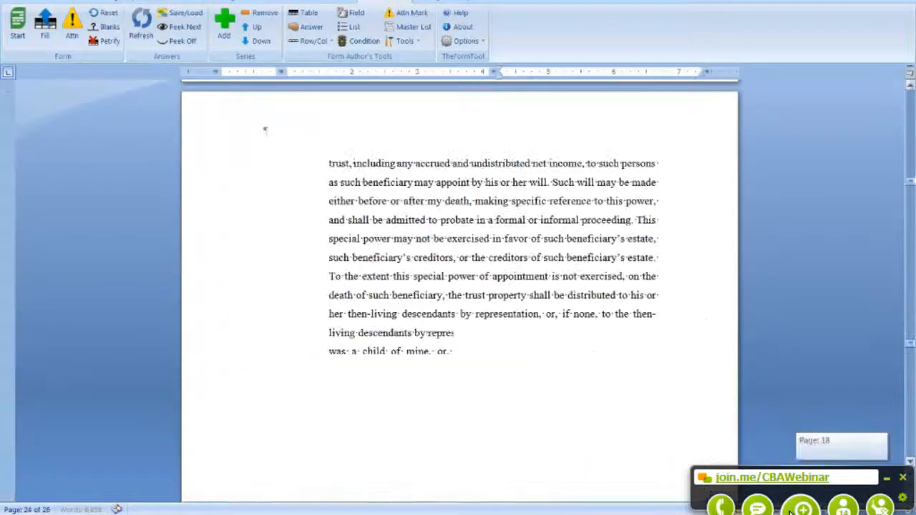
Step: Check that Article 1 now lists BOB, JOE and TED with their birthdates
{"action": "left_click_drag", "start_coordinate": [911, 182], "coordinate": [911, 146]}
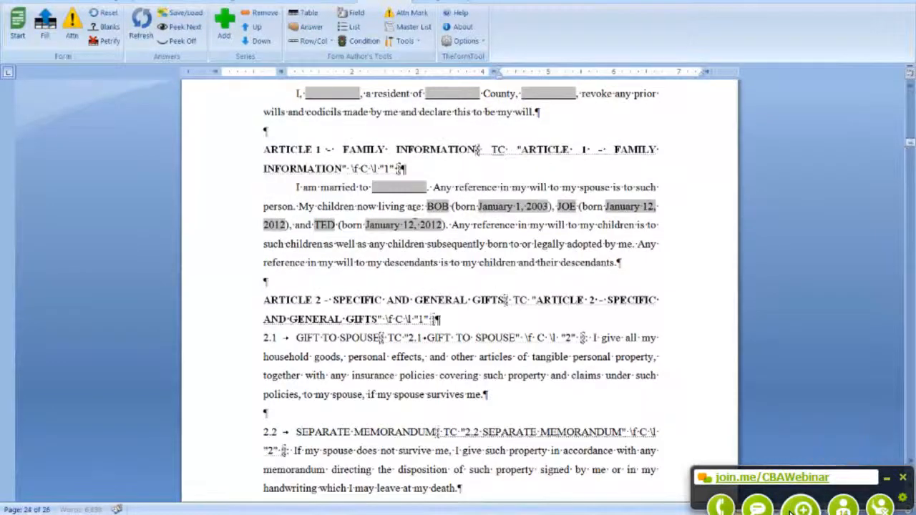
{"action": "left_click", "coordinate": [289, 226]}
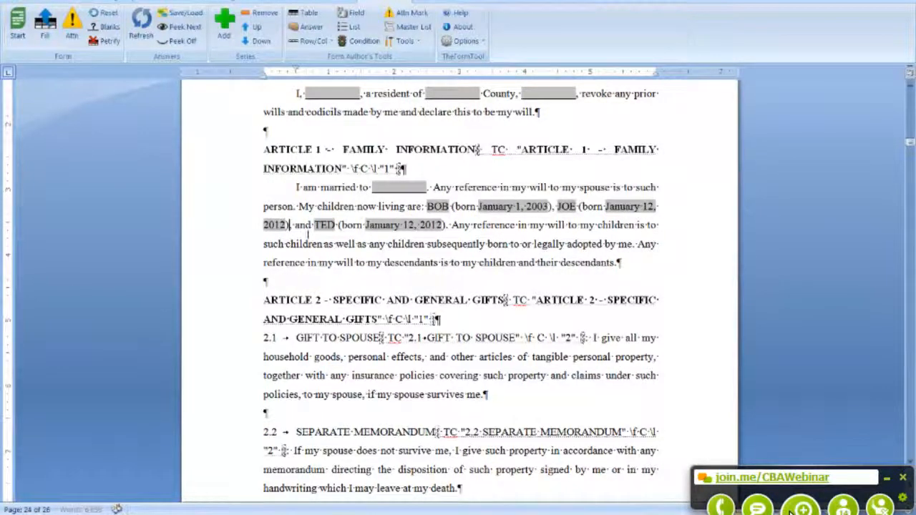
{"action": "left_click", "coordinate": [441, 225]}
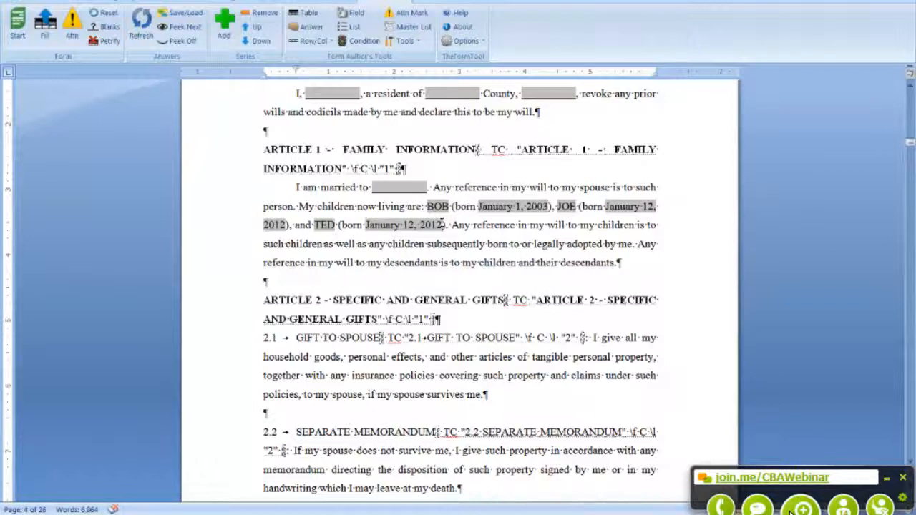
{"action": "scroll", "coordinate": [343, 454], "scroll_direction": "down", "scroll_amount": 8}
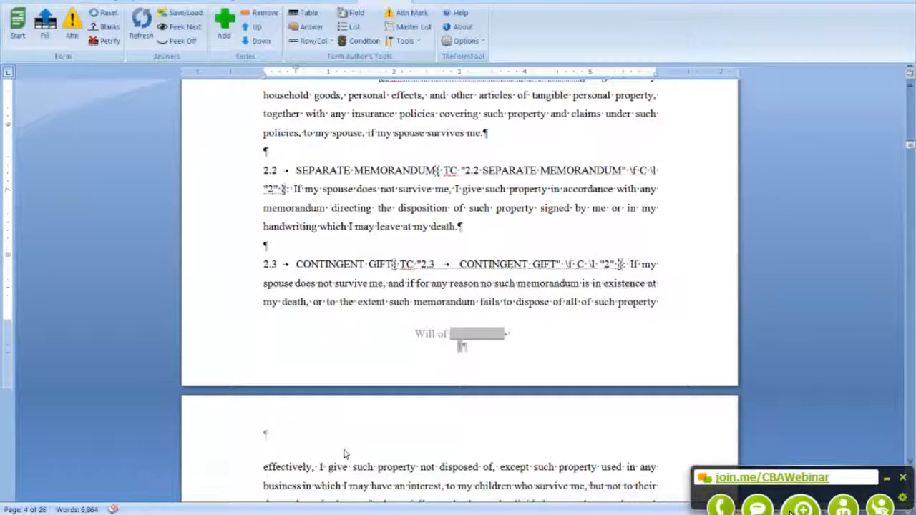
Step: Look over section 2.2, then bring up the other open Word documents
{"action": "double_click", "coordinate": [398, 227]}
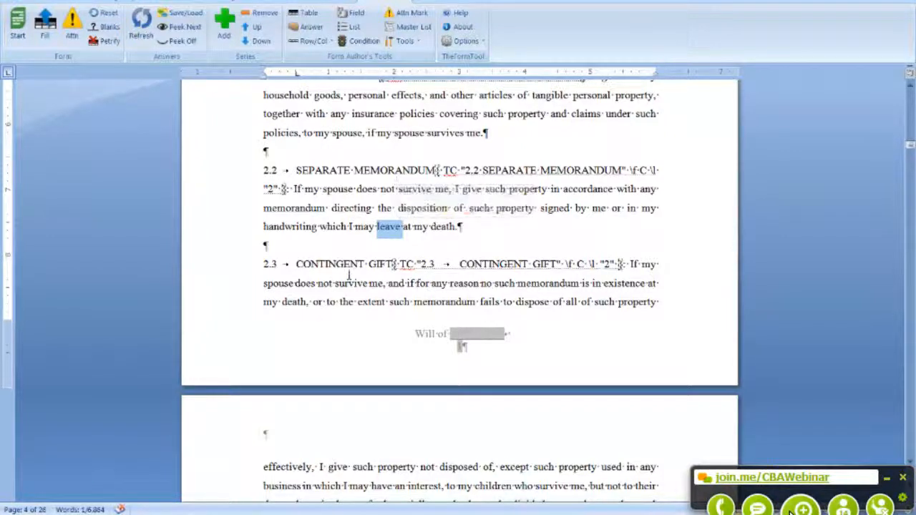
{"action": "scroll", "coordinate": [461, 346], "scroll_direction": "up", "scroll_amount": 5}
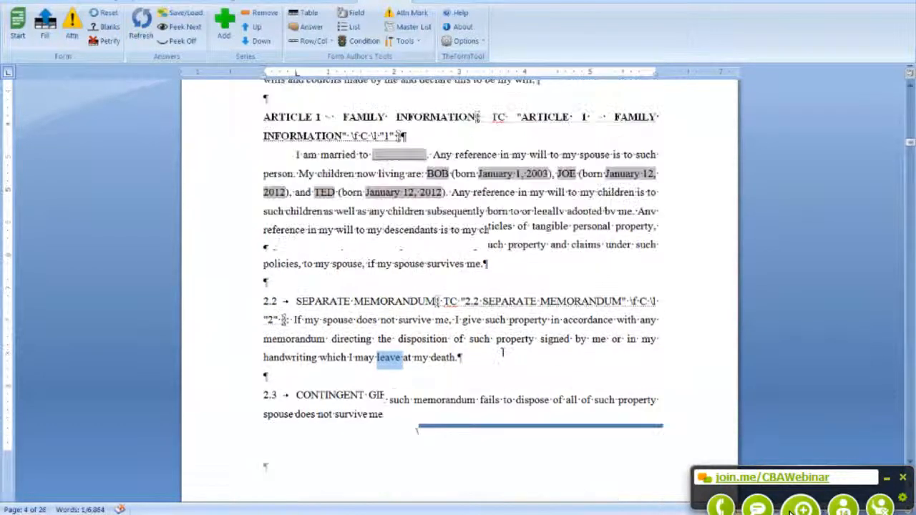
{"action": "scroll", "coordinate": [501, 352], "scroll_direction": "down", "scroll_amount": 3}
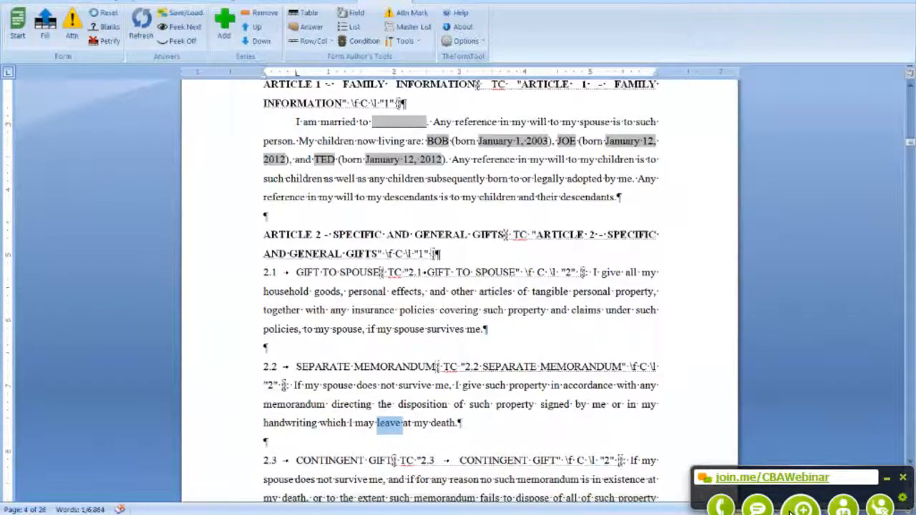
{"action": "left_click", "coordinate": [307, 514]}
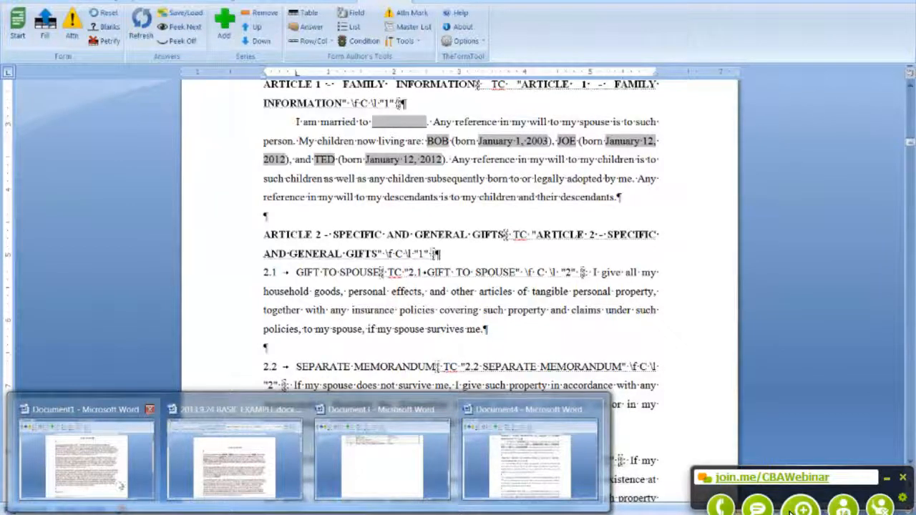
Step: Switch from the will to the letter document with its answer table
{"action": "mouse_move", "coordinate": [139, 487]}
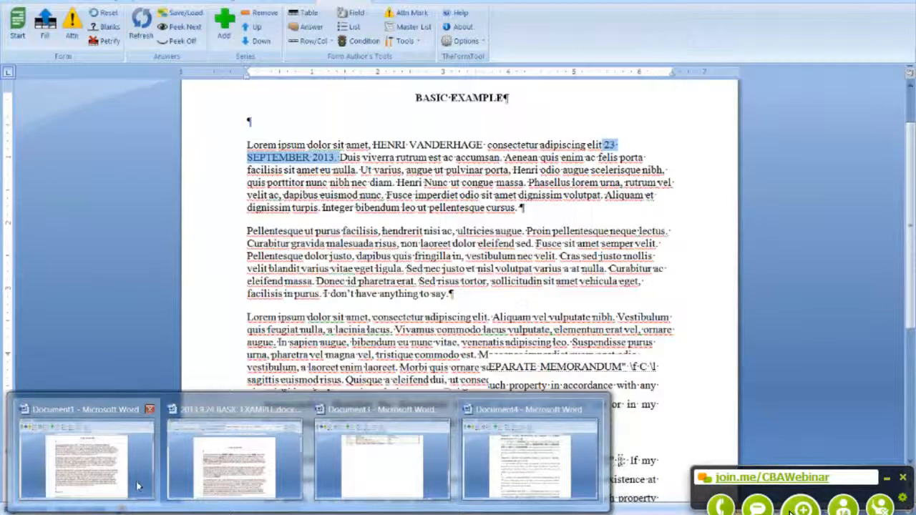
{"action": "left_click", "coordinate": [138, 486]}
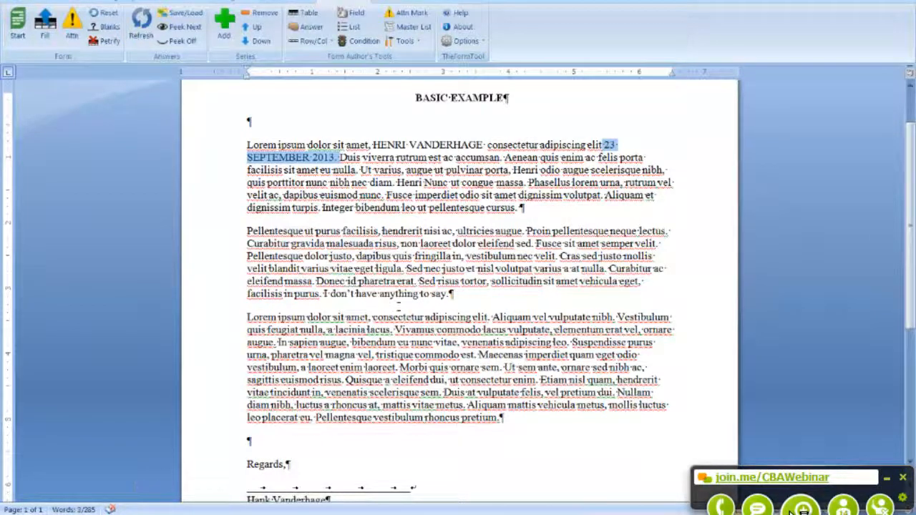
{"action": "scroll", "coordinate": [138, 487], "scroll_direction": "down", "scroll_amount": 7}
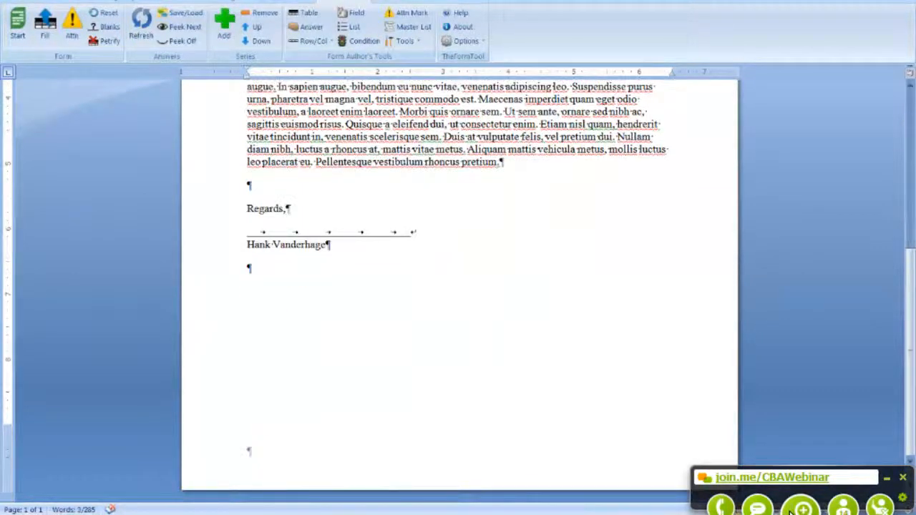
{"action": "mouse_move", "coordinate": [285, 511]}
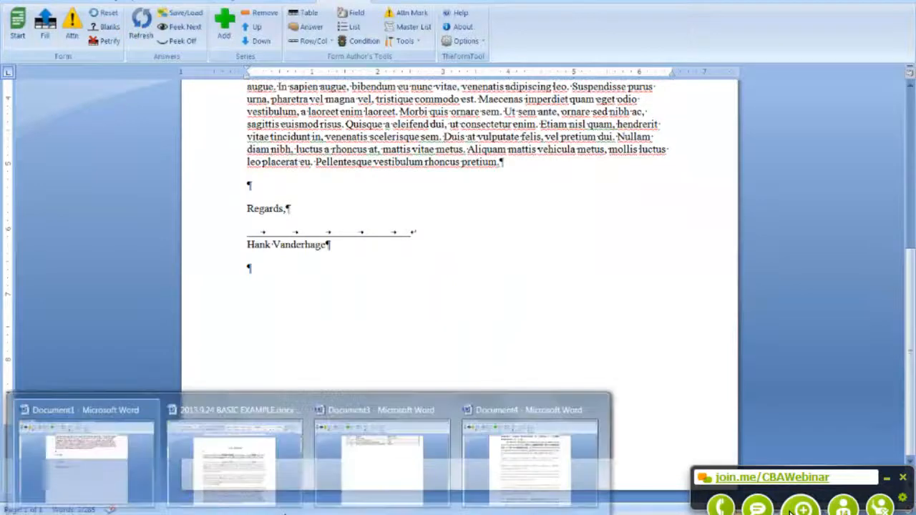
{"action": "left_click", "coordinate": [395, 487]}
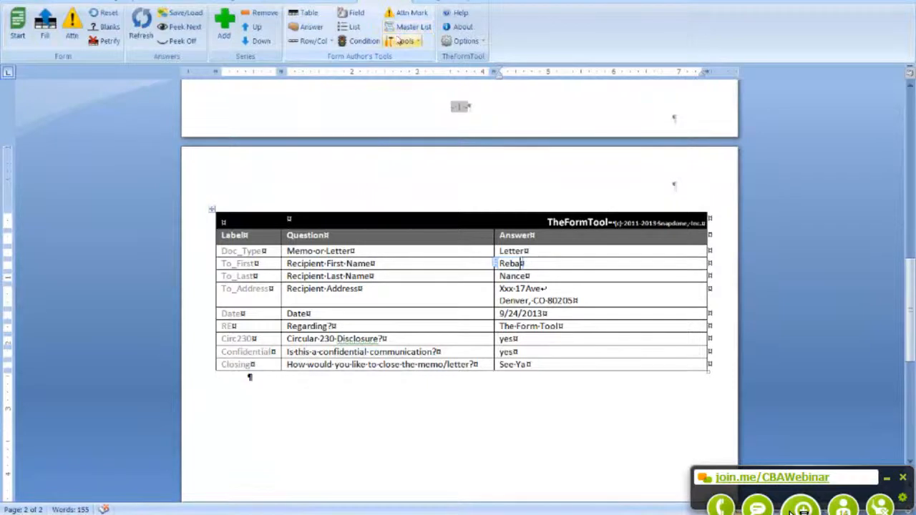
Step: Make Recipient First Name a text answer with a pronoun
{"action": "left_click", "coordinate": [311, 28]}
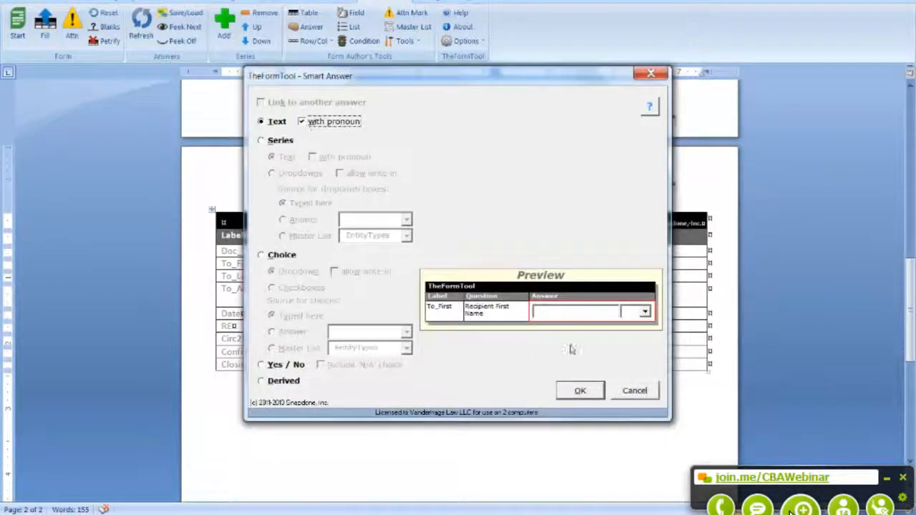
{"action": "left_click", "coordinate": [578, 392]}
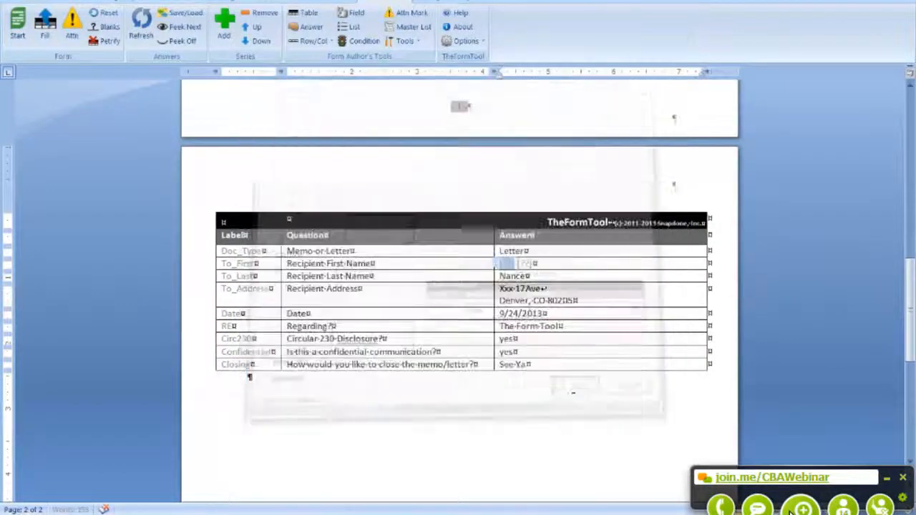
{"action": "left_click", "coordinate": [529, 264]}
{"action": "left_click", "coordinate": [540, 264]}
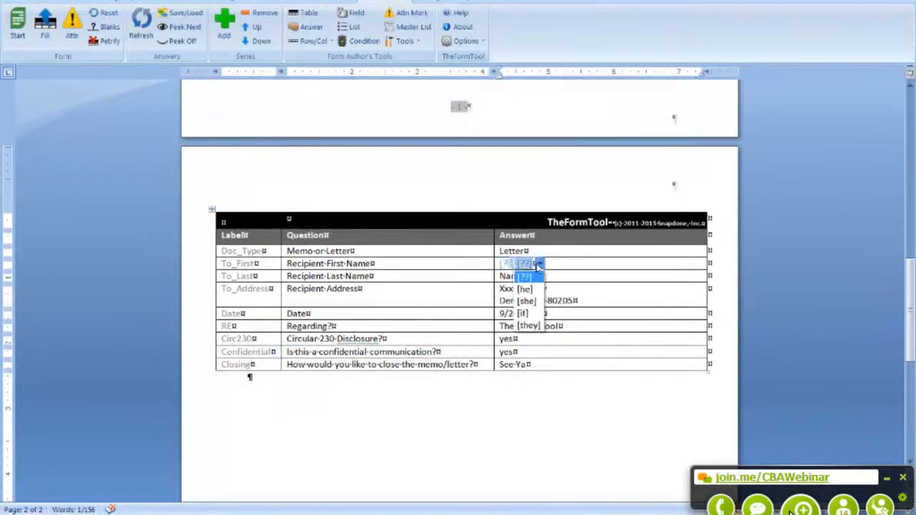
Step: Enter Reba as the recipient's first name with pronoun she
{"action": "left_click", "coordinate": [496, 265]}
{"action": "type", "text": "REbv"}
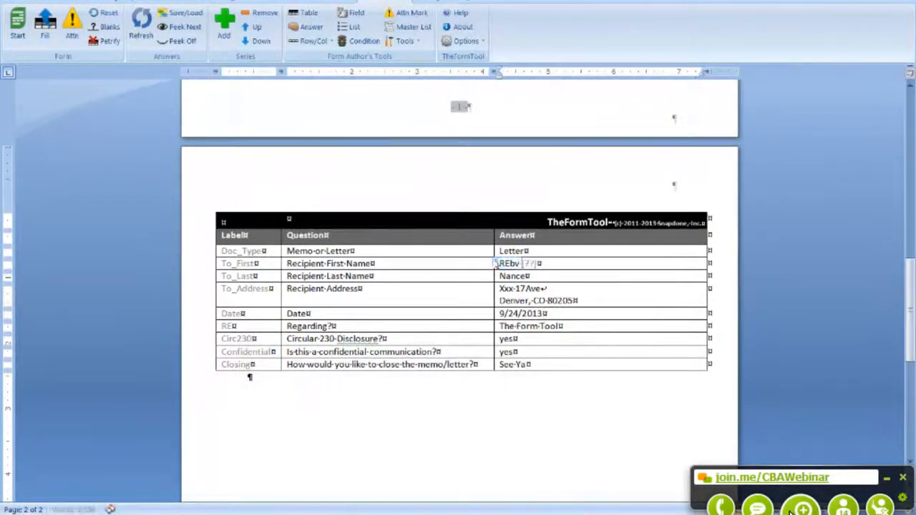
{"action": "key", "text": "BackSpace"}
{"action": "key", "text": "BackSpace"}
{"action": "key", "text": "BackSpace"}
{"action": "type", "text": "eba"}
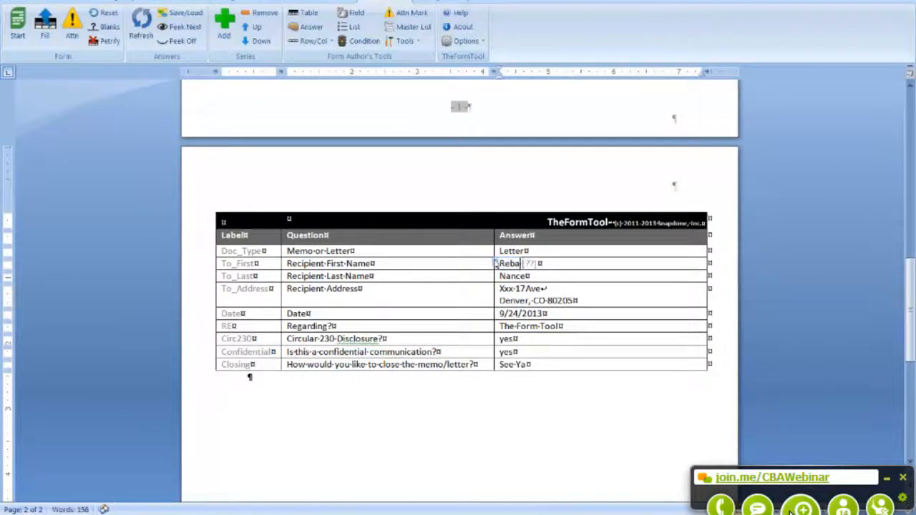
{"action": "left_click", "coordinate": [533, 264]}
{"action": "left_click", "coordinate": [545, 265]}
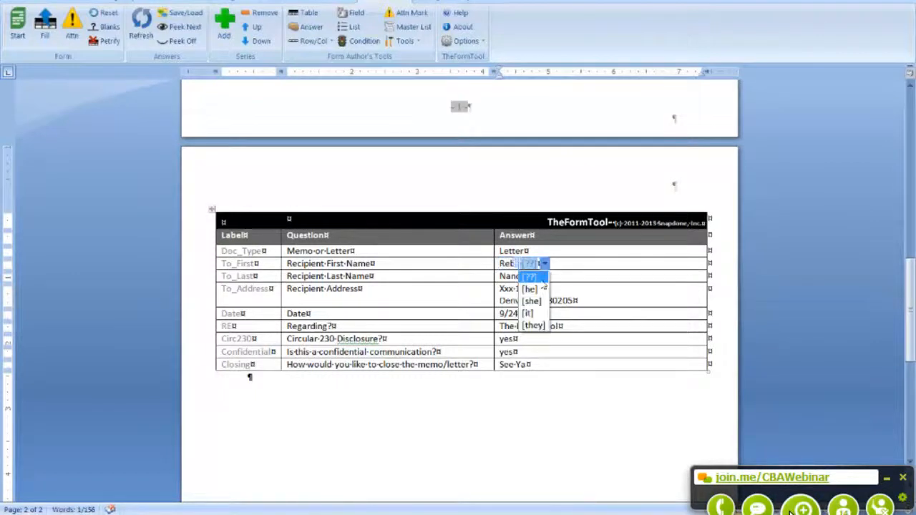
{"action": "left_click", "coordinate": [532, 300]}
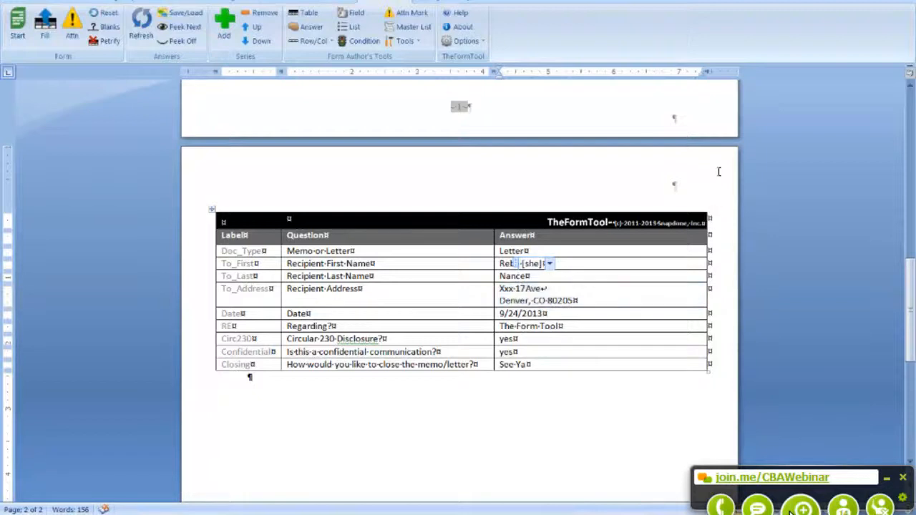
{"action": "scroll", "coordinate": [665, 206], "scroll_direction": "up", "scroll_amount": 3}
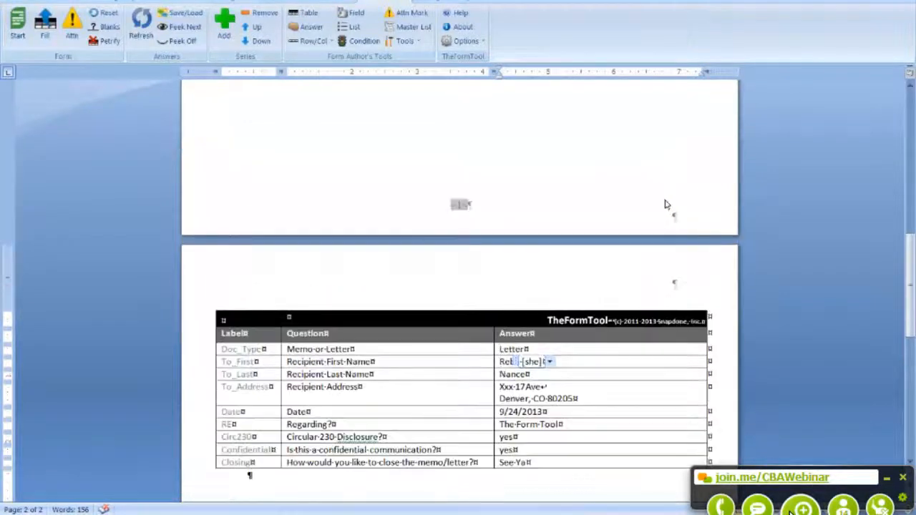
{"action": "scroll", "coordinate": [674, 481], "scroll_direction": "up", "scroll_amount": 15}
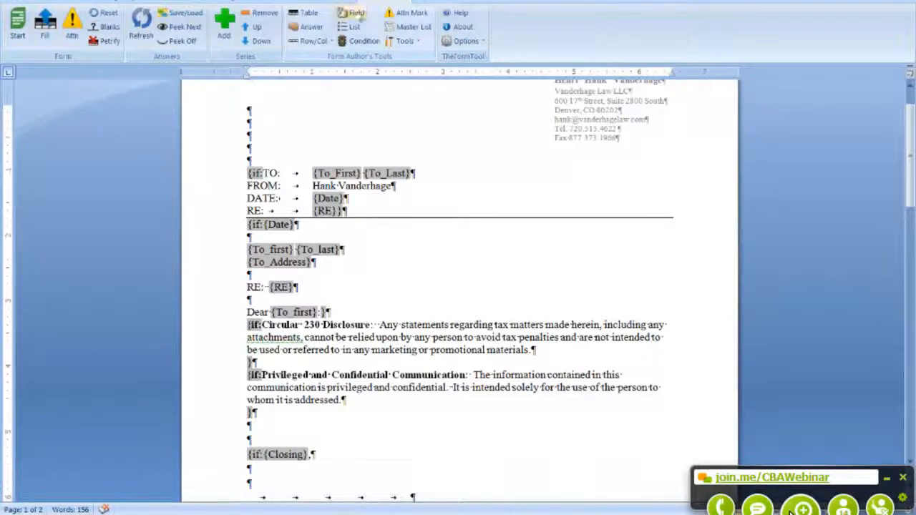
Step: Insert To_First into the RE: line as a Mr. | Ms. pronoun field and fill the letter
{"action": "left_click", "coordinate": [352, 13]}
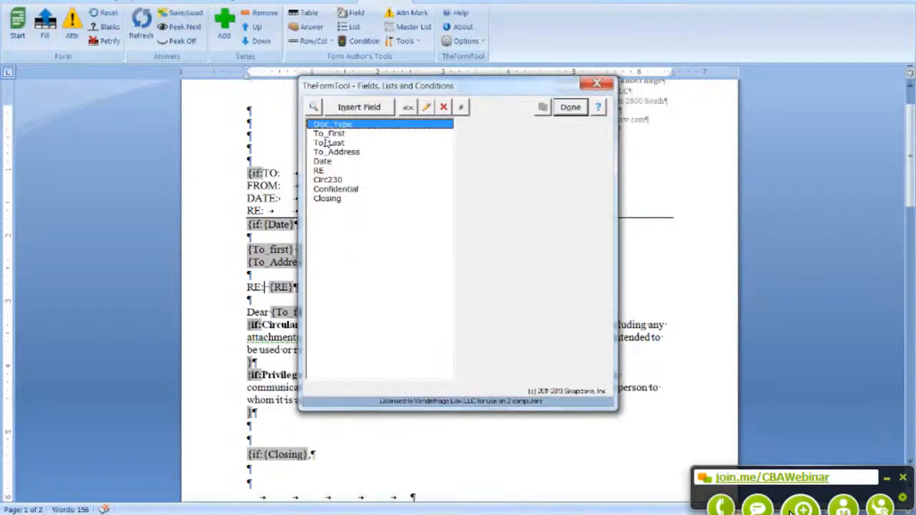
{"action": "left_click", "coordinate": [329, 133]}
{"action": "left_click", "coordinate": [359, 107]}
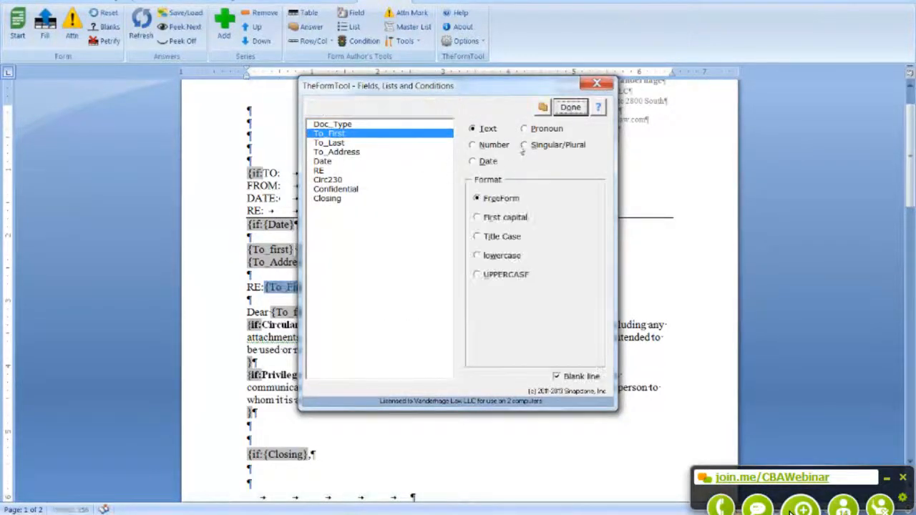
{"action": "left_click", "coordinate": [526, 129]}
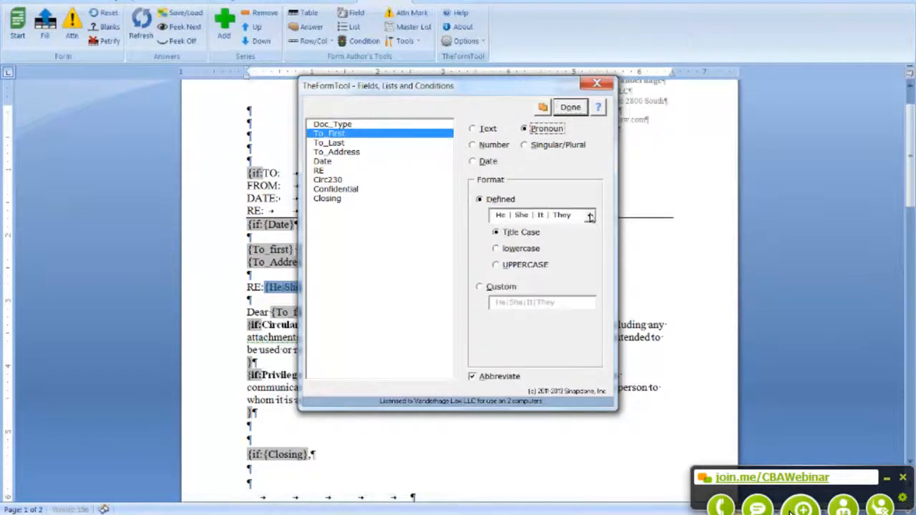
{"action": "left_click", "coordinate": [590, 215]}
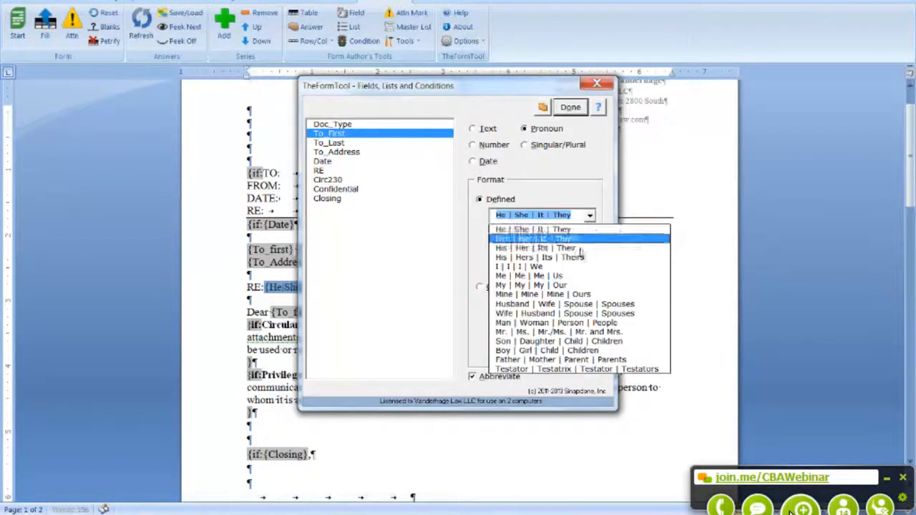
{"action": "left_click", "coordinate": [521, 343]}
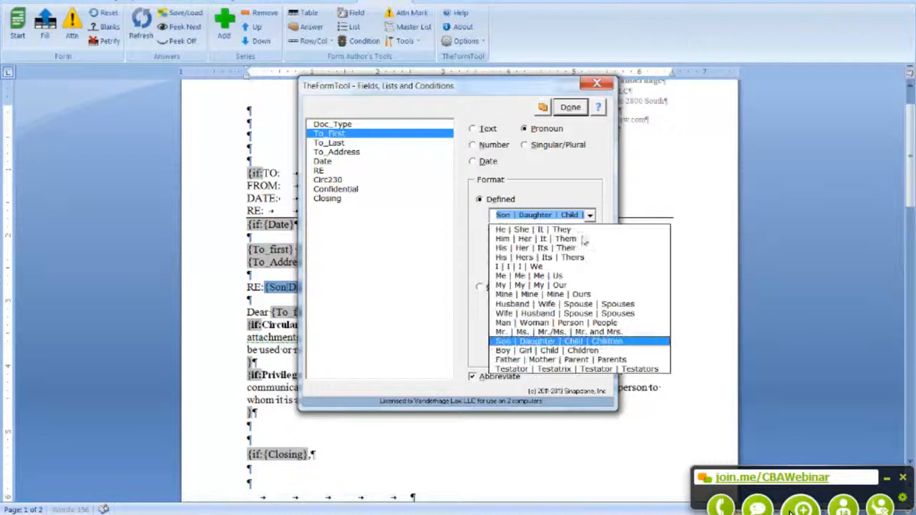
{"action": "left_click", "coordinate": [558, 331]}
{"action": "left_click", "coordinate": [570, 108]}
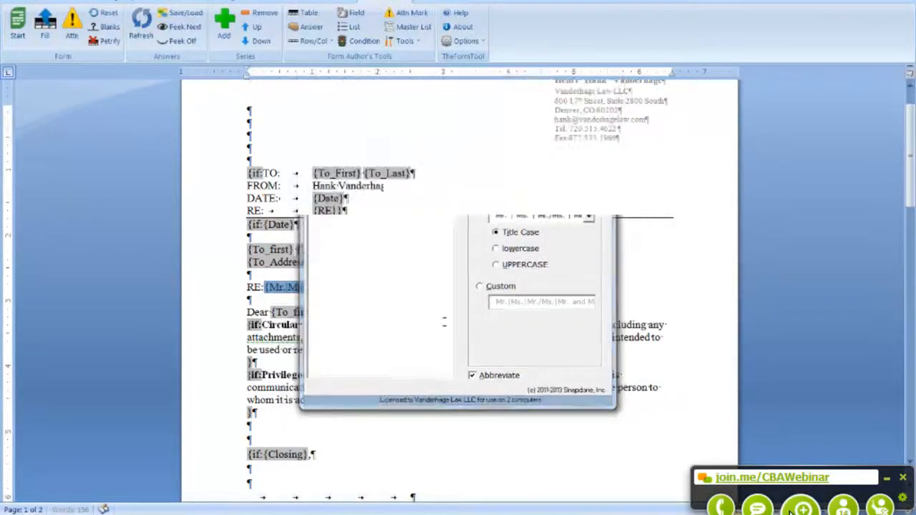
{"action": "left_click", "coordinate": [45, 36]}
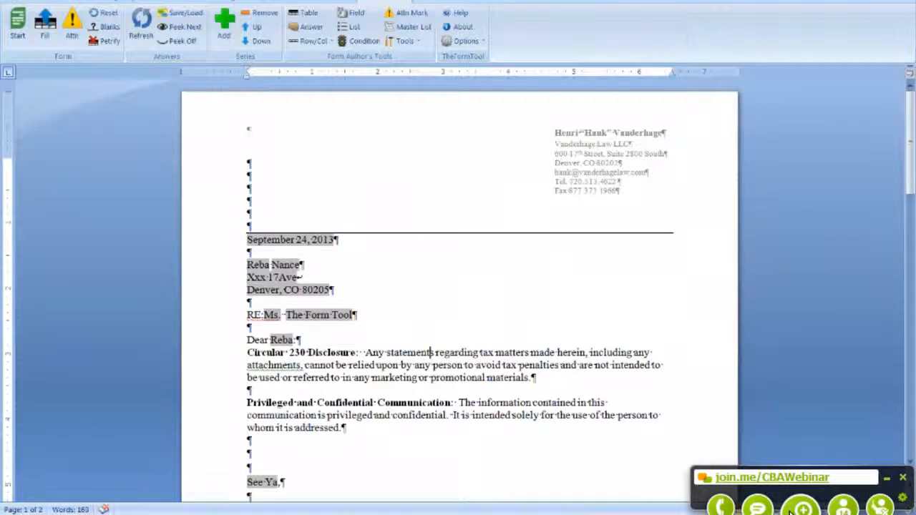
Step: Move 'Ms.' from the RE: line into the salutation so it reads 'Dear Ms. Reba:'
{"action": "double_click", "coordinate": [272, 315]}
{"action": "left_click_drag", "start_coordinate": [270, 319], "coordinate": [270, 342]}
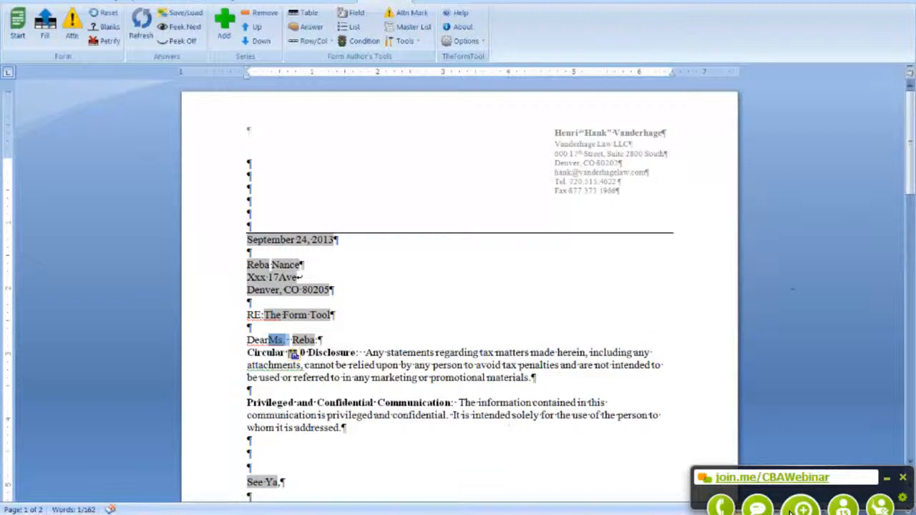
{"action": "left_click_drag", "start_coordinate": [913, 179], "coordinate": [904, 418]}
{"action": "scroll", "coordinate": [458, 287], "scroll_direction": "down", "scroll_amount": 7}
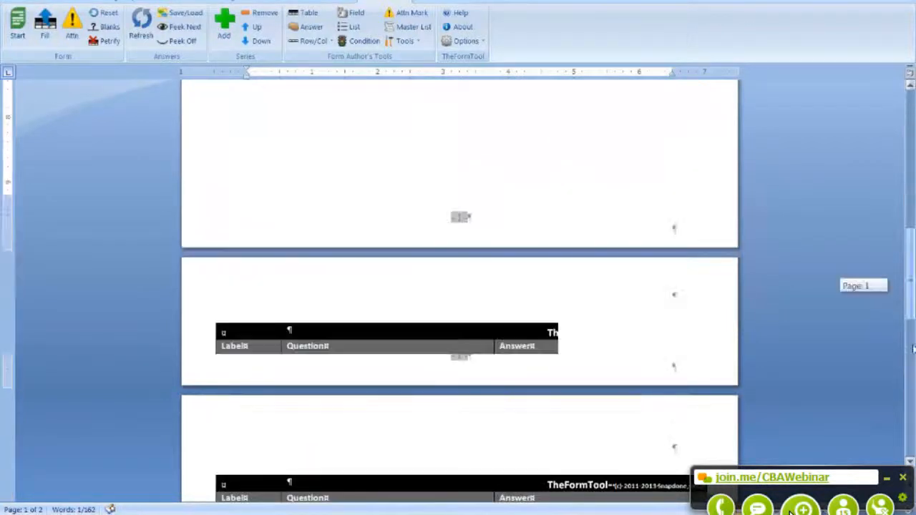
Step: Add a new row after Closing in the answer table labelled Entity
{"action": "left_click", "coordinate": [252, 355]}
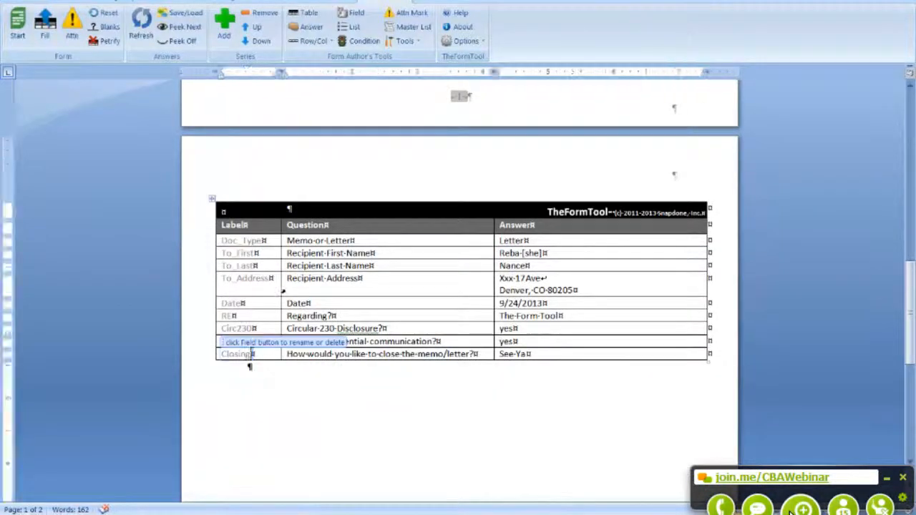
{"action": "left_click", "coordinate": [313, 41]}
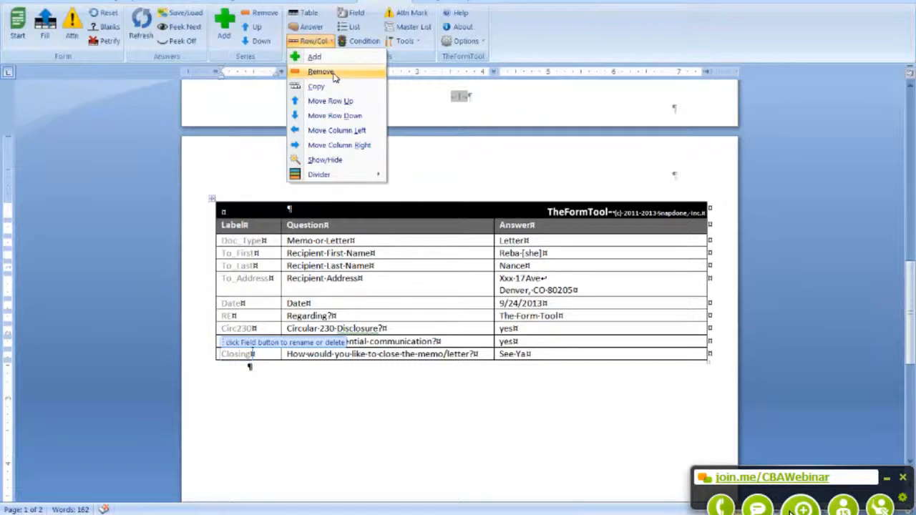
{"action": "left_click", "coordinate": [322, 58]}
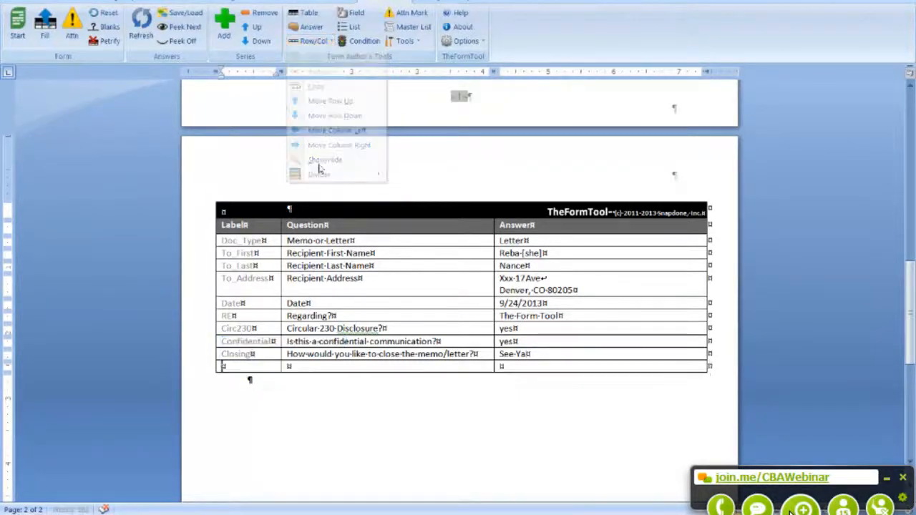
{"action": "type", "text": "E"}
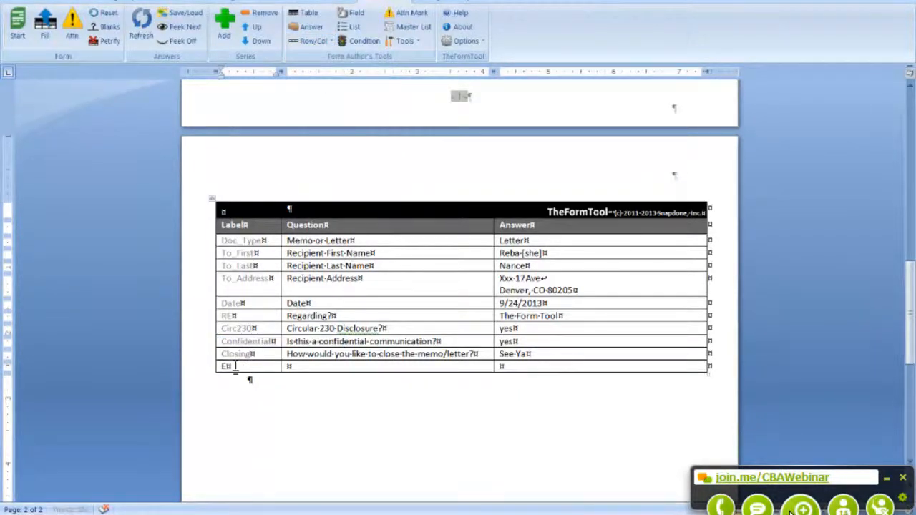
{"action": "type", "text": "ntity"}
{"action": "key", "text": "Tab"}
{"action": "key", "text": "Tab"}
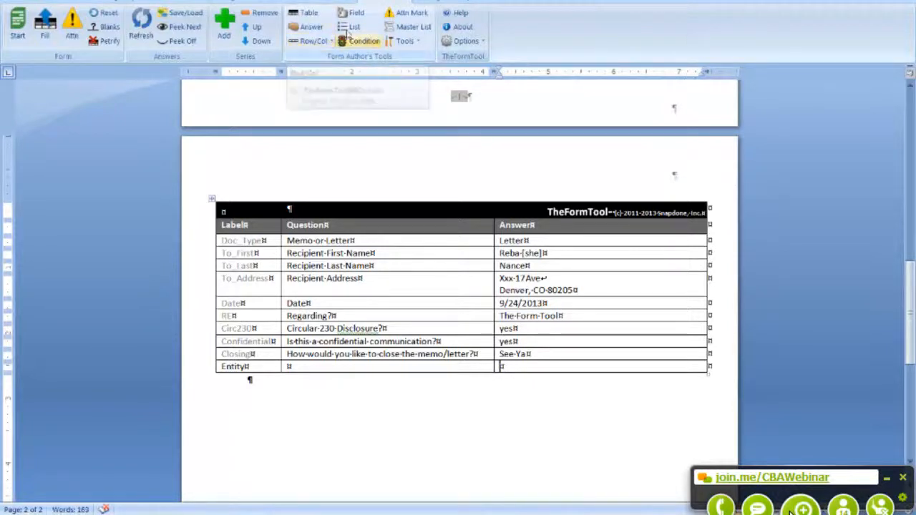
Step: Make the Entity answer a dropdown choice drawn from the EntityTypes master list
{"action": "left_click", "coordinate": [317, 29]}
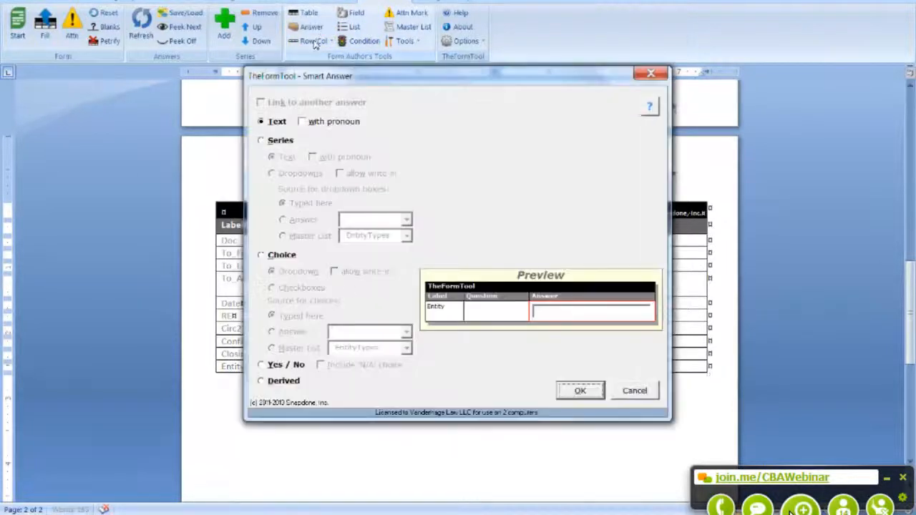
{"action": "left_click", "coordinate": [273, 259]}
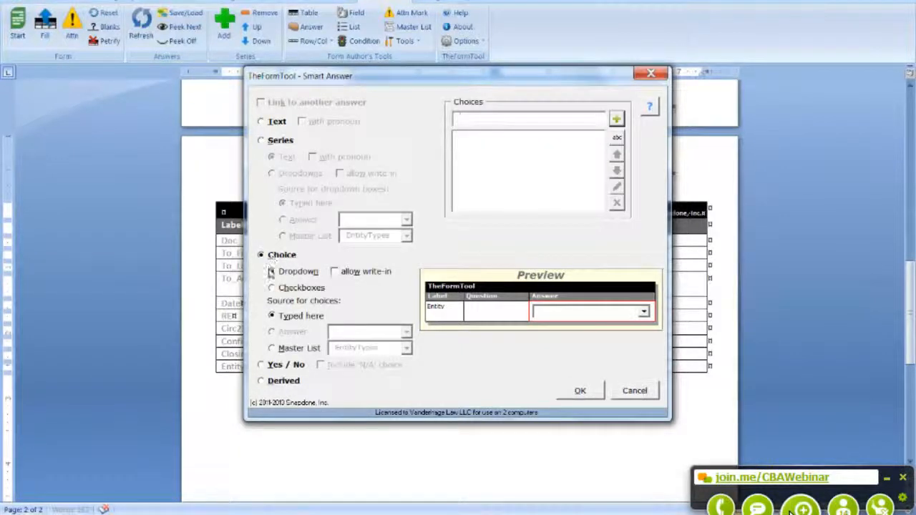
{"action": "left_click", "coordinate": [272, 348]}
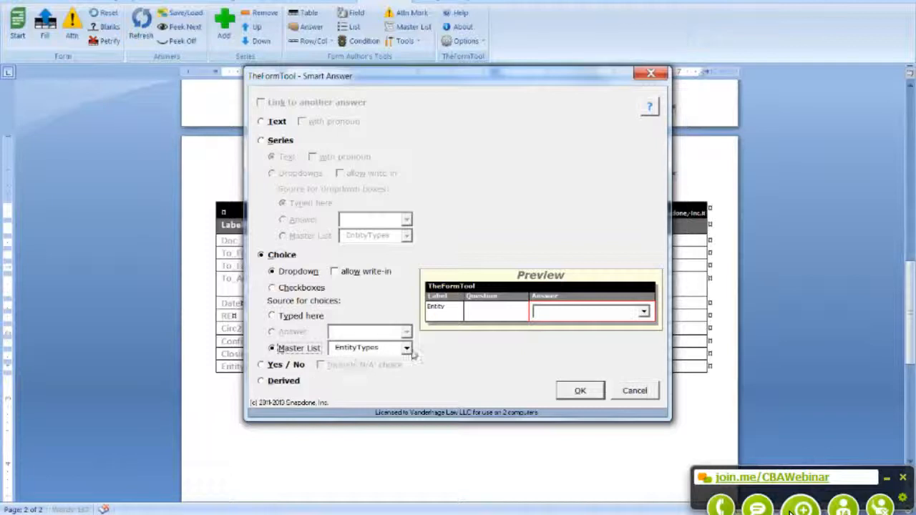
{"action": "left_click", "coordinate": [573, 391]}
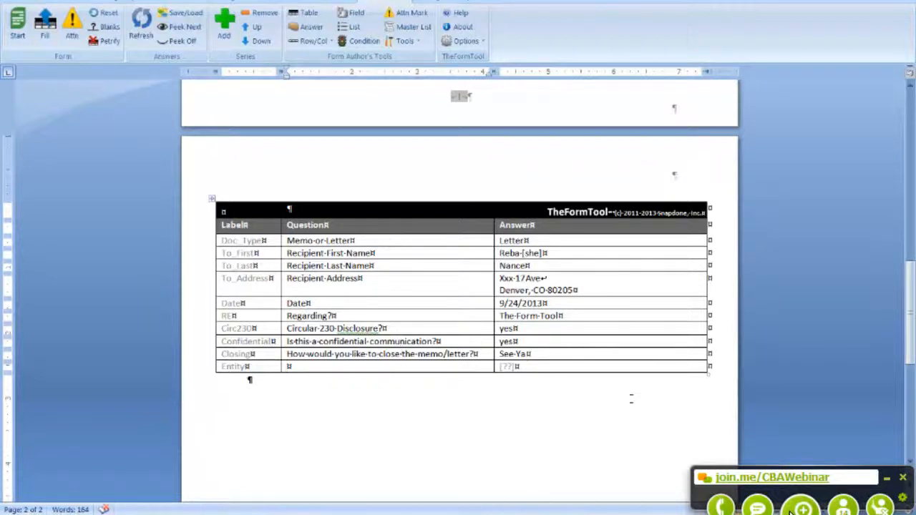
Step: Set the Entity answer to corporation
{"action": "left_click", "coordinate": [510, 367]}
{"action": "left_click", "coordinate": [521, 367]}
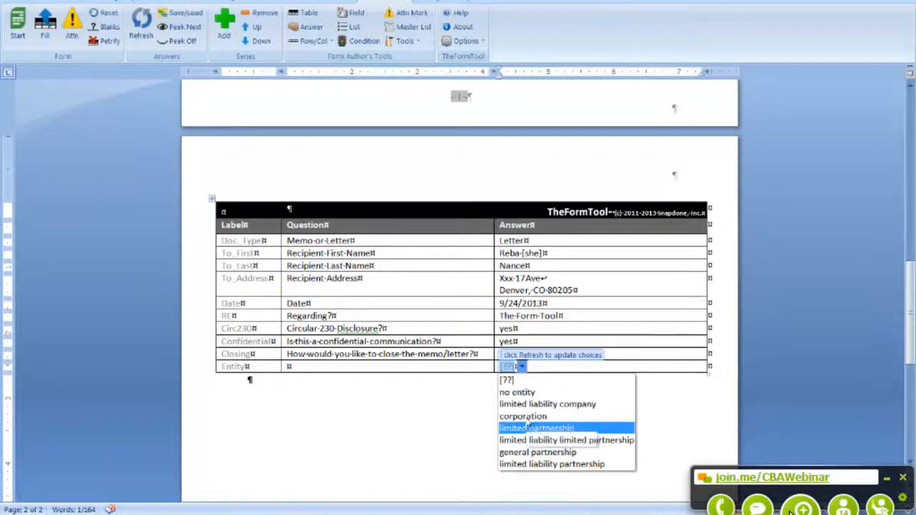
{"action": "key", "text": "Up"}
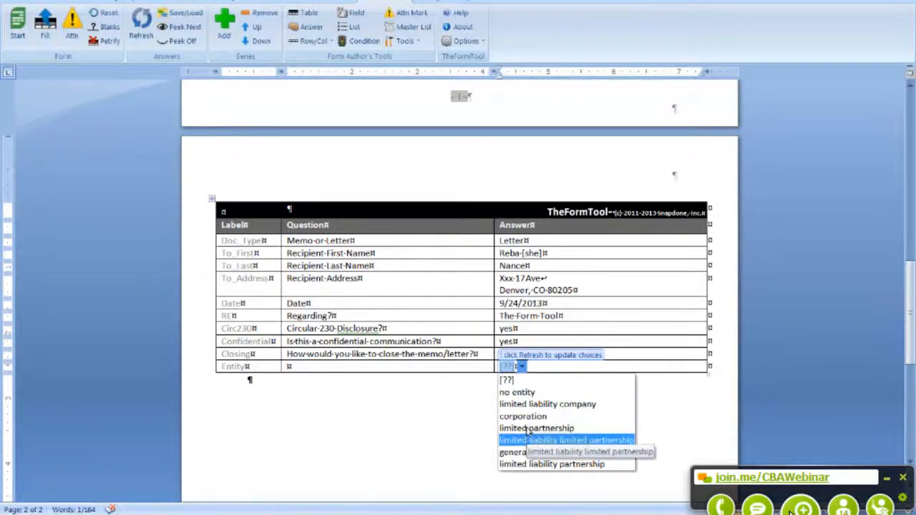
{"action": "left_click", "coordinate": [528, 417]}
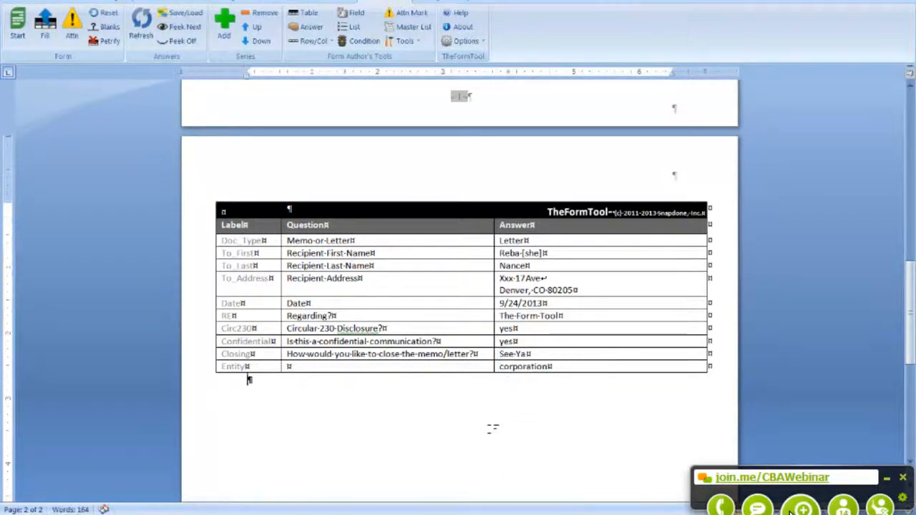
Step: Add the line 'I'm writing about your' with the Entity field above the closing, then refill
{"action": "scroll", "coordinate": [493, 423], "scroll_direction": "up", "scroll_amount": 10}
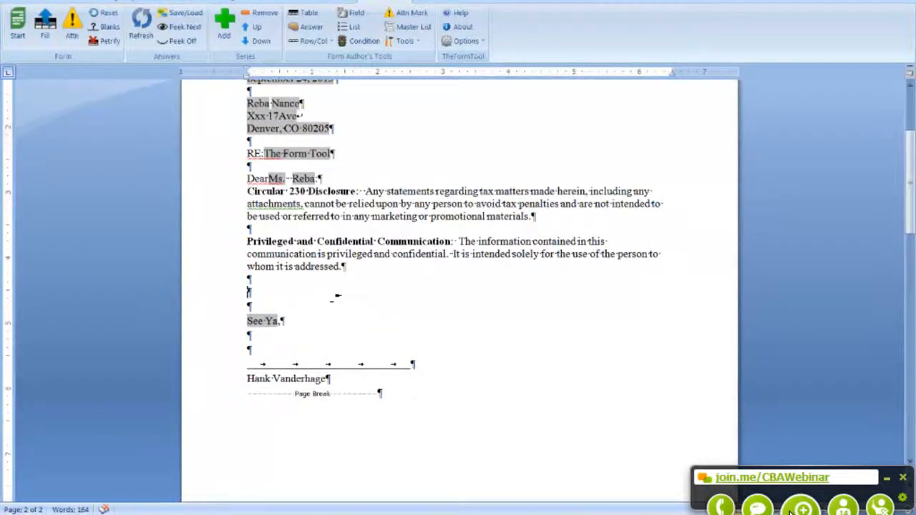
{"action": "type", "text": "I'm wr"}
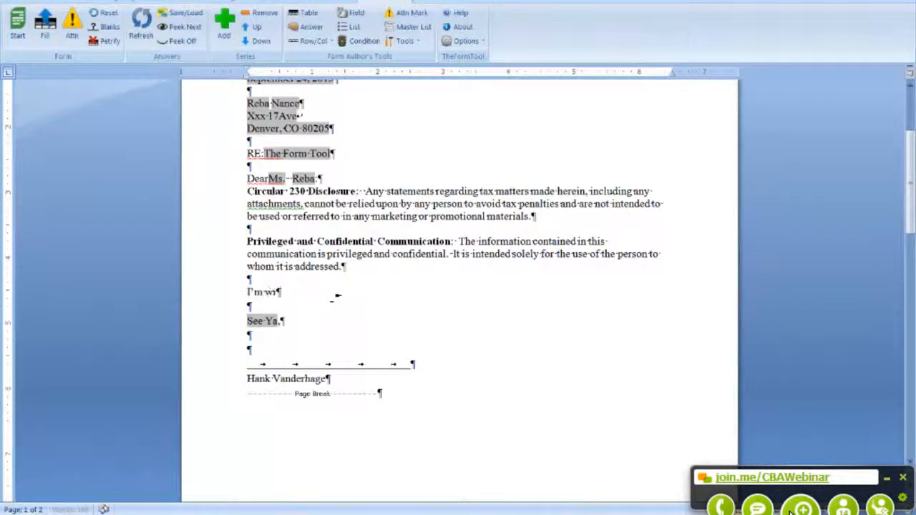
{"action": "type", "text": "iting about y"}
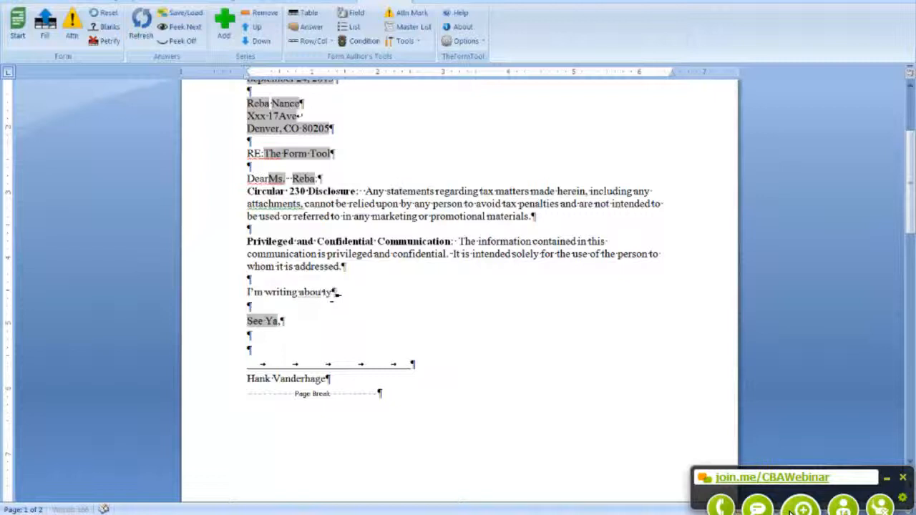
{"action": "type", "text": "our:"}
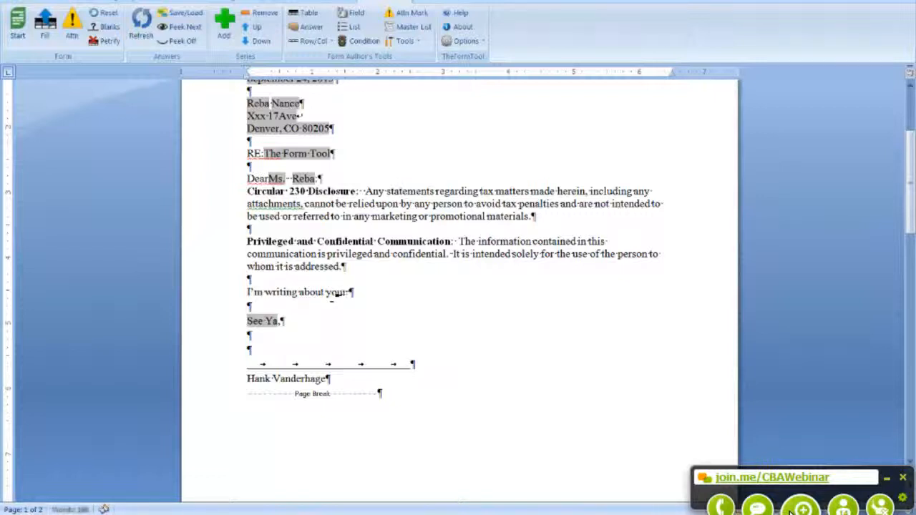
{"action": "left_click", "coordinate": [351, 12]}
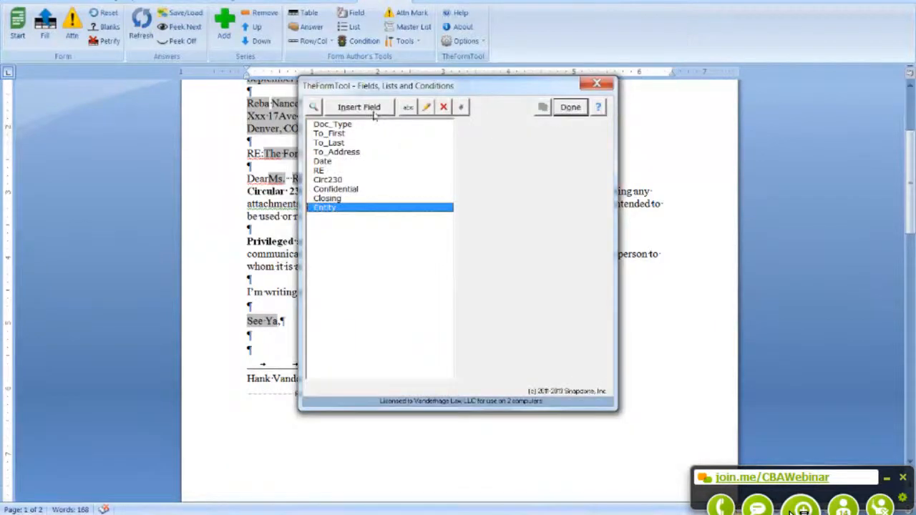
{"action": "left_click", "coordinate": [374, 113]}
{"action": "left_click", "coordinate": [570, 107]}
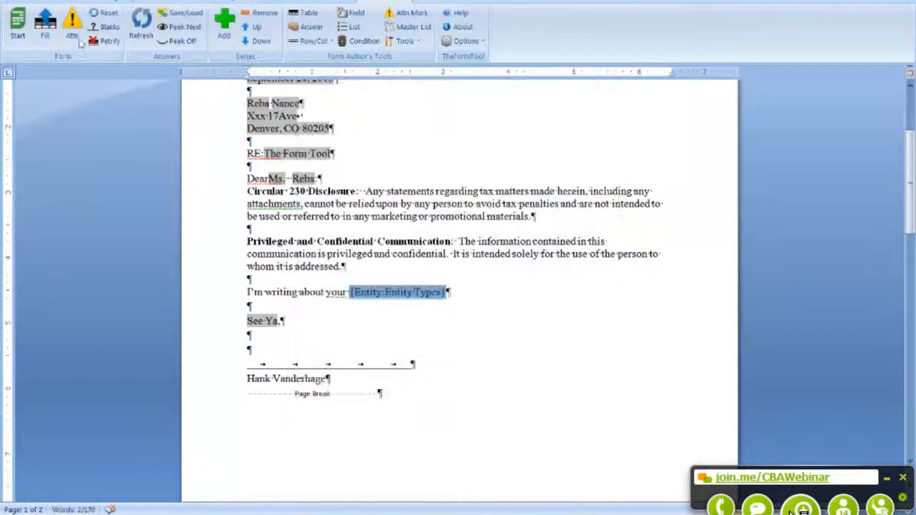
{"action": "left_click", "coordinate": [44, 28]}
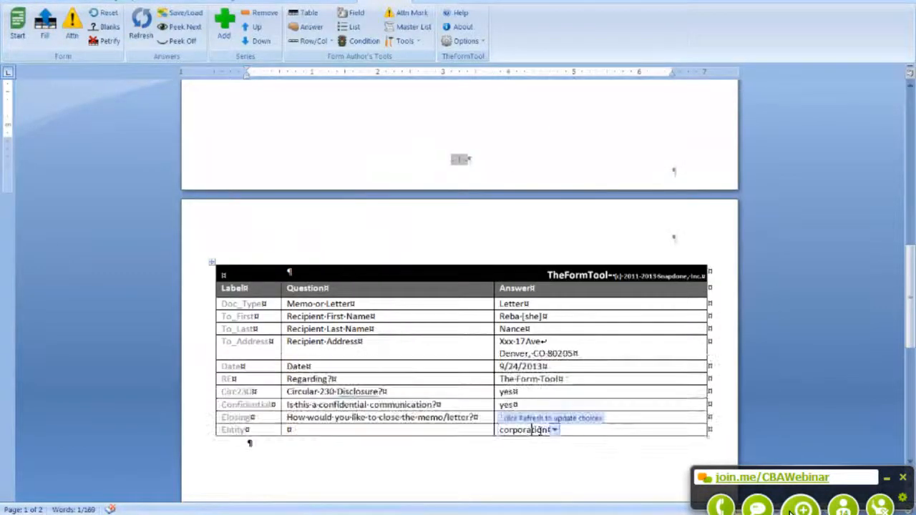
Step: Change the Entity answer to limited liability partnership and refill the letter
{"action": "left_click", "coordinate": [553, 429]}
{"action": "left_click", "coordinate": [543, 416]}
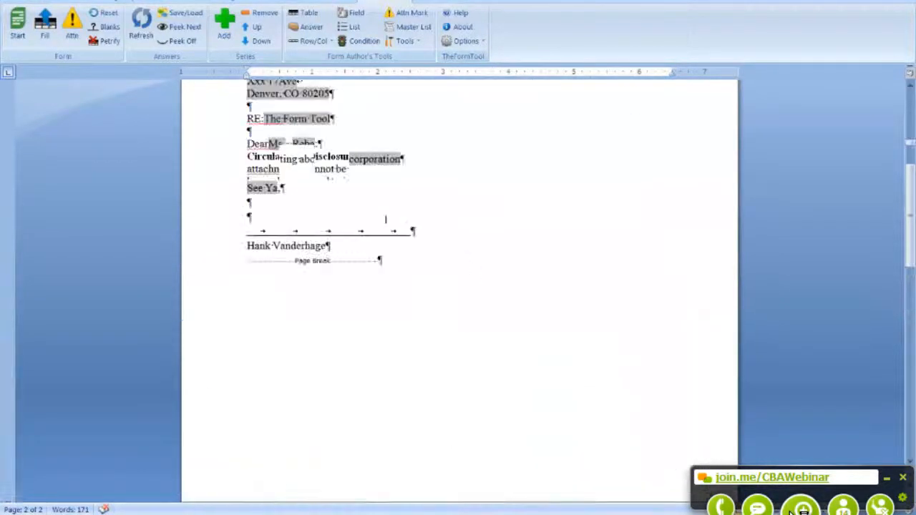
{"action": "left_click", "coordinate": [36, 43]}
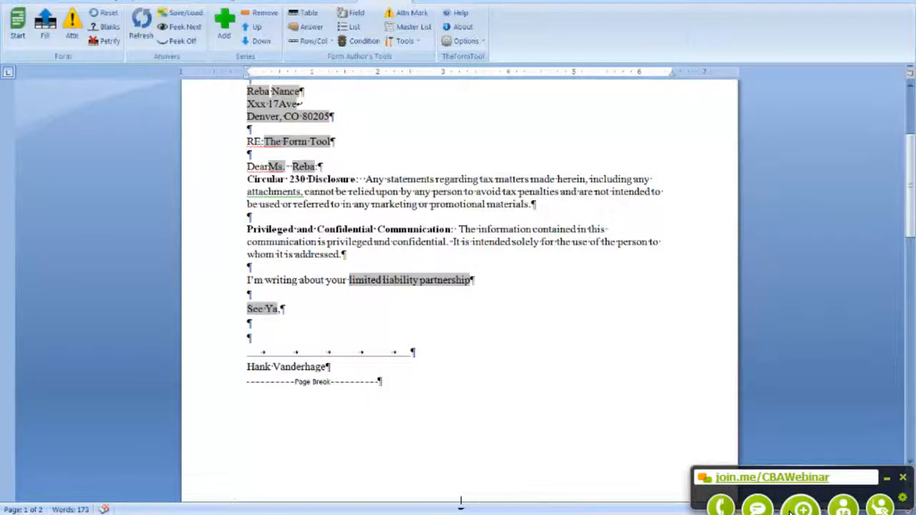
{"action": "scroll", "coordinate": [460, 501], "scroll_direction": "down", "scroll_amount": 2}
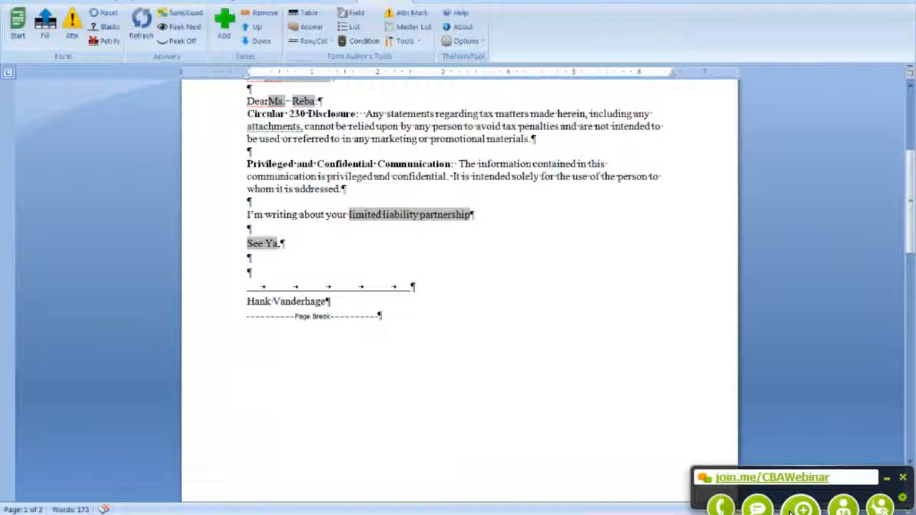
{"action": "scroll", "coordinate": [444, 513], "scroll_direction": "up", "scroll_amount": 2}
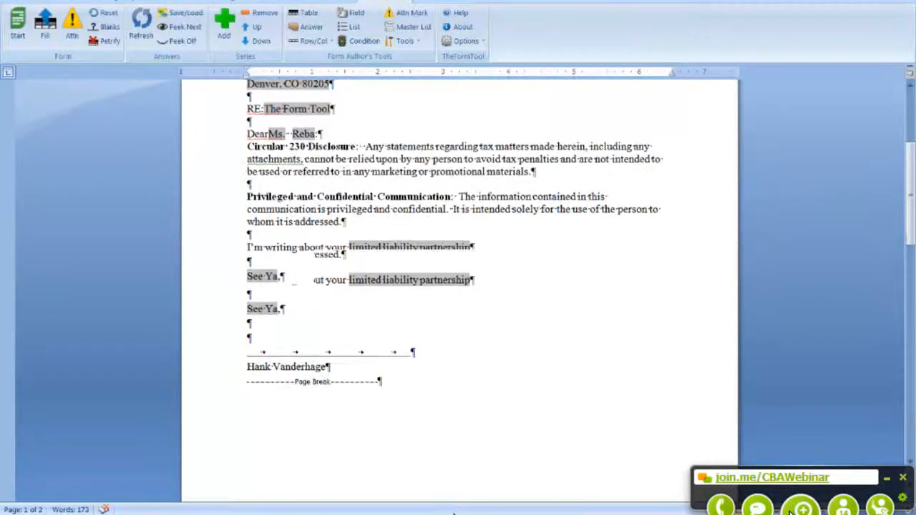
{"action": "scroll", "coordinate": [444, 513], "scroll_direction": "down", "scroll_amount": 13}
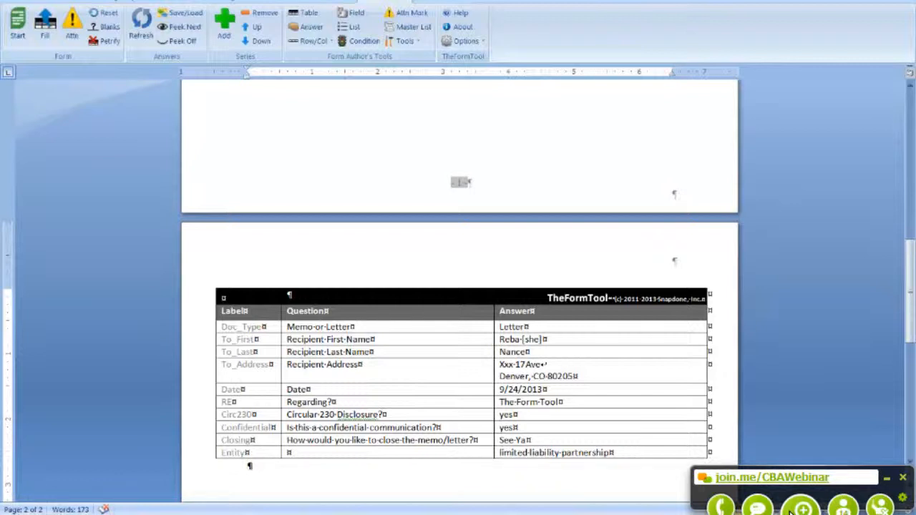
Step: Place the cursor after the recipient's name in the letter, then start a new document from 03 Conditional Rows.dotx
{"action": "left_click_drag", "start_coordinate": [911, 321], "coordinate": [909, 418]}
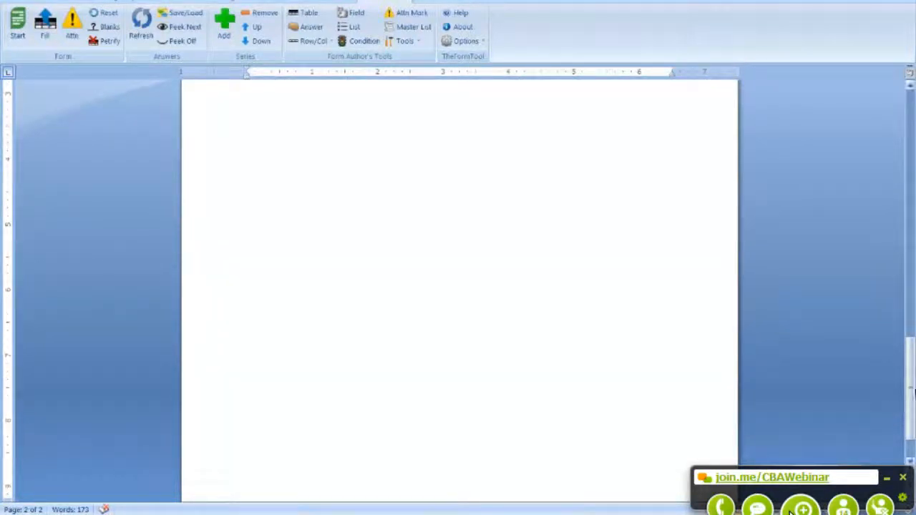
{"action": "left_click_drag", "start_coordinate": [911, 390], "coordinate": [907, 169]}
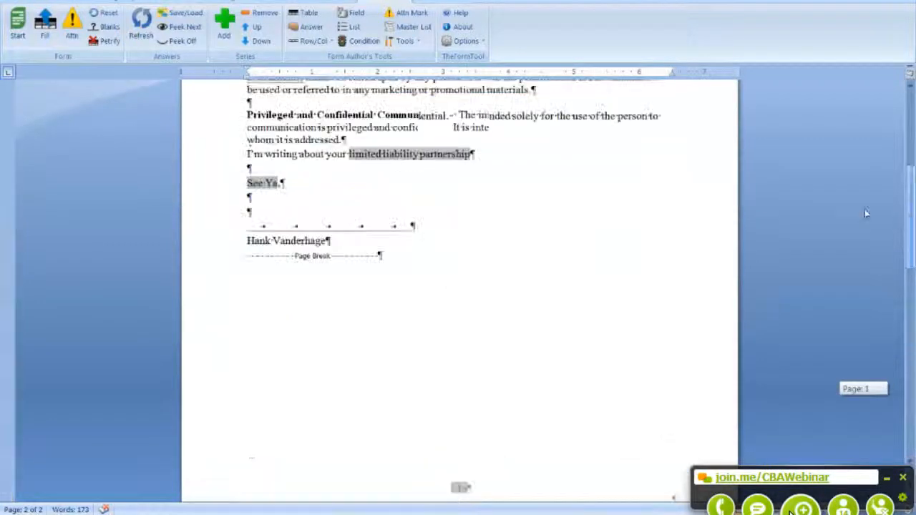
{"action": "scroll", "coordinate": [523, 294], "scroll_direction": "up", "scroll_amount": 3}
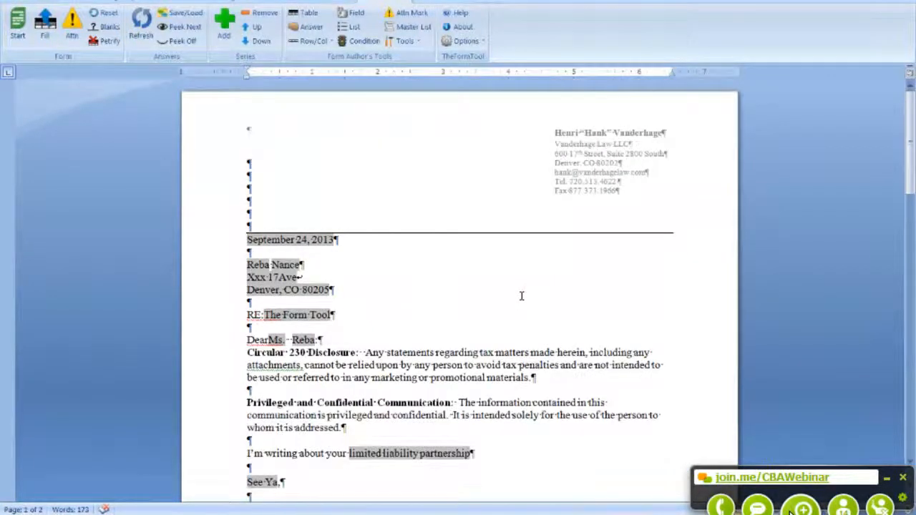
{"action": "left_click", "coordinate": [318, 258]}
{"action": "left_click", "coordinate": [316, 269]}
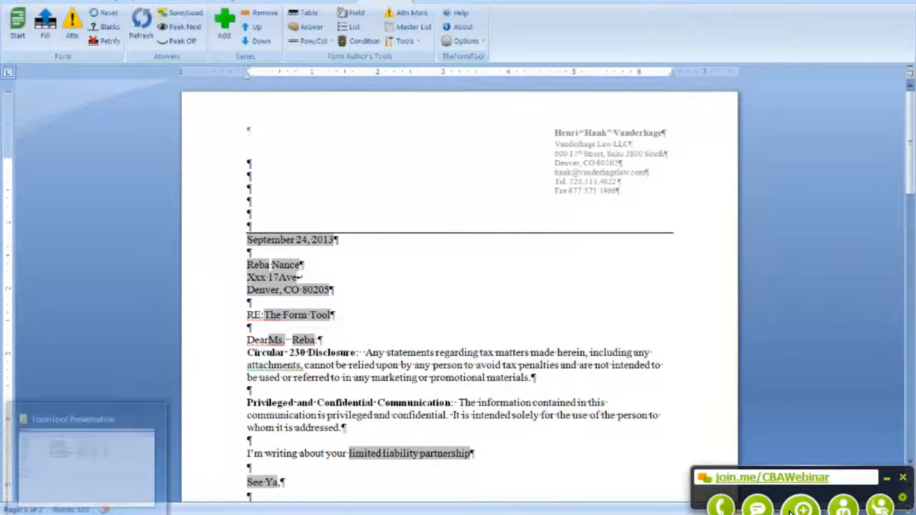
{"action": "left_click", "coordinate": [85, 493]}
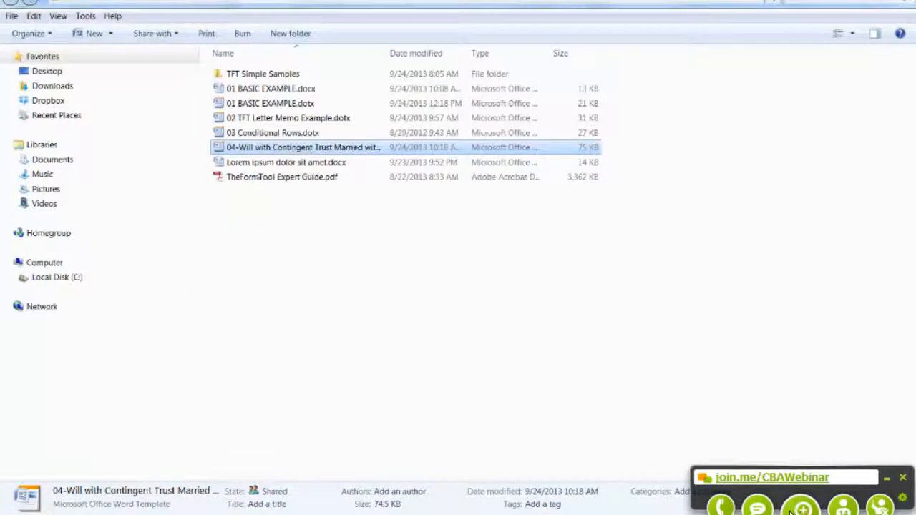
{"action": "double_click", "coordinate": [262, 132]}
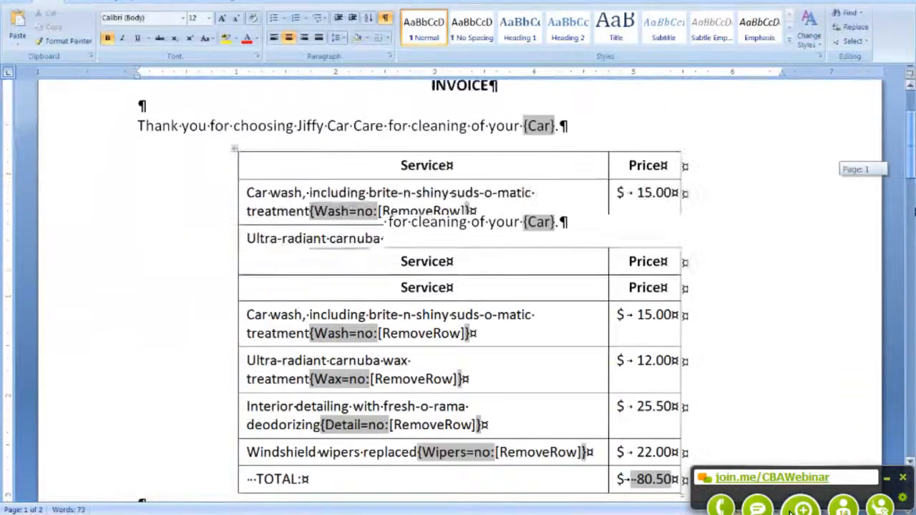
Step: Set the Wax answer in the invoice's Q&A table to yes
{"action": "left_click_drag", "start_coordinate": [915, 212], "coordinate": [910, 351]}
{"action": "left_click", "coordinate": [530, 319]}
{"action": "left_click", "coordinate": [545, 318]}
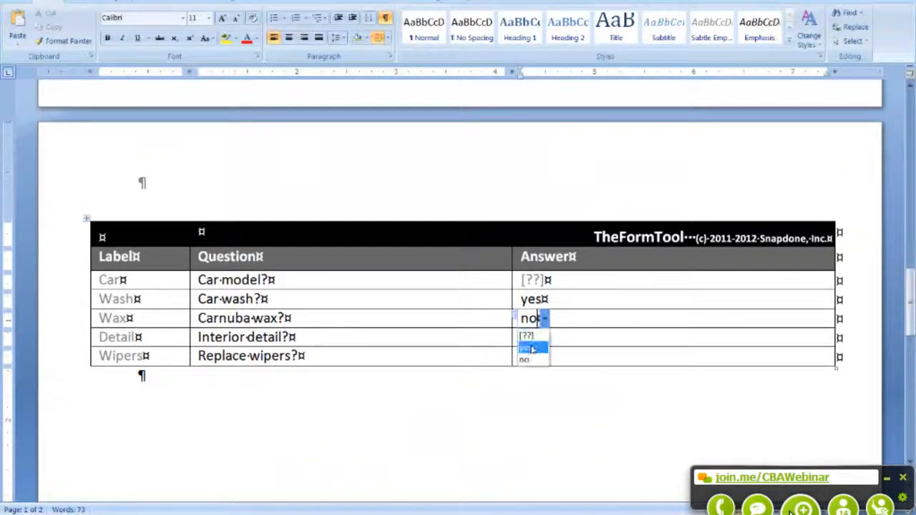
{"action": "left_click", "coordinate": [532, 348]}
{"action": "left_click_drag", "start_coordinate": [911, 343], "coordinate": [911, 166]}
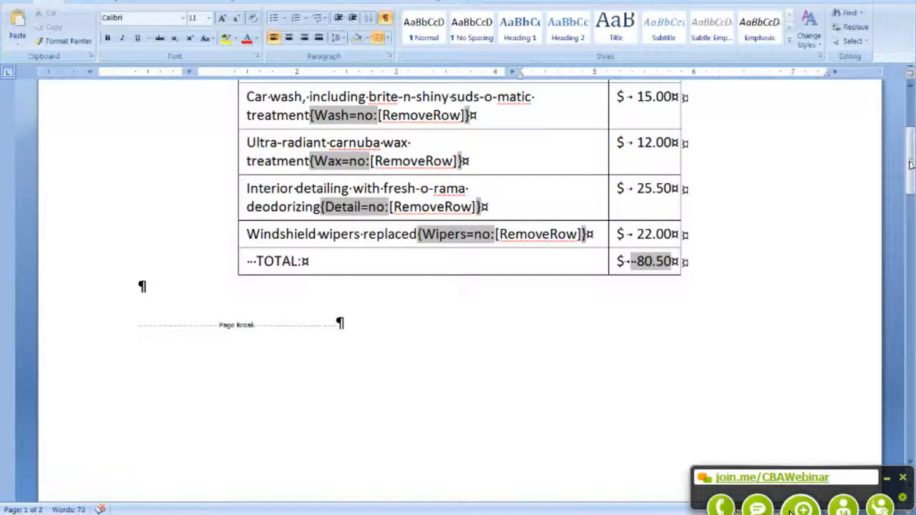
Step: Show the TheFormTool ribbon and scroll down to the invoice's answer table
{"action": "scroll", "coordinate": [909, 169], "scroll_direction": "up", "scroll_amount": 5}
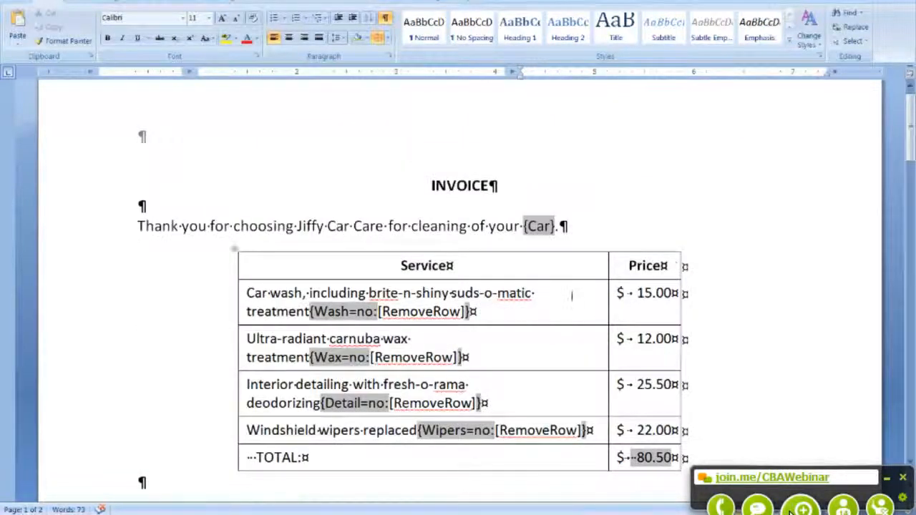
{"action": "left_click", "coordinate": [383, 2]}
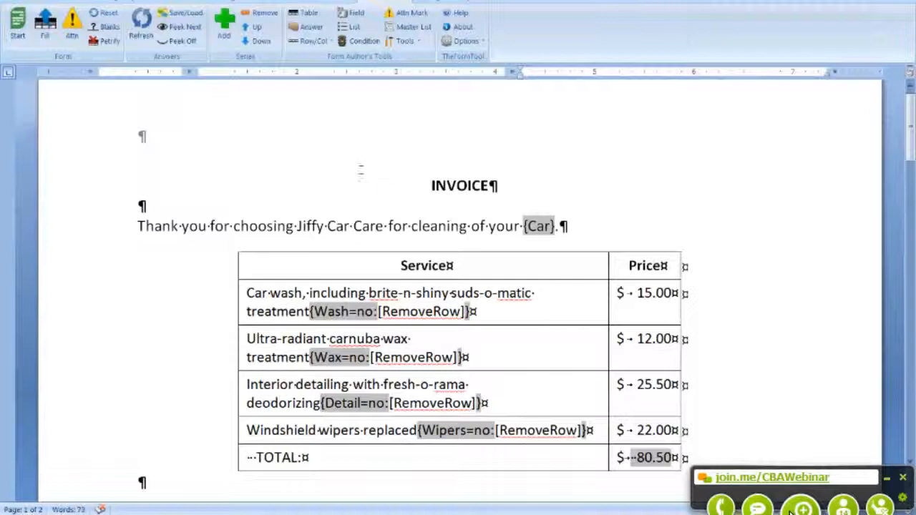
{"action": "scroll", "coordinate": [361, 171], "scroll_direction": "down", "scroll_amount": 4}
{"action": "scroll", "coordinate": [463, 261], "scroll_direction": "up", "scroll_amount": 4}
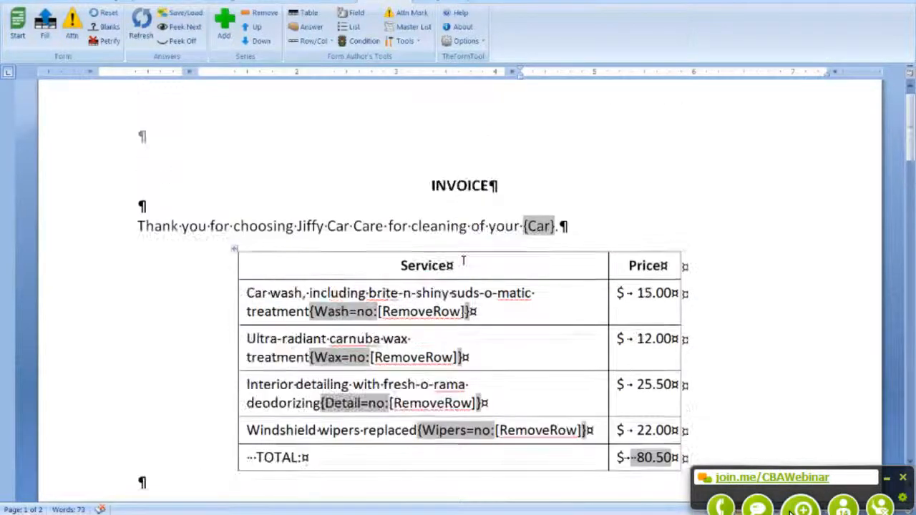
{"action": "scroll", "coordinate": [463, 261], "scroll_direction": "down", "scroll_amount": 1}
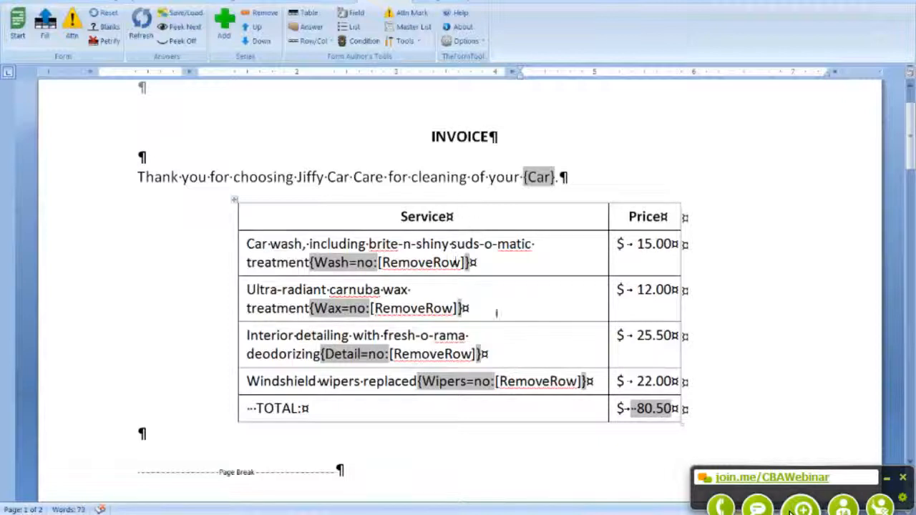
{"action": "scroll", "coordinate": [487, 314], "scroll_direction": "down", "scroll_amount": 1}
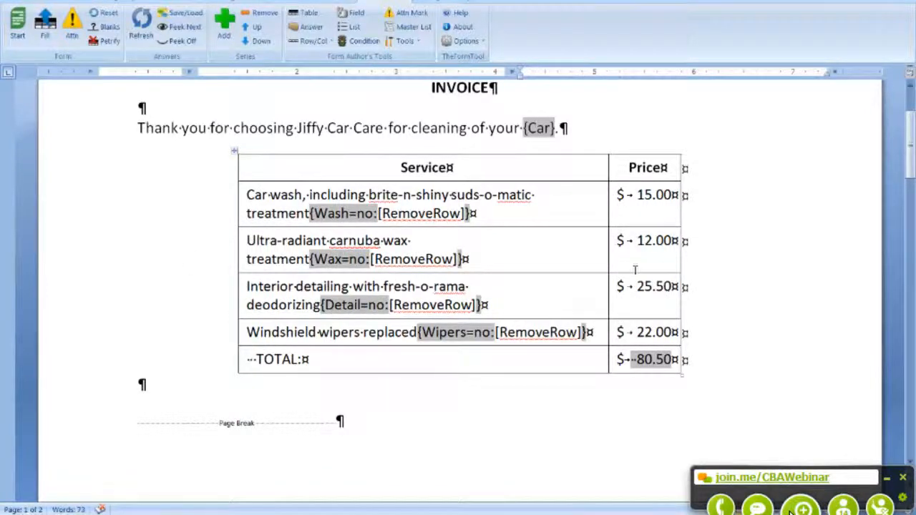
{"action": "scroll", "coordinate": [636, 265], "scroll_direction": "down", "scroll_amount": 1}
{"action": "scroll", "coordinate": [638, 245], "scroll_direction": "down", "scroll_amount": 15}
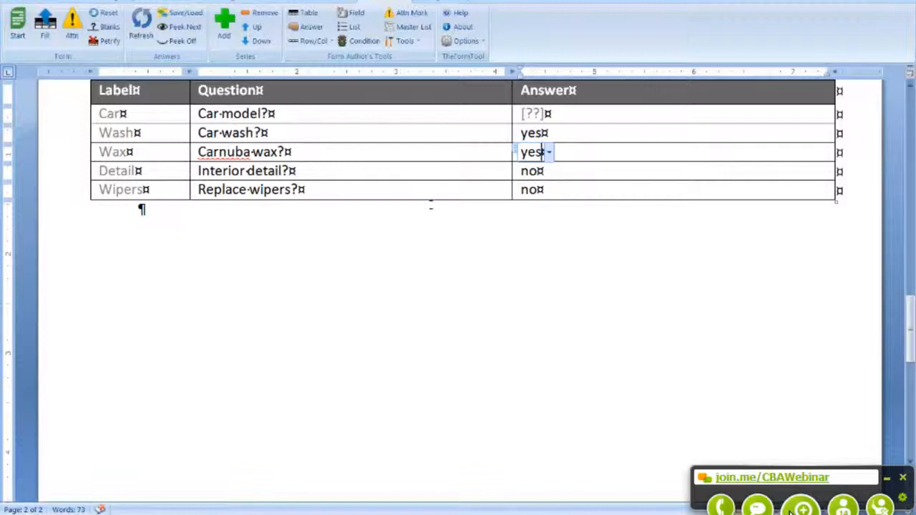
Step: Fill the invoice from the Q&A answers, acknowledging the rows-marked-for-removal notice
{"action": "scroll", "coordinate": [401, 204], "scroll_direction": "up", "scroll_amount": 6}
{"action": "left_click", "coordinate": [44, 25]}
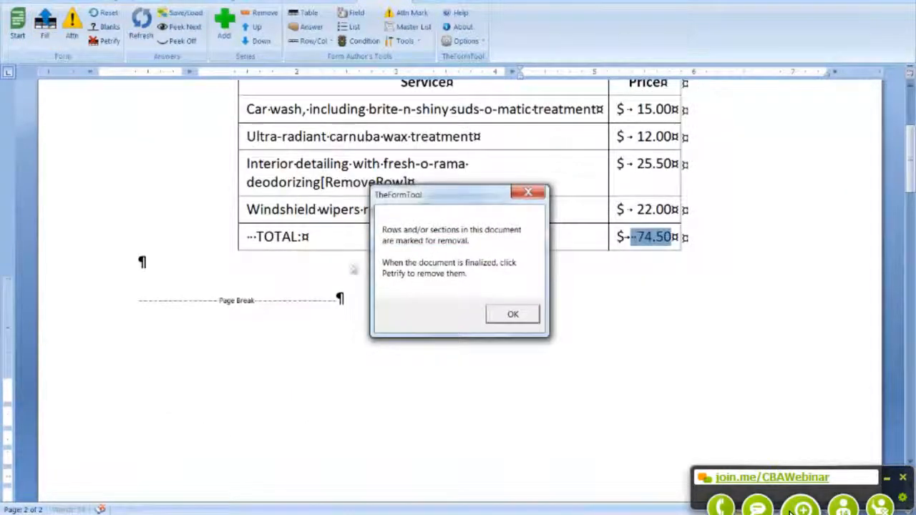
{"action": "left_click", "coordinate": [495, 314]}
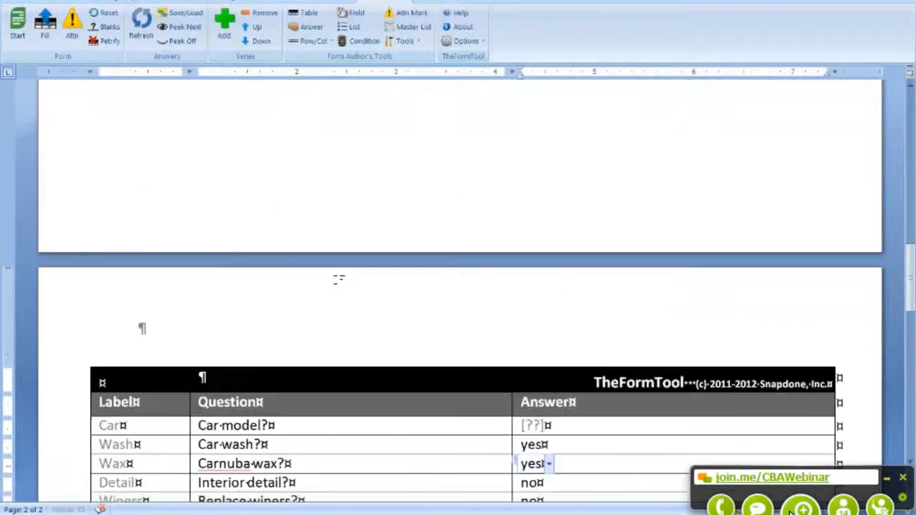
Step: Petrify the invoice, converting all fields to plain text
{"action": "scroll", "coordinate": [339, 275], "scroll_direction": "up", "scroll_amount": 3}
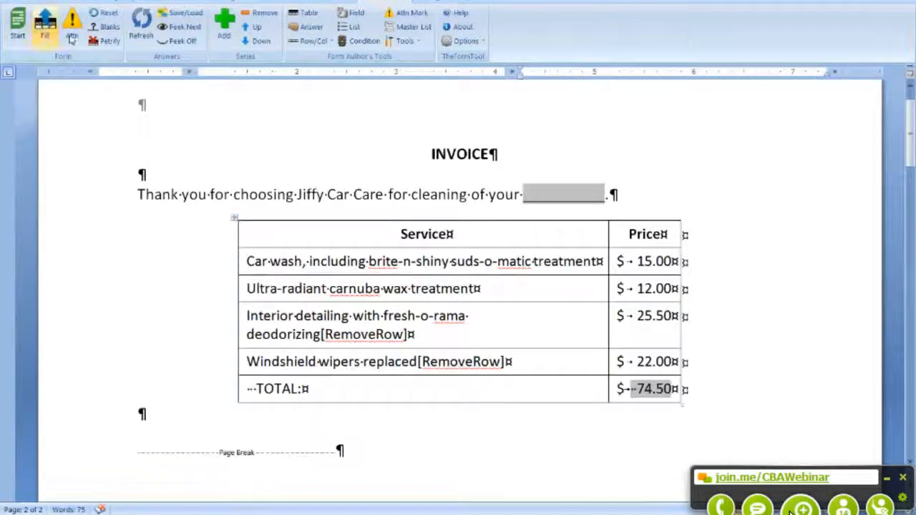
{"action": "left_click", "coordinate": [109, 43]}
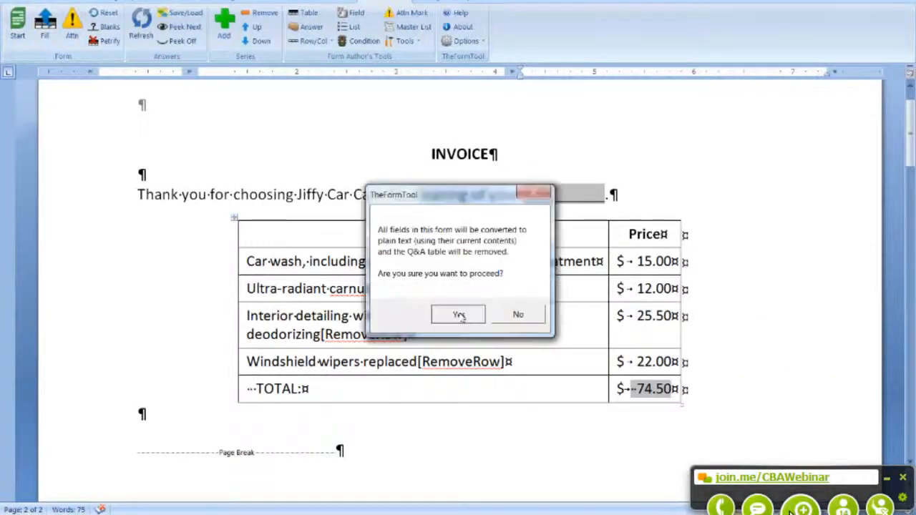
{"action": "left_click", "coordinate": [458, 313]}
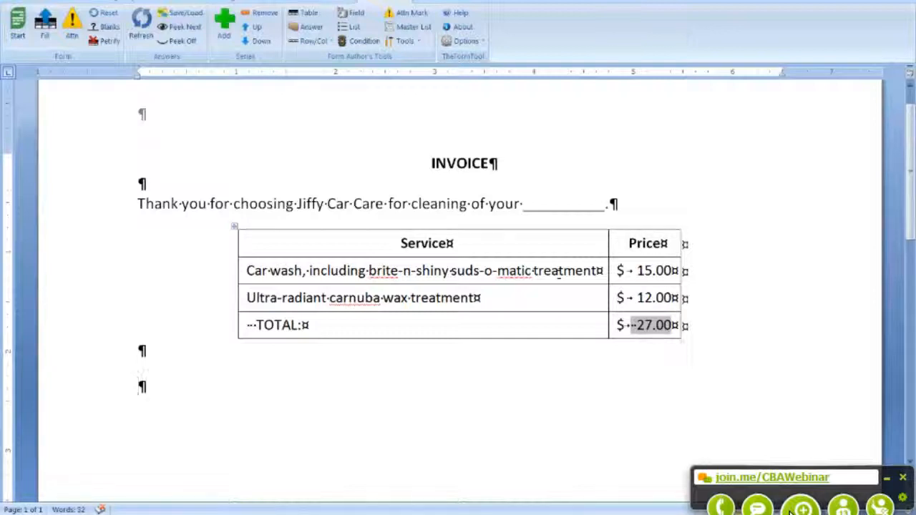
Step: Confirm the 27.00 total is plain text, then close the invoice document
{"action": "double_click", "coordinate": [639, 325]}
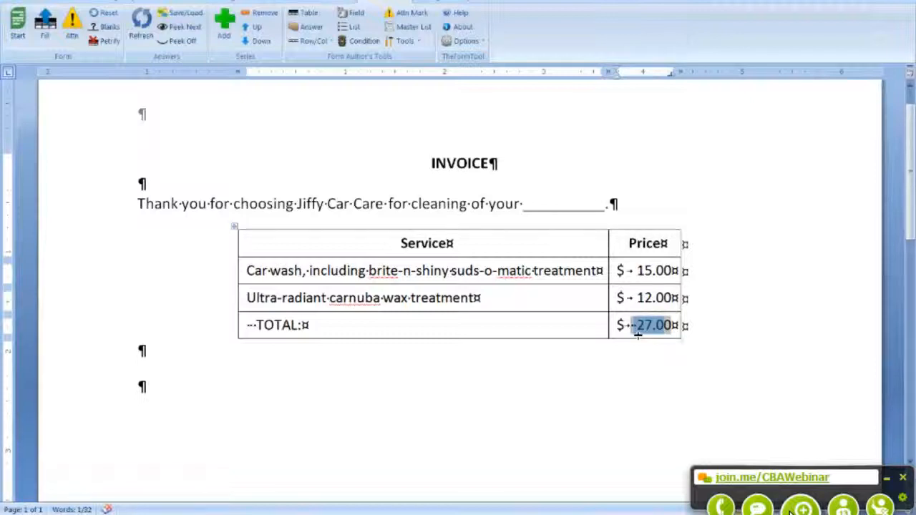
{"action": "left_click", "coordinate": [306, 325]}
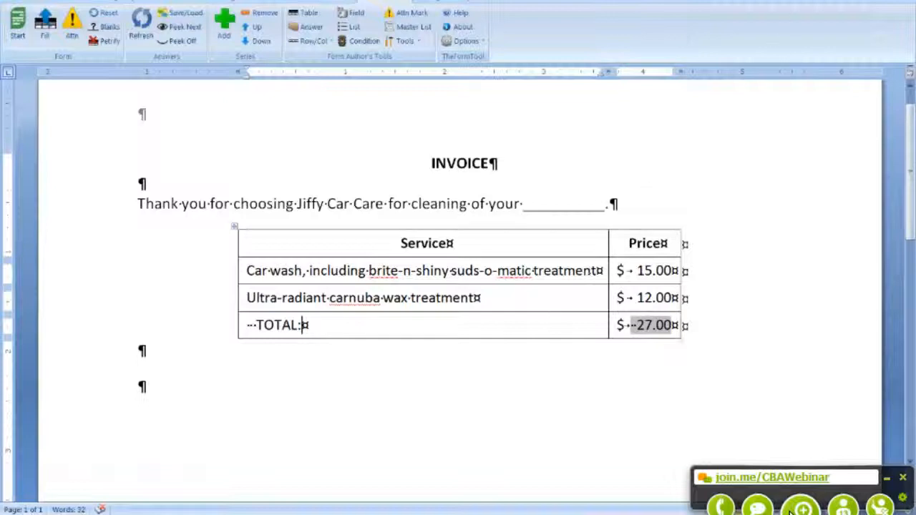
{"action": "left_click", "coordinate": [903, 1]}
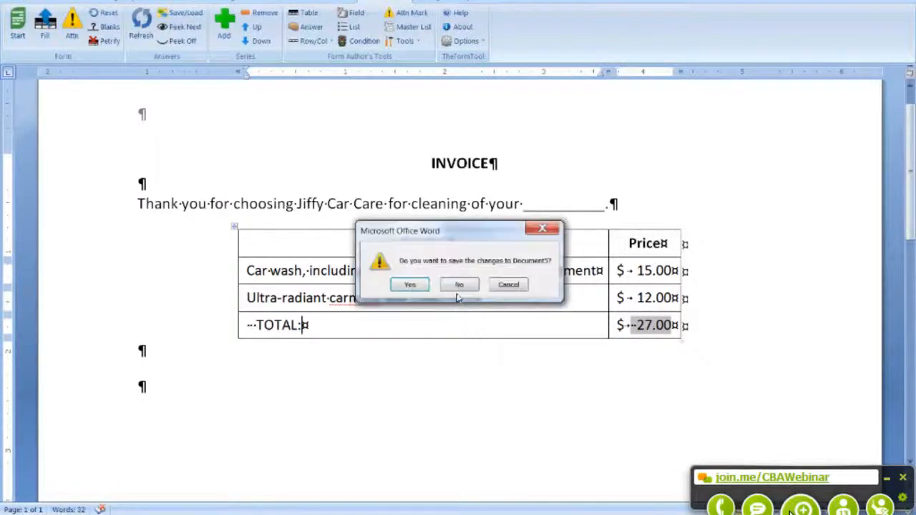
Step: Close the invoice without saving and scroll the letter down to the signature
{"action": "left_click", "coordinate": [460, 284]}
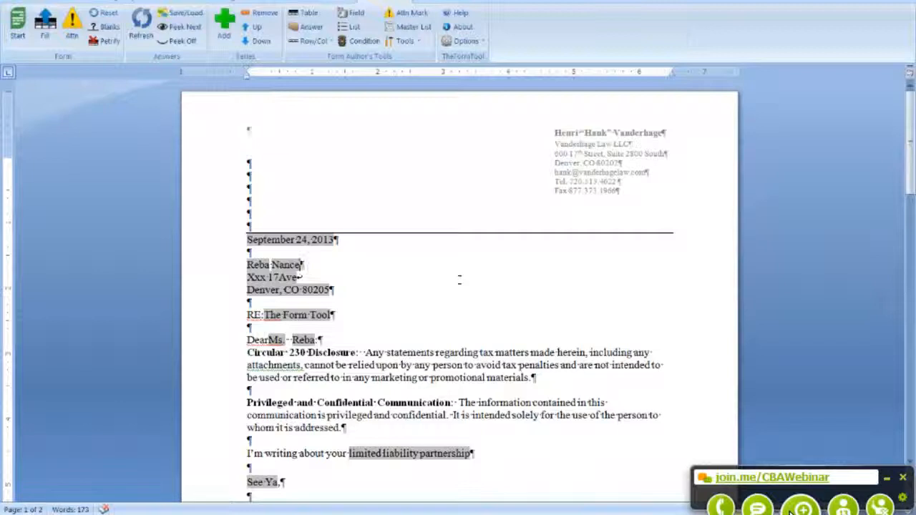
{"action": "scroll", "coordinate": [465, 279], "scroll_direction": "down", "scroll_amount": 3}
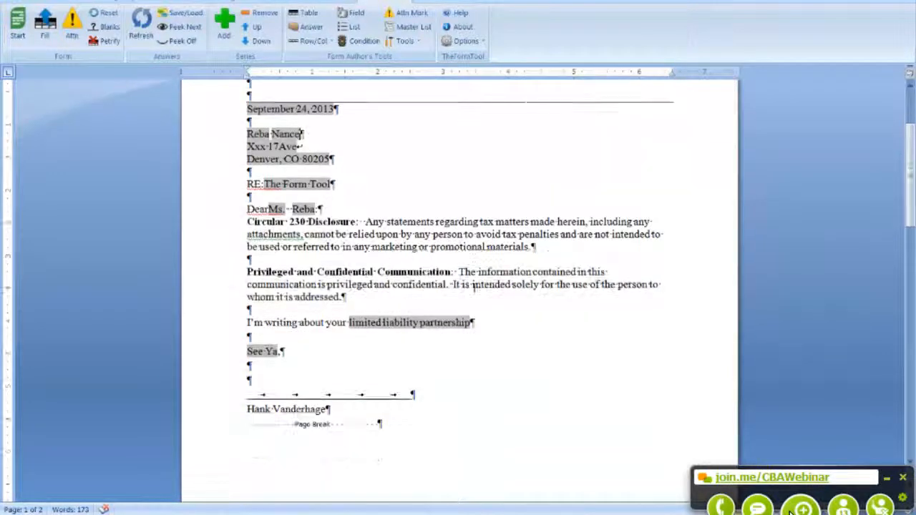